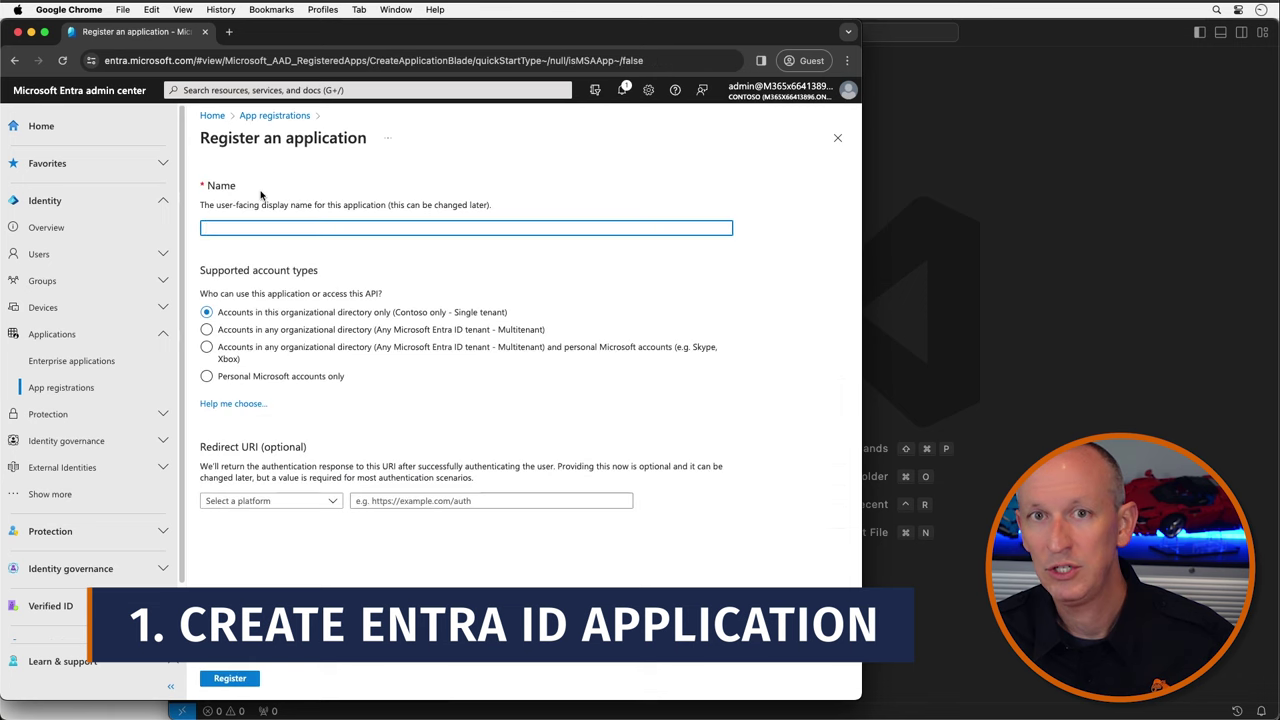
# Register the single-tenant app 'My SharePoint Embedded App' with default settings
pyautogui.write('My SharePoint Embedded App')
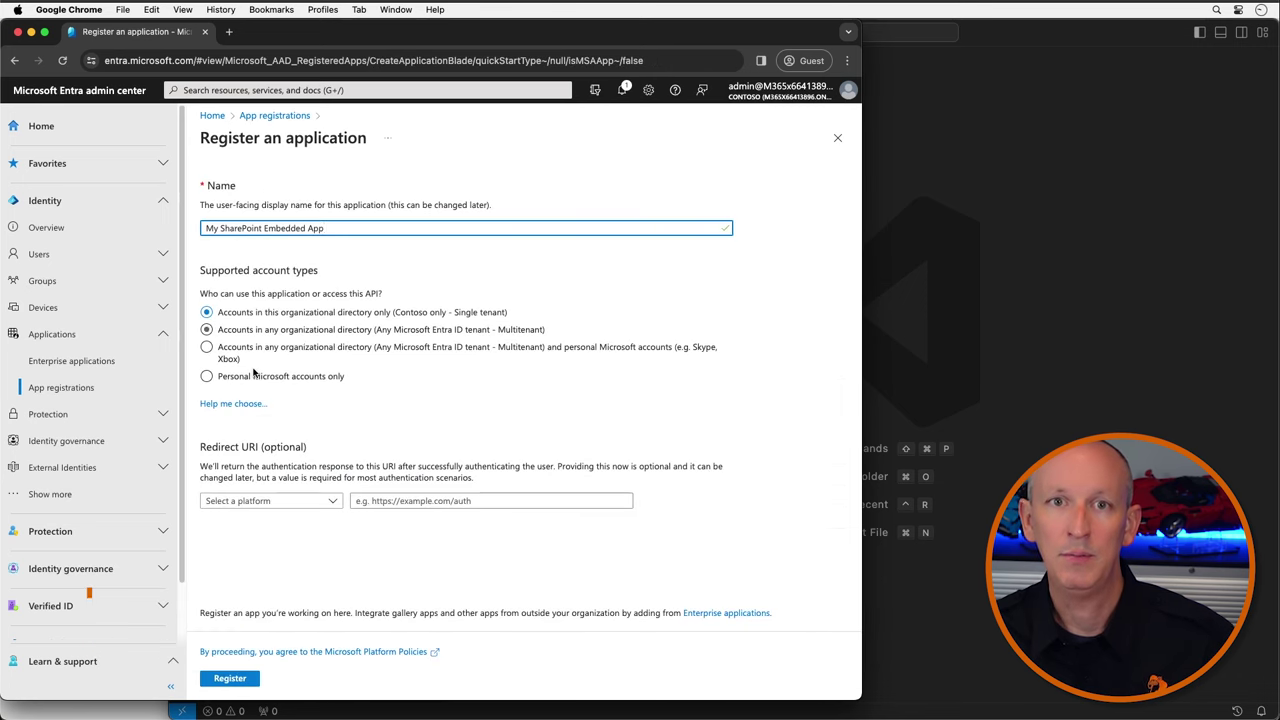
pyautogui.click(238, 680)
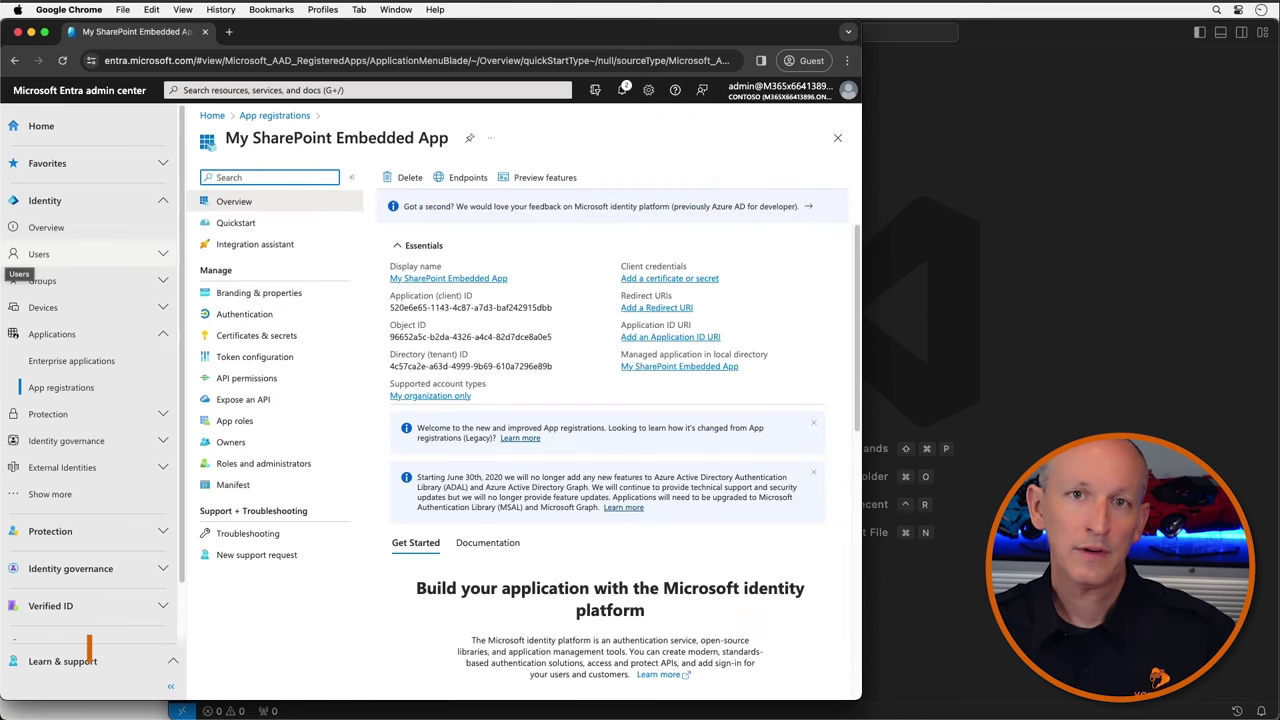
pyautogui.click(920, 240)
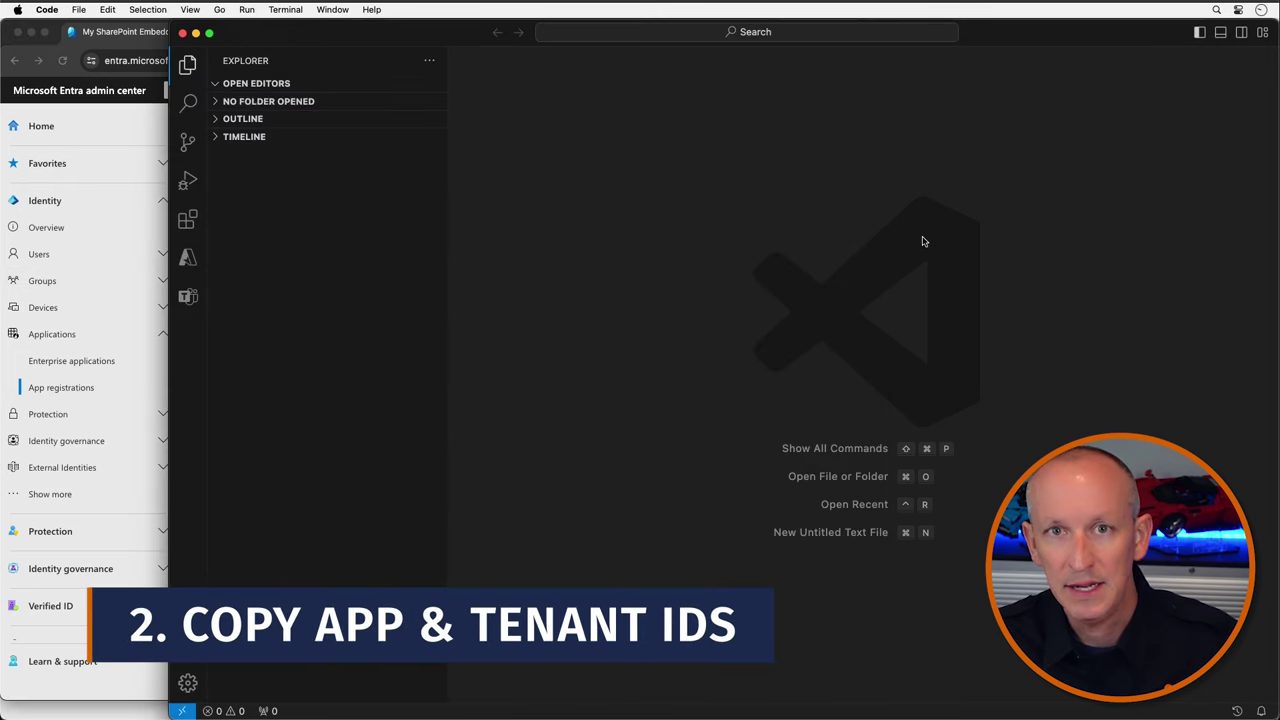
# Start a new note headed 'Entra ID App' with 'Client ID:' and 'Tenant ID:' lines
pyautogui.press('super+n')
pyautogui.write('Entra ID App')
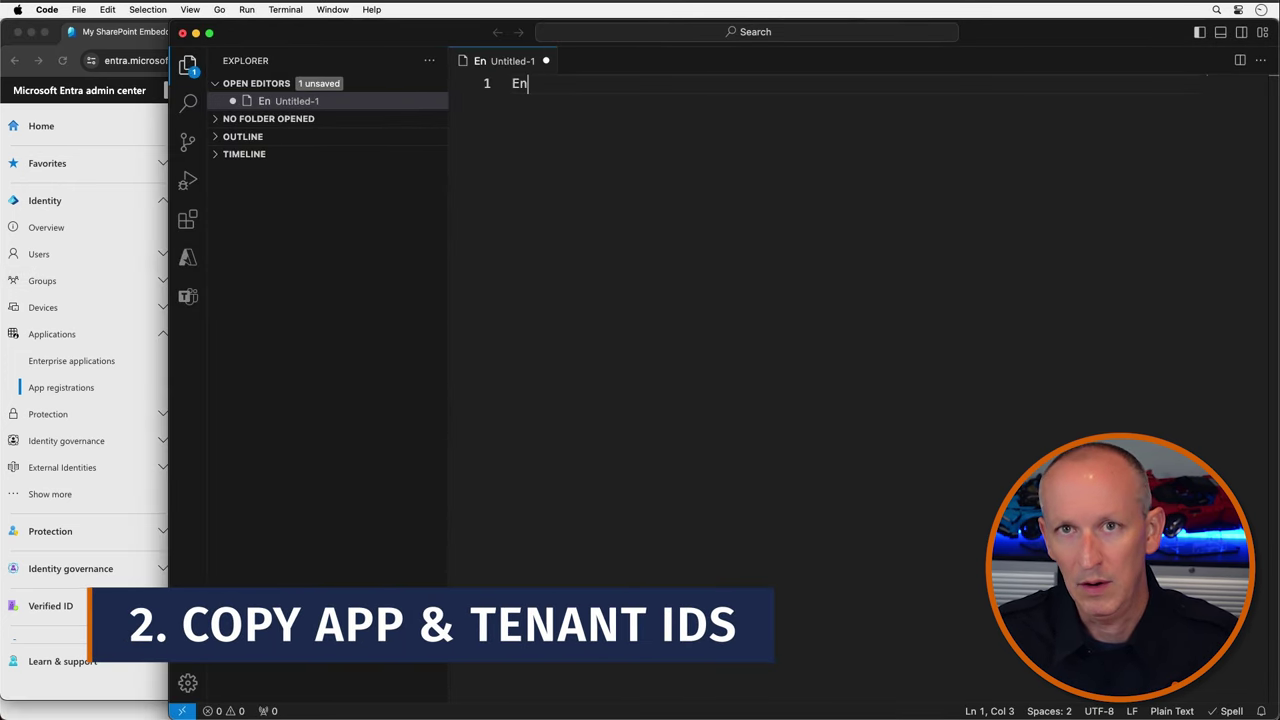
pyautogui.press('Return')
pyautogui.write('C')
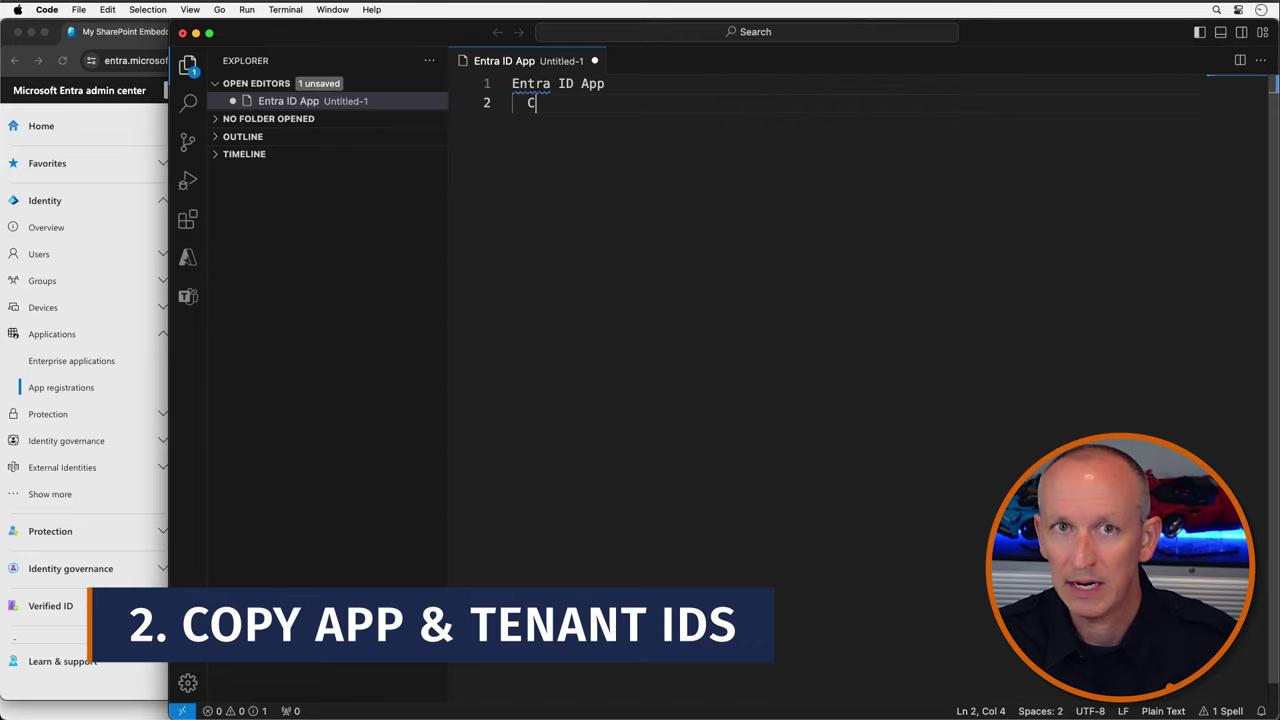
pyautogui.write('lient ID:')
pyautogui.press('Return')
pyautogui.write('Tenant ID:')
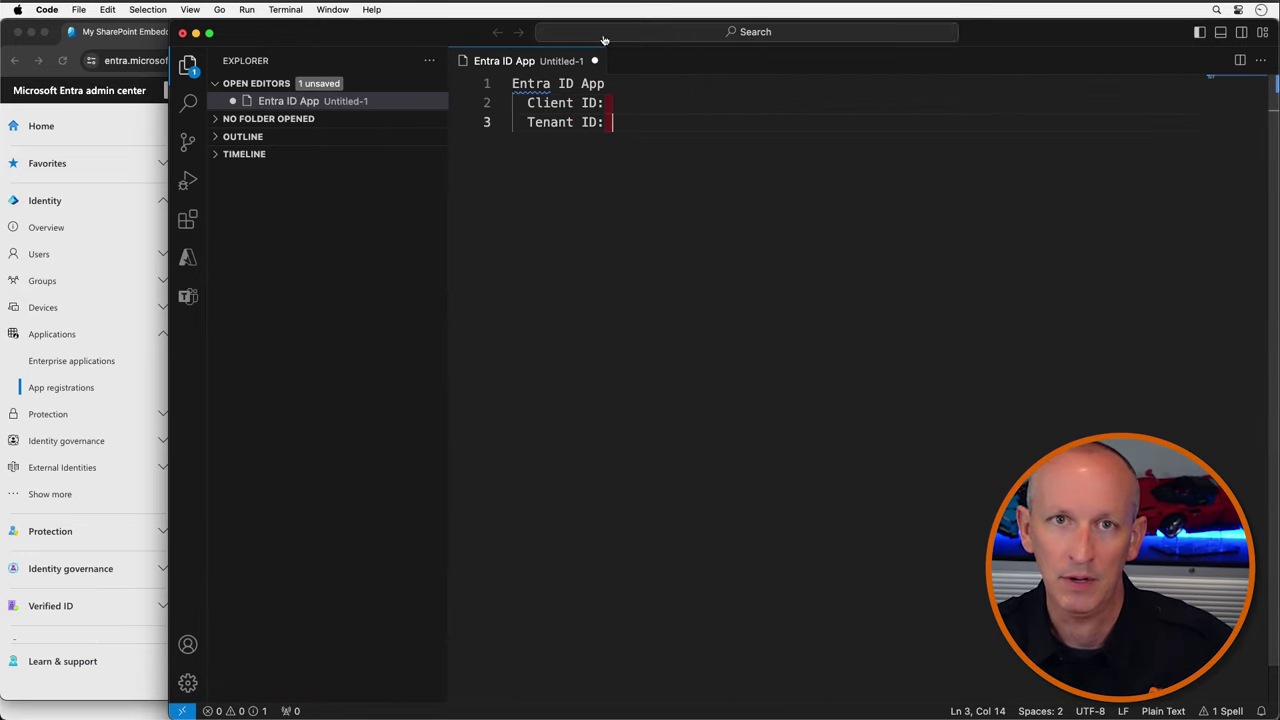
# Paste the app's client ID and tenant ID from its overview into the note
pyautogui.press('super+Tab')
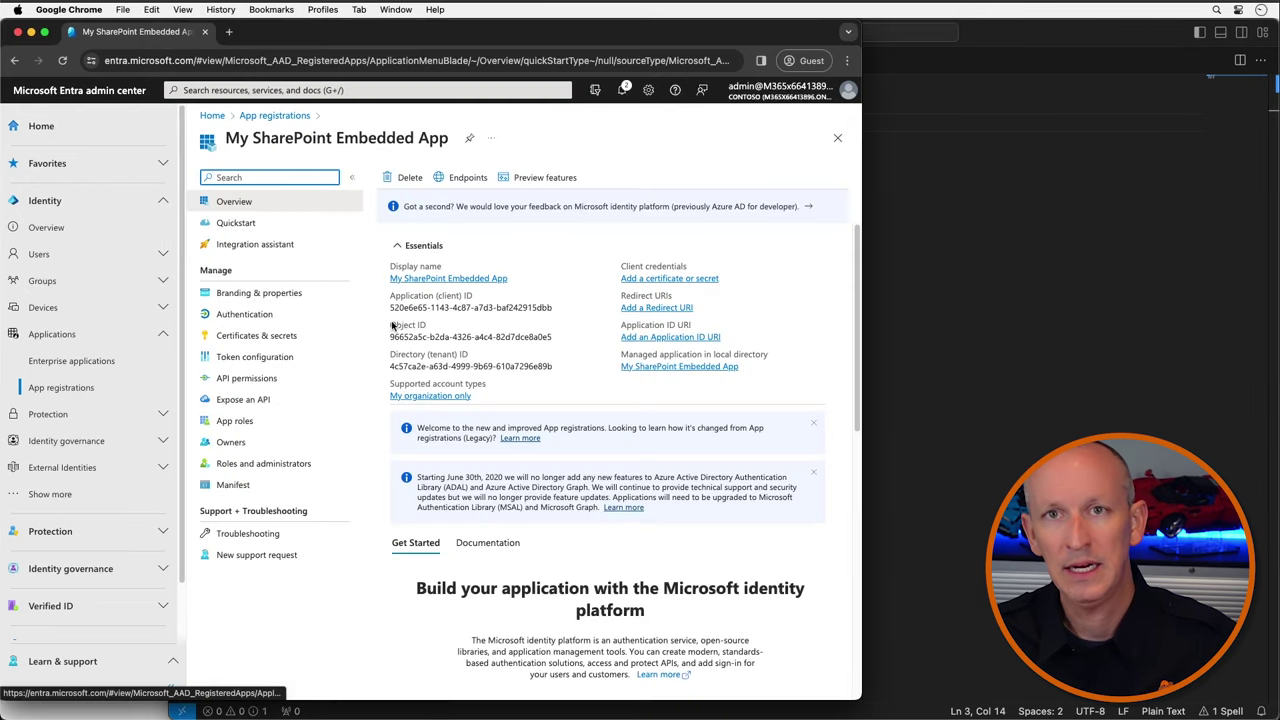
pyautogui.click(561, 311)
pyautogui.click(916, 263)
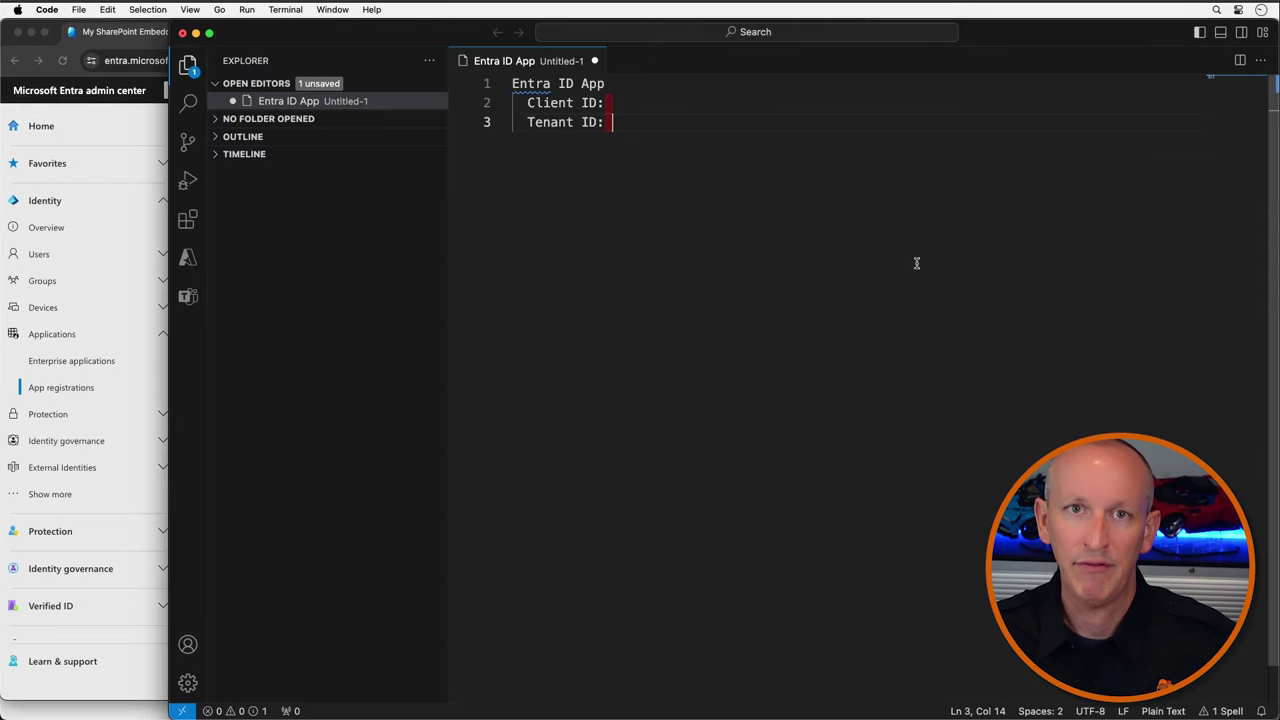
pyautogui.press('super+v')
pyautogui.press('super+Tab')
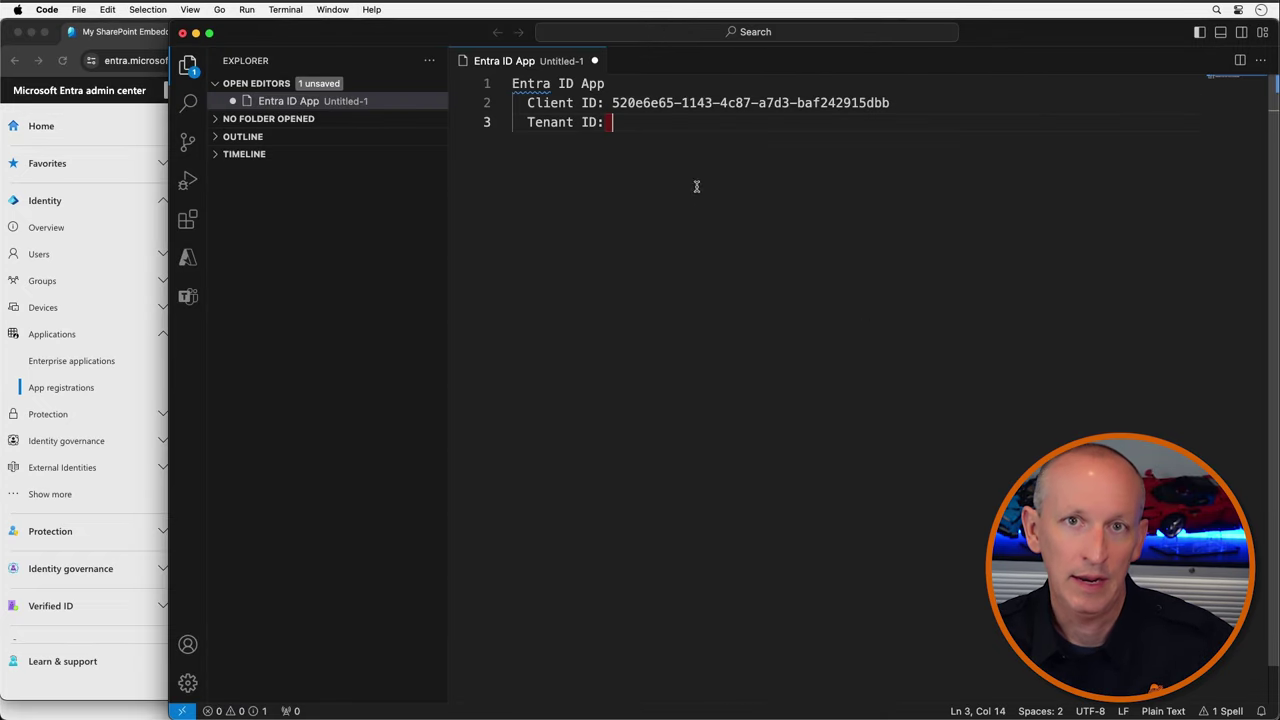
pyautogui.press('super+v')
pyautogui.press('super+Tab')
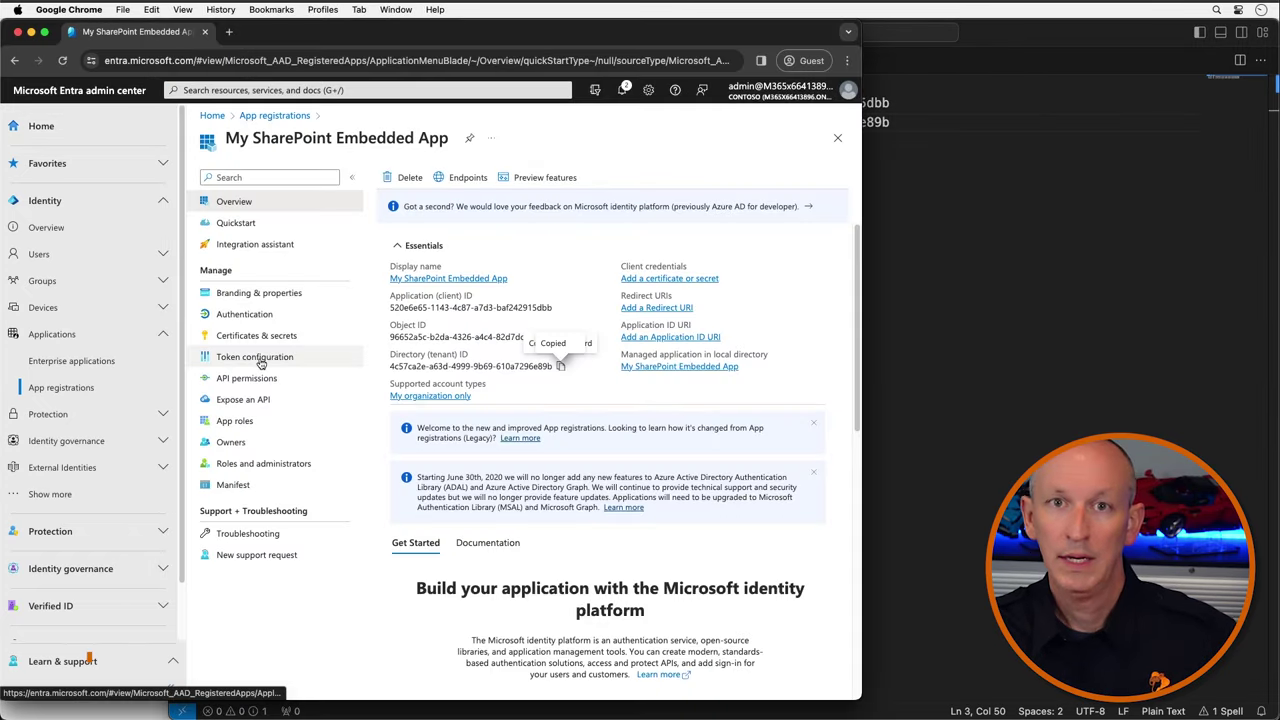
pyautogui.click(244, 313)
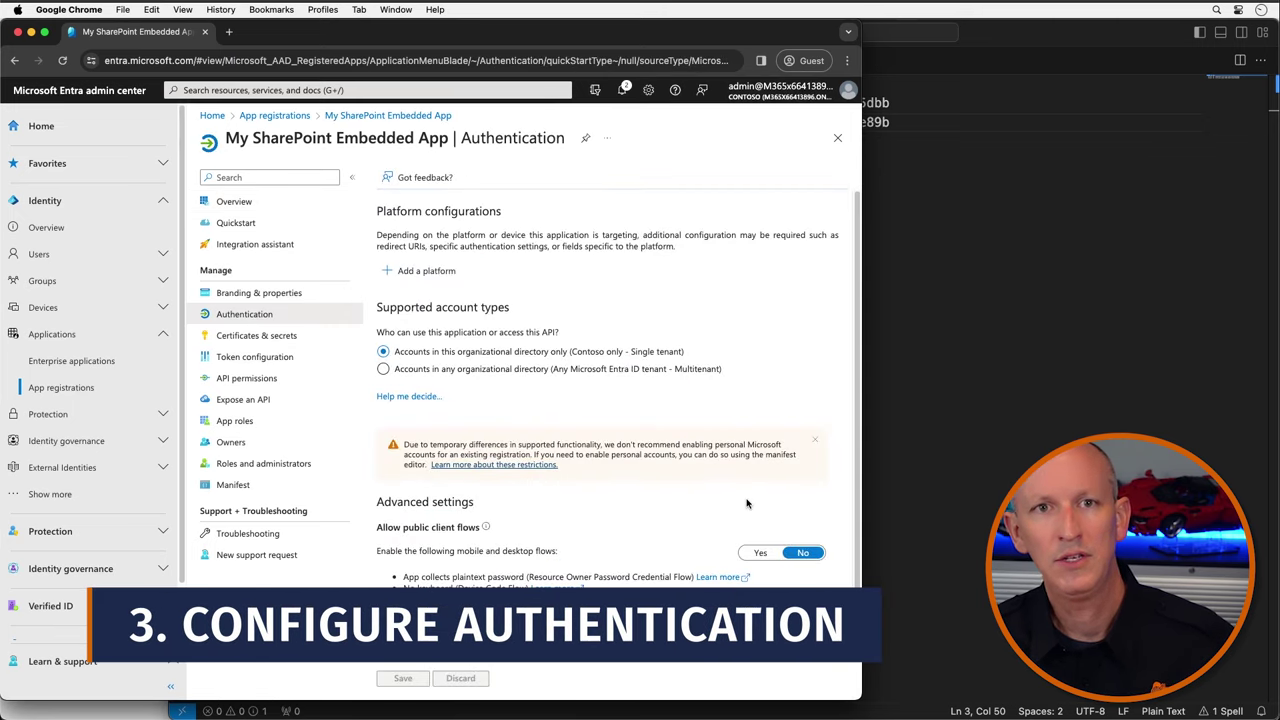
pyautogui.click(420, 270)
pyautogui.click(684, 246)
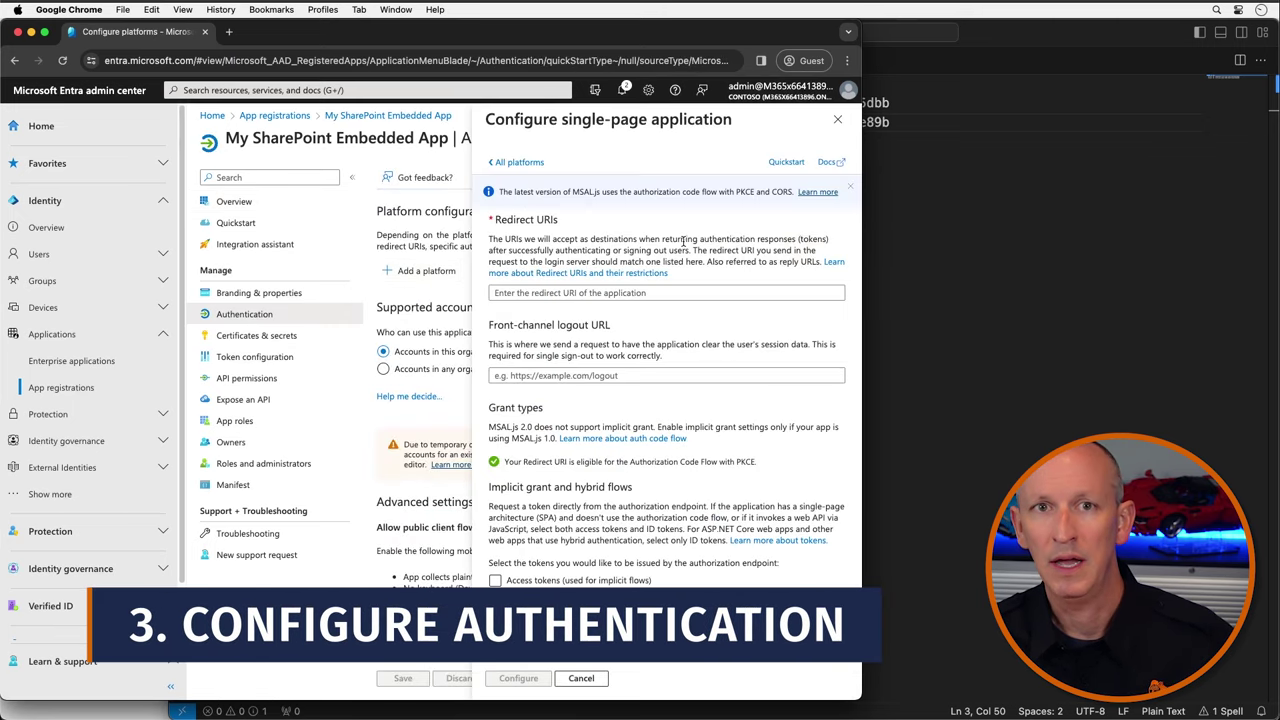
pyautogui.write('http://')
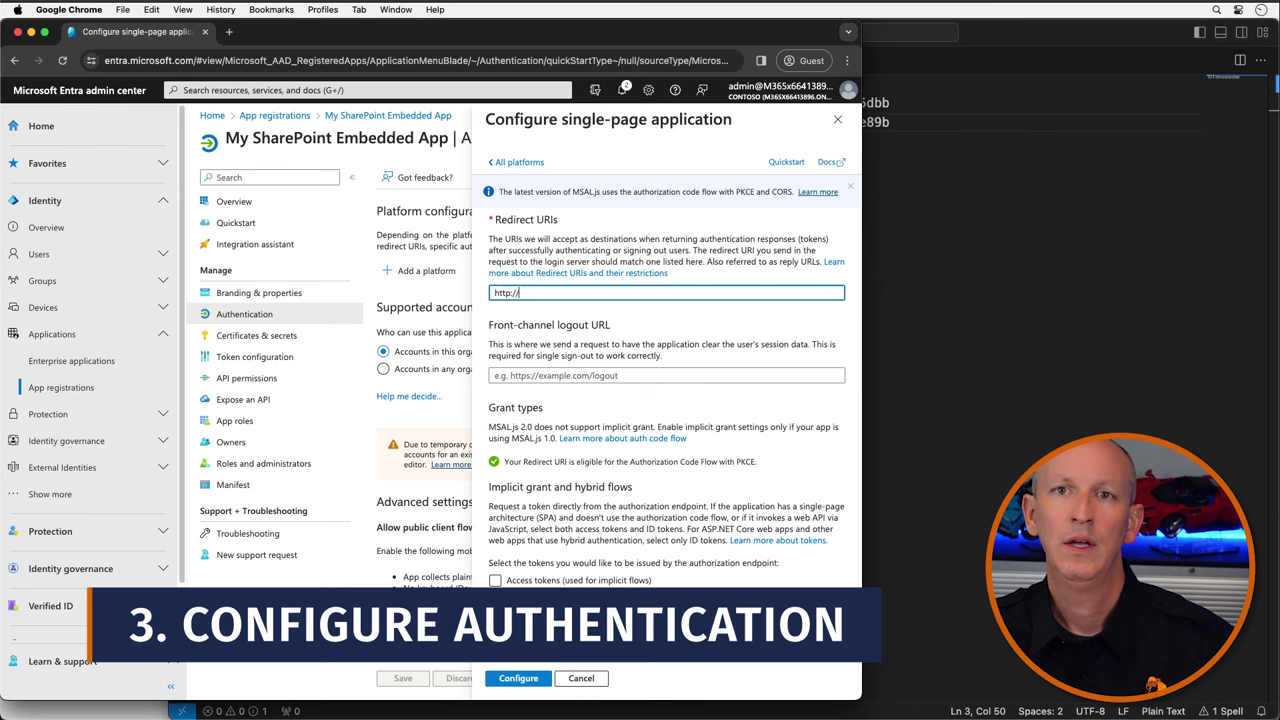
pyautogui.write('localhost:3000')
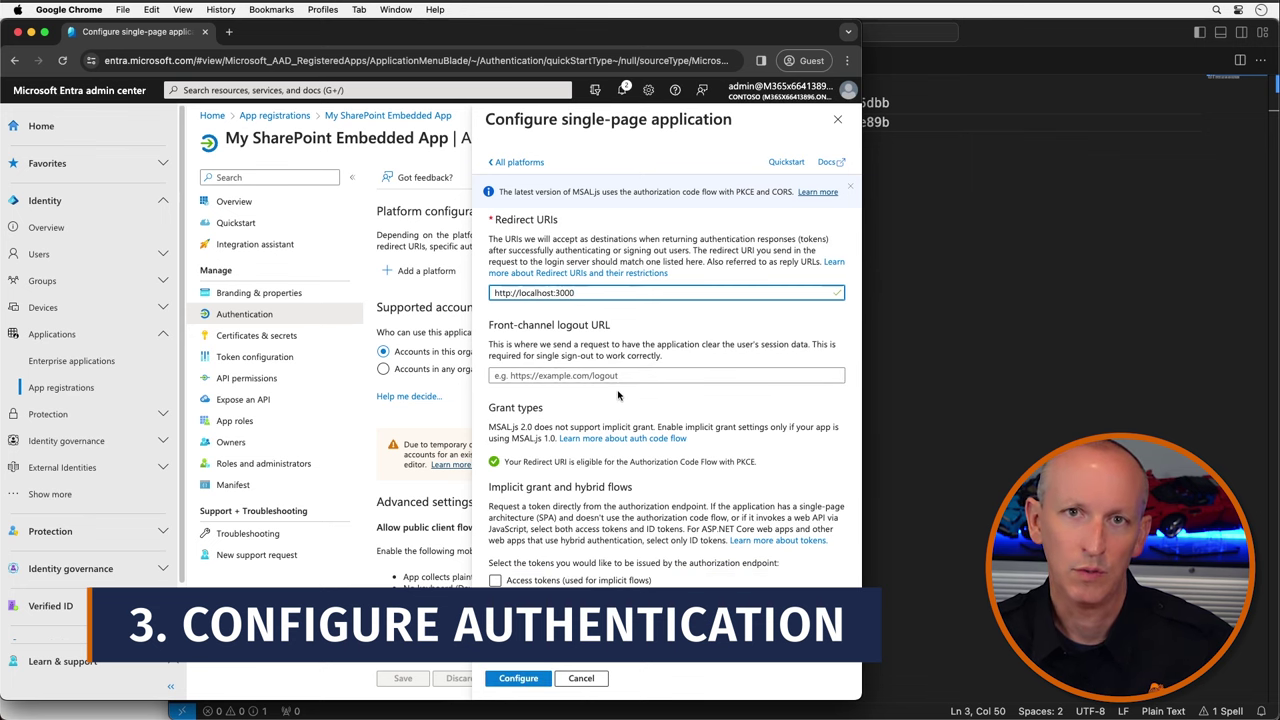
pyautogui.click(518, 680)
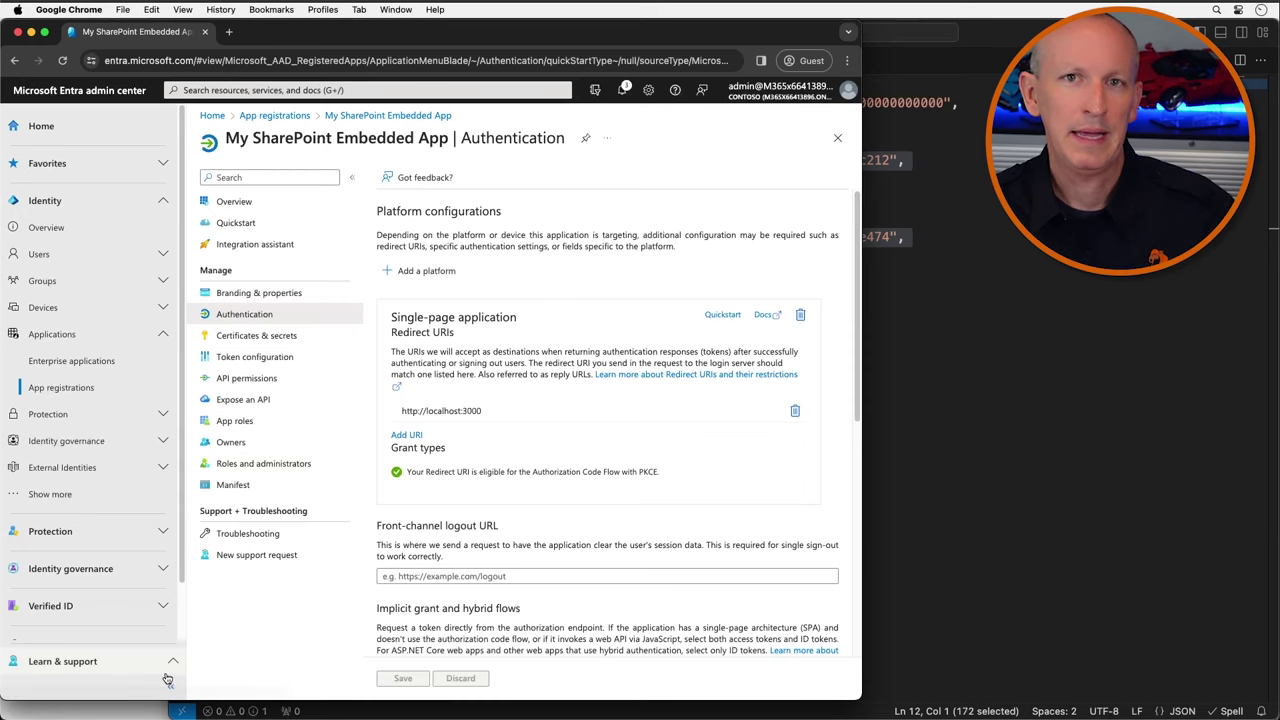
# Paste two new Microsoft Graph container permission entries into the manifest's requiredResourceAccess
pyautogui.click(175, 687)
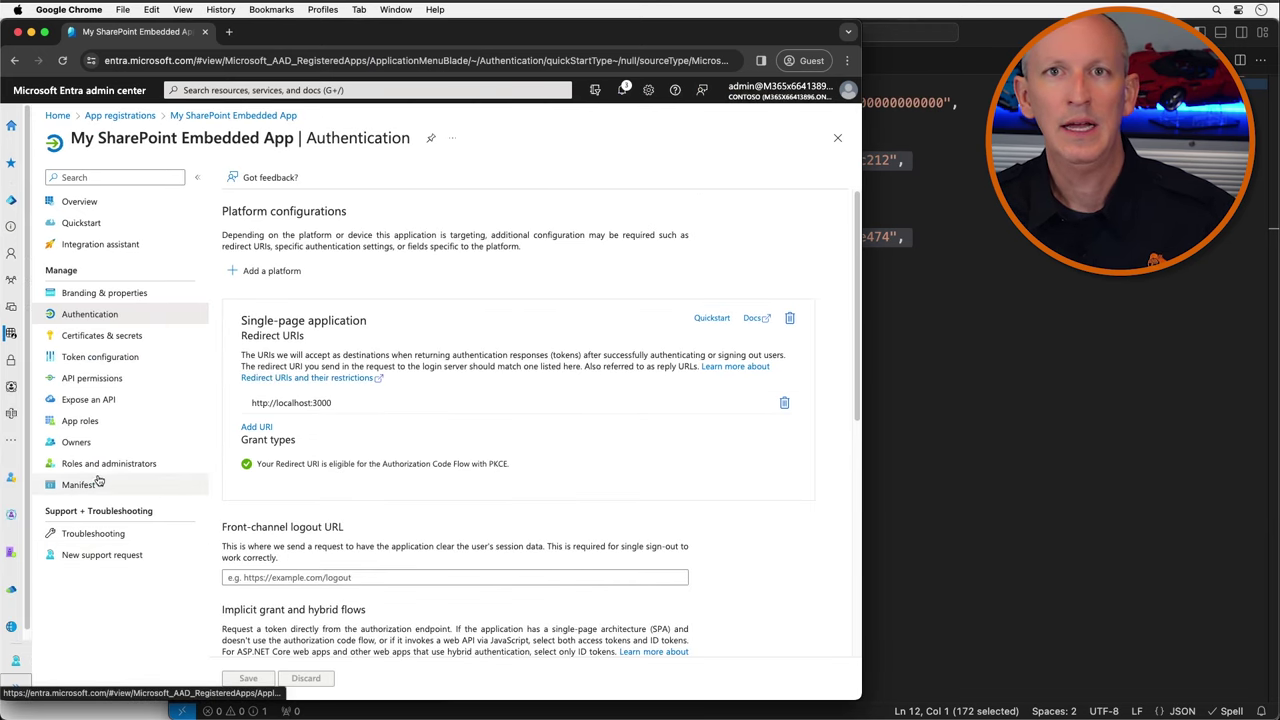
pyautogui.click(93, 488)
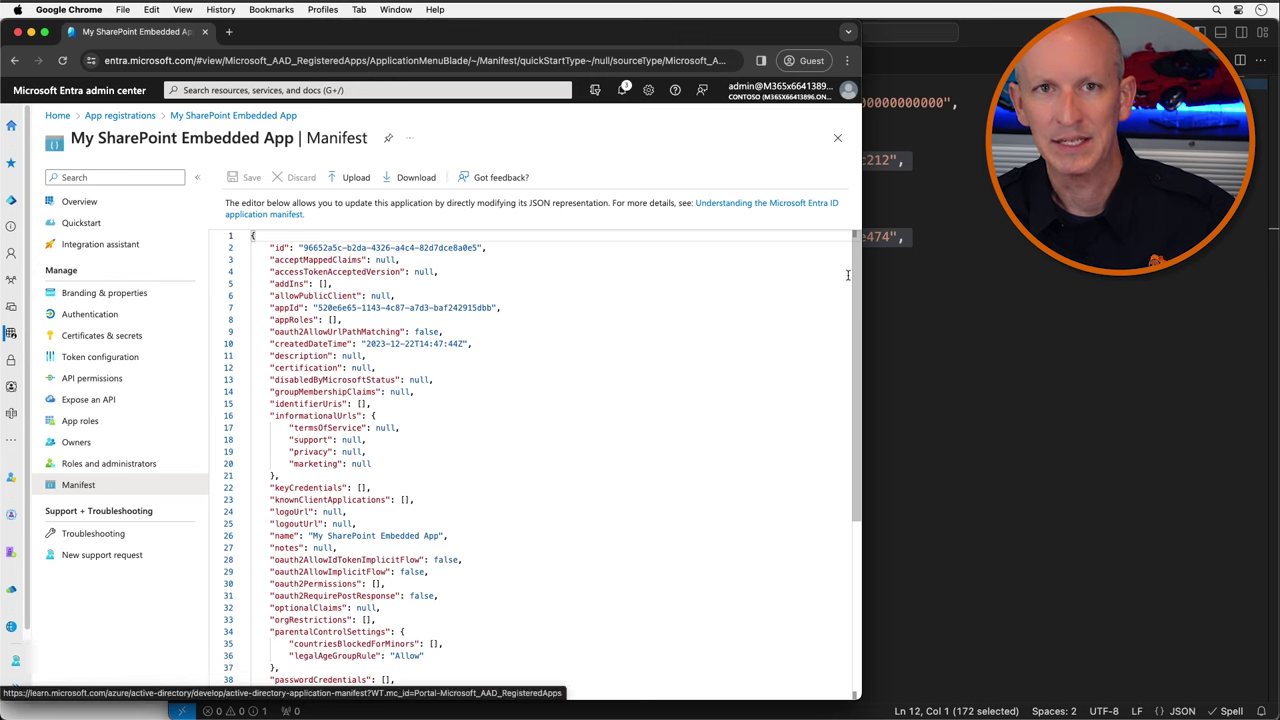
pyautogui.moveTo(854, 272); pyautogui.dragTo(855, 456)
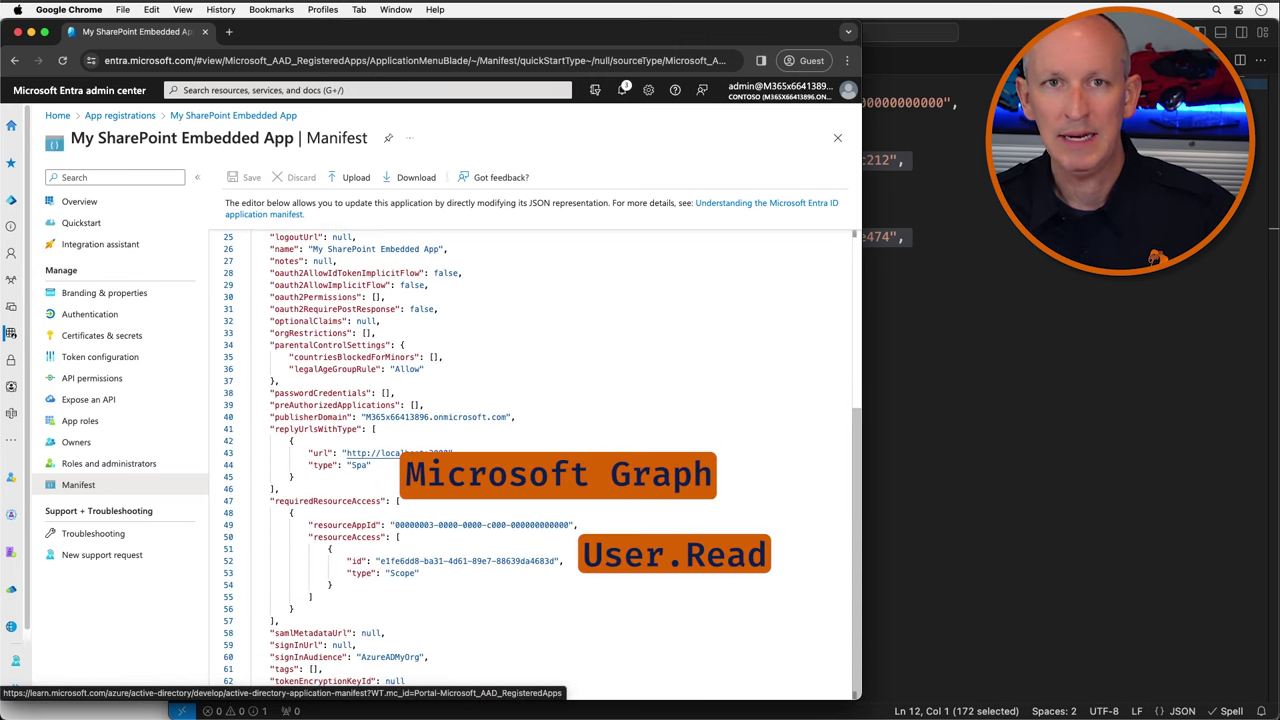
pyautogui.click(382, 588)
pyautogui.press('super+v')
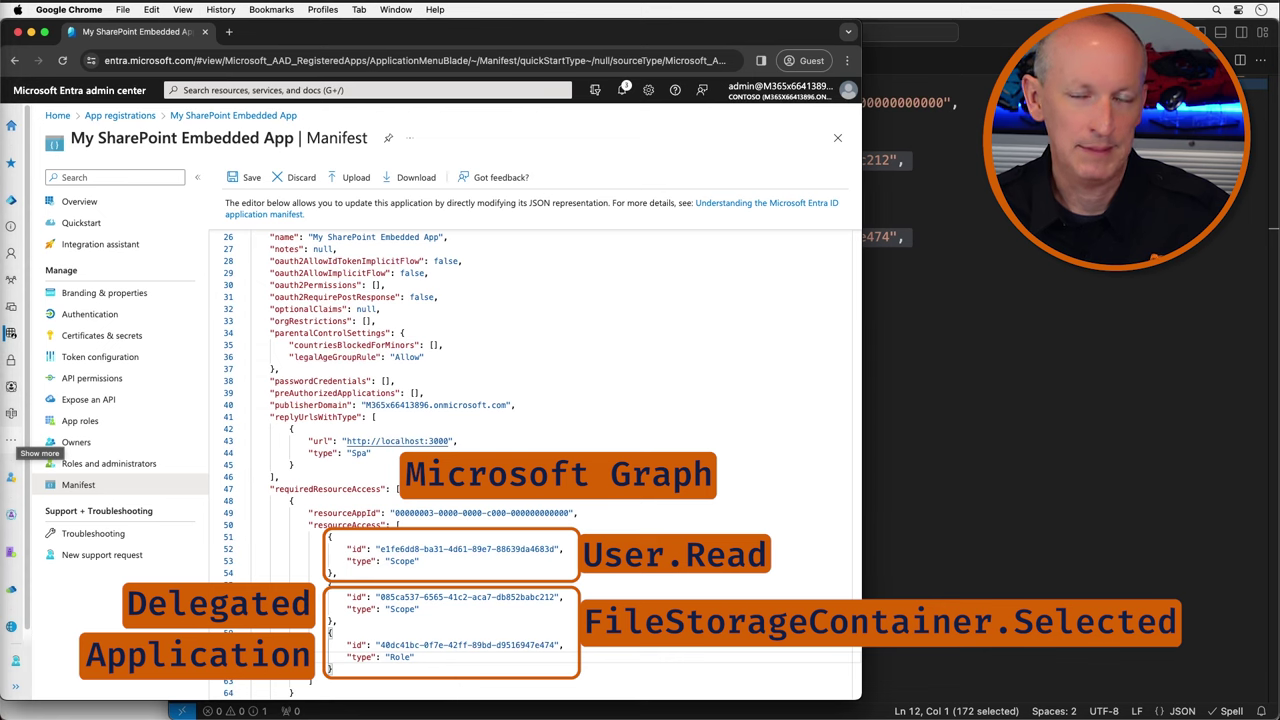
# Append the SharePoint Online permission block after a comma and save the manifest
pyautogui.scroll(-3, 262, 610)
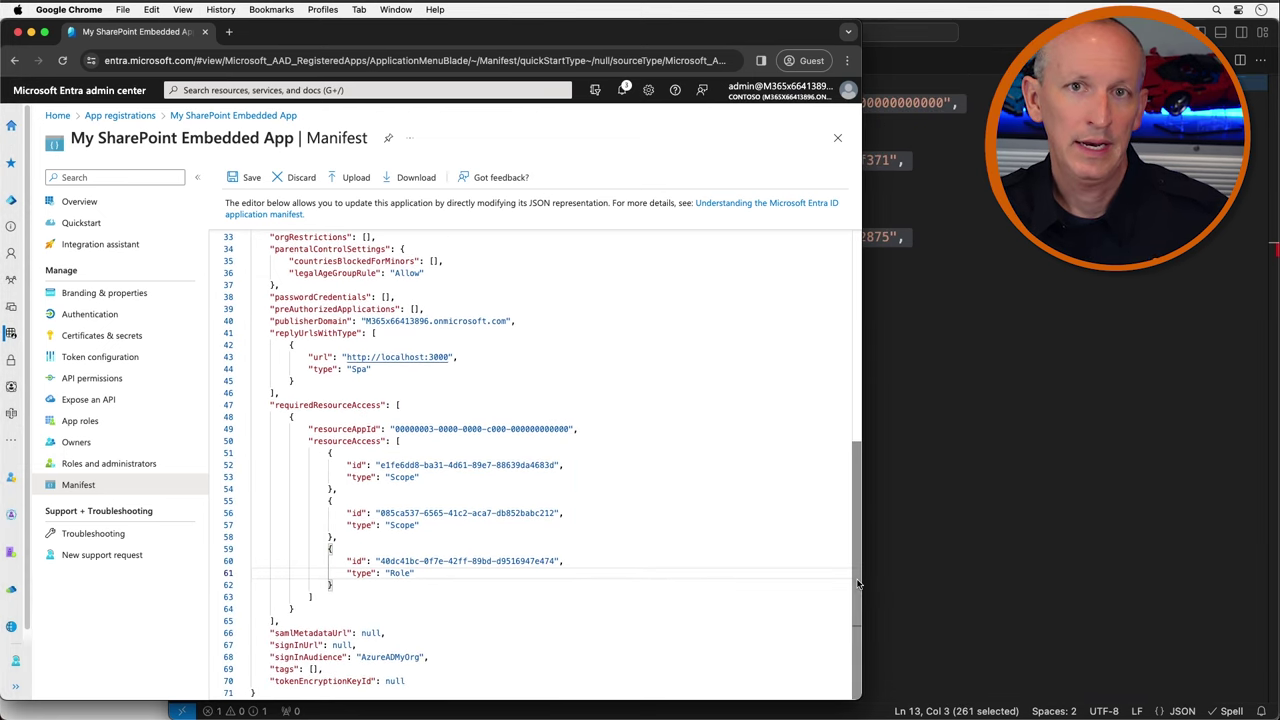
pyautogui.click(369, 586)
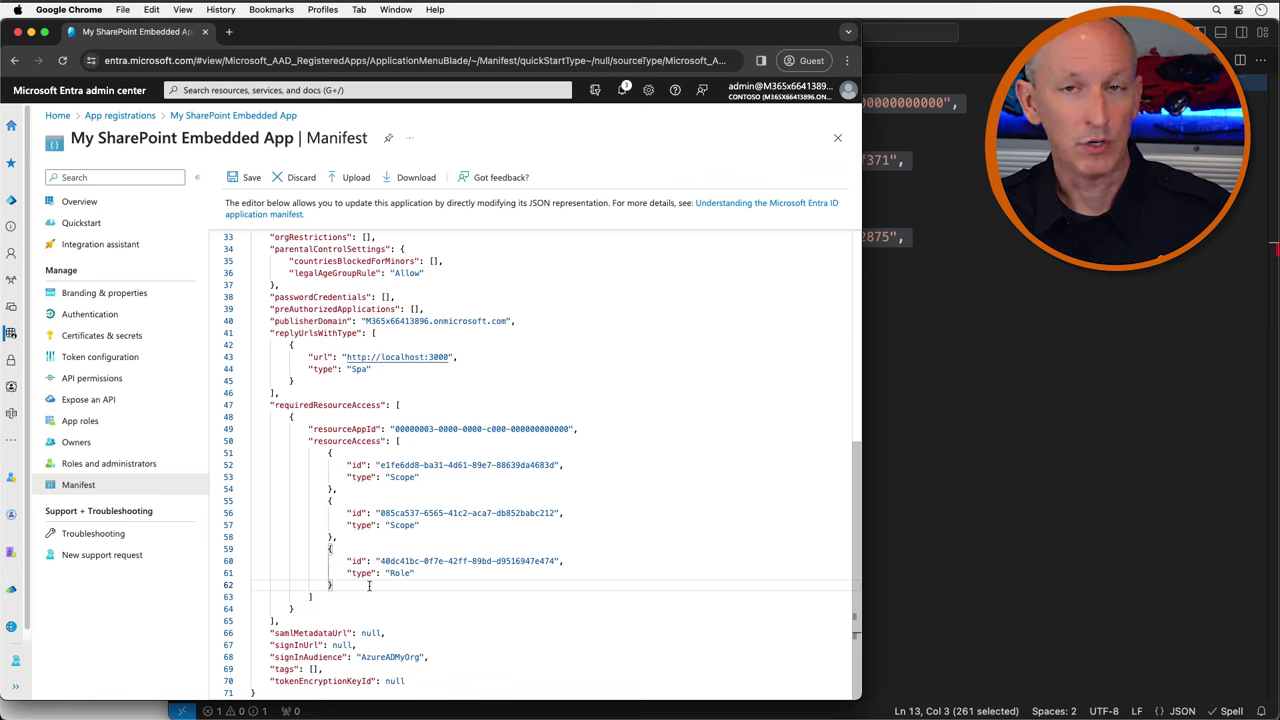
pyautogui.press('Down')
pyautogui.press('Down')
pyautogui.write(',')
pyautogui.press('super+v')
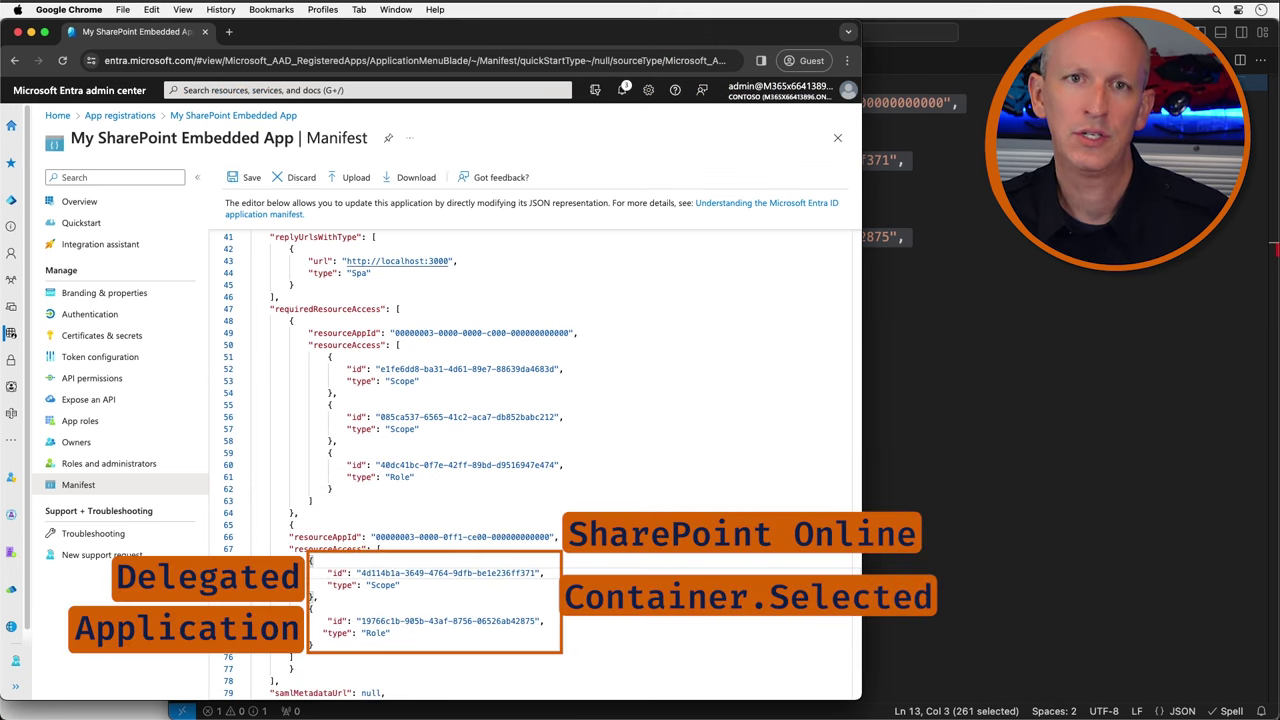
pyautogui.click(250, 180)
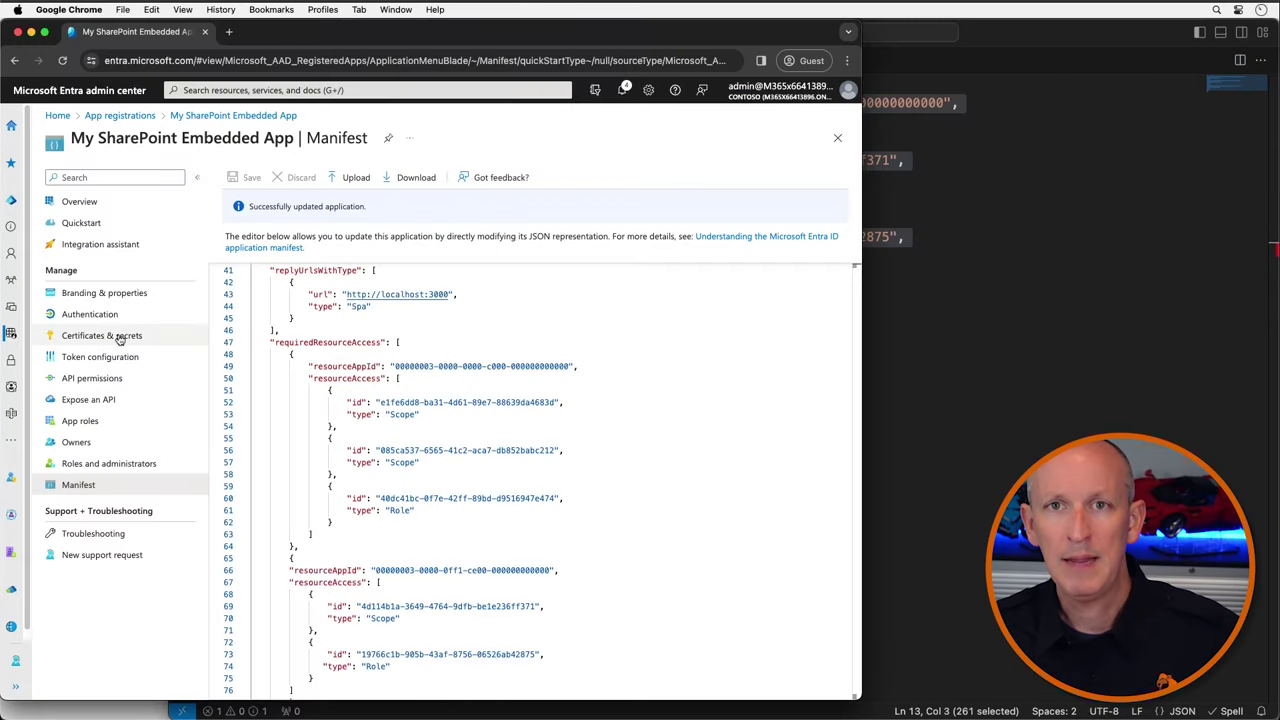
# Accept the default application ID URI and start a new scope named Container.Manage
pyautogui.click(95, 399)
pyautogui.click(320, 211)
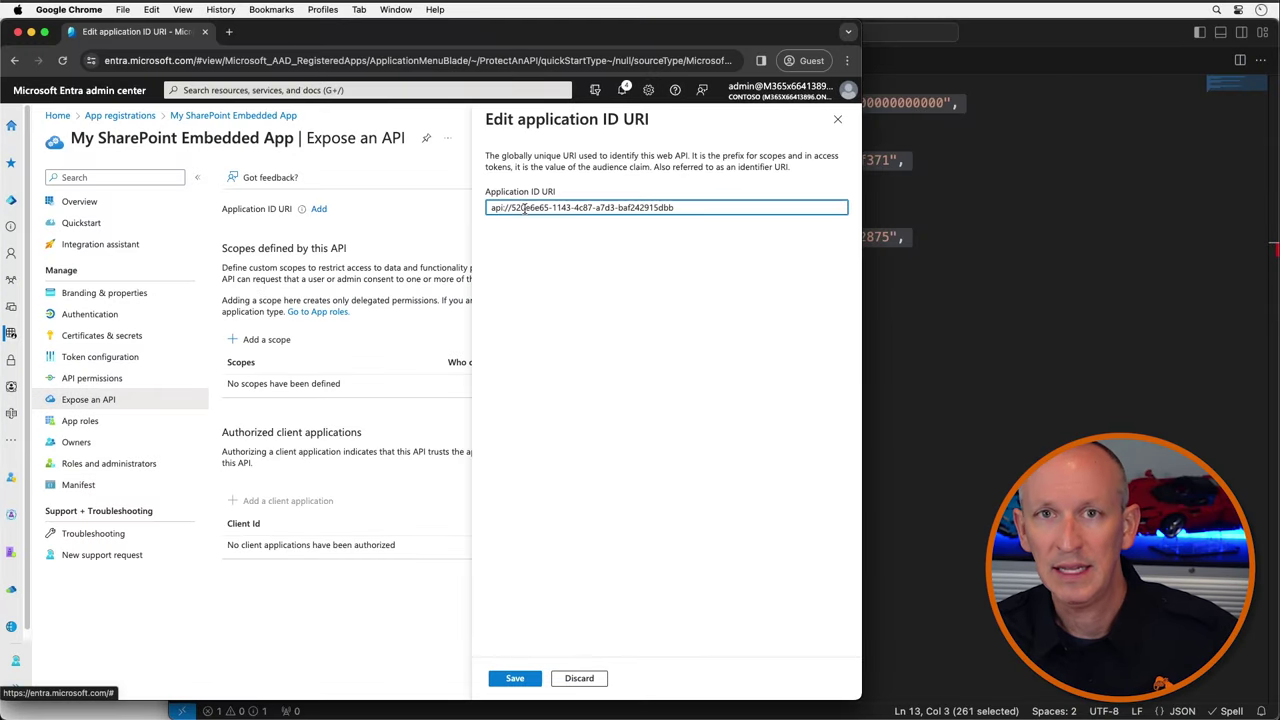
pyautogui.click(508, 675)
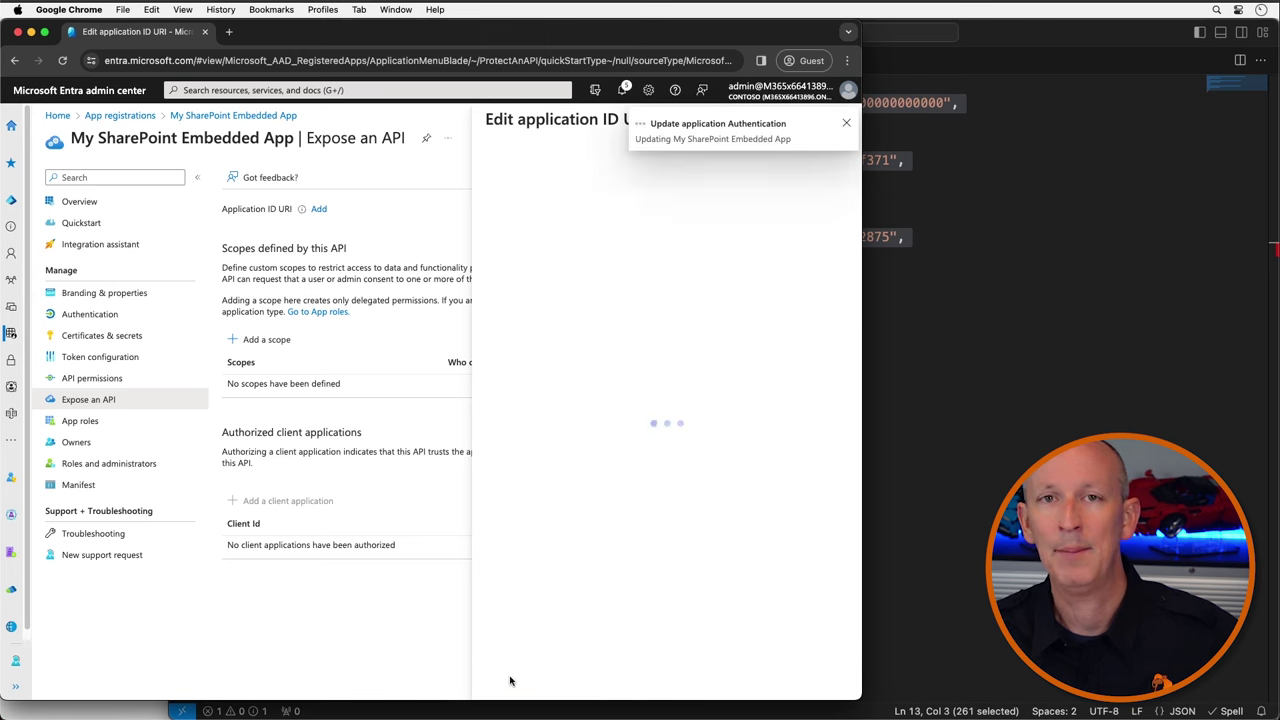
pyautogui.click(264, 344)
pyautogui.write('Manage')
pyautogui.press('Home')
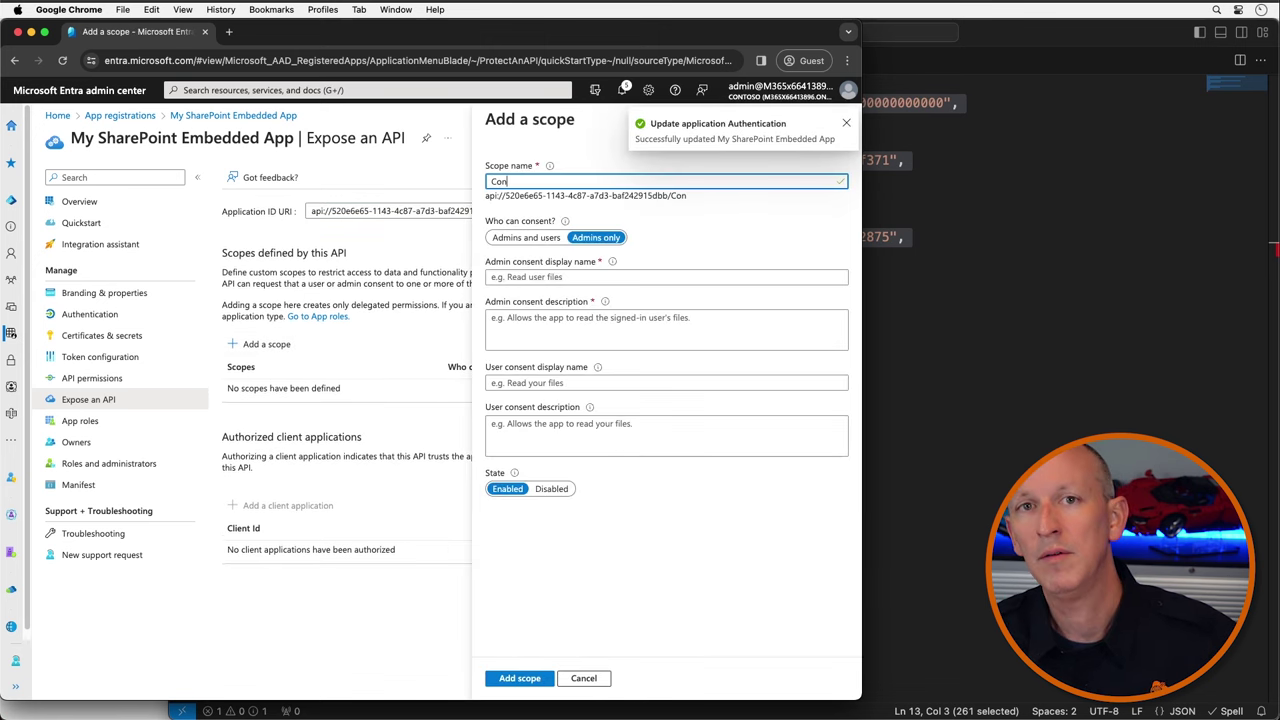
pyautogui.write('Container.Manage')
# Set admin and user consent display names to 'Manage SharePoint Embedded Containers'
pyautogui.click(528, 277)
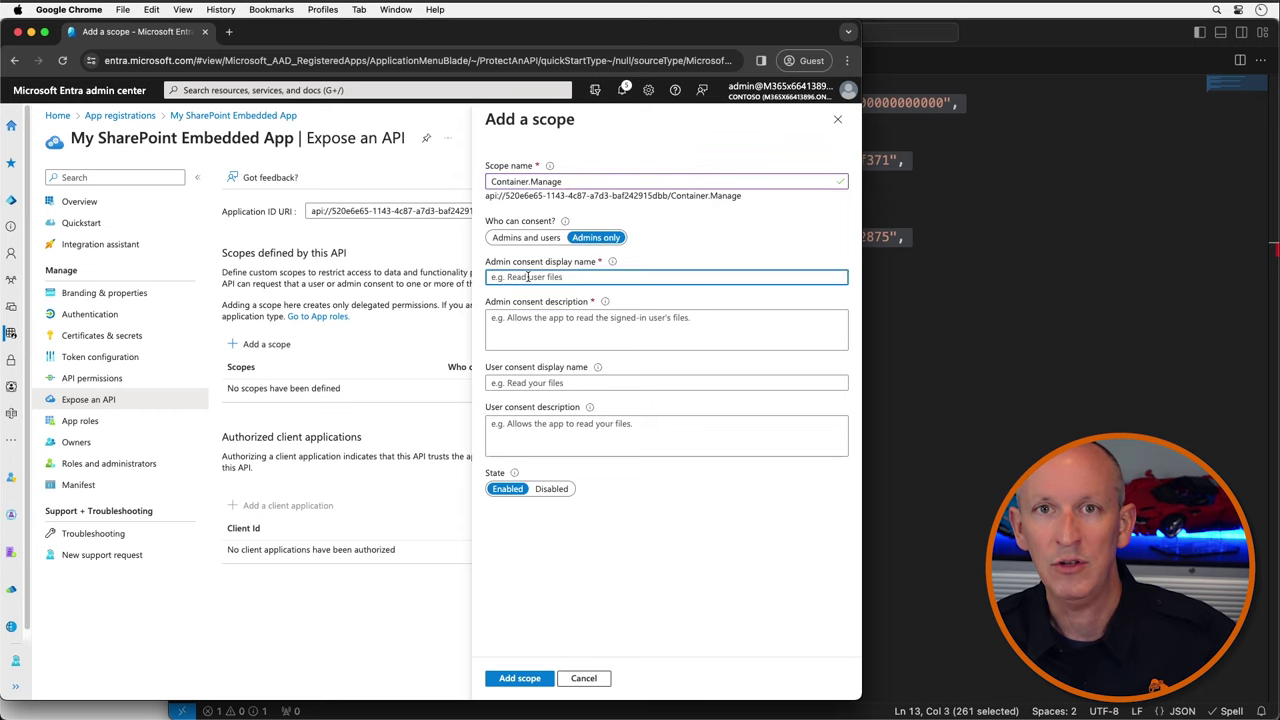
pyautogui.write('Manage SharePoint')
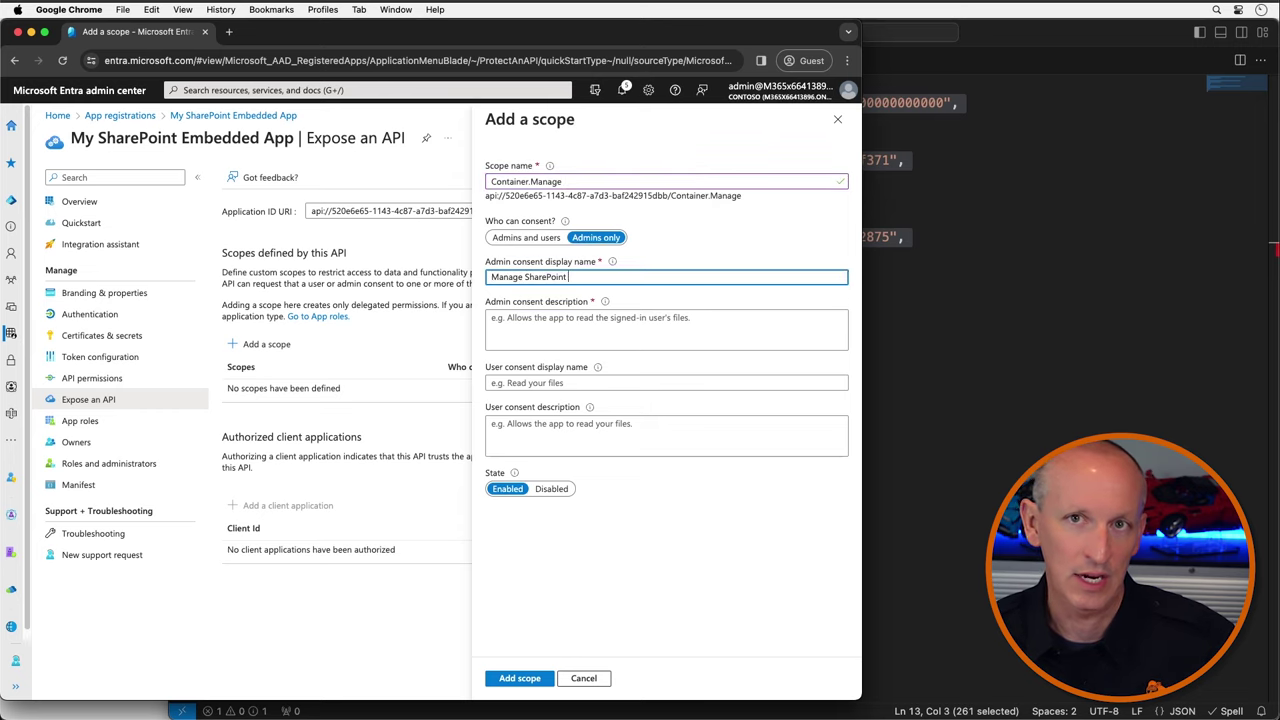
pyautogui.write(' Embedded Containers')
pyautogui.press('super+a')
pyautogui.press('super+c')
pyautogui.press('Tab')
pyautogui.press('Tab')
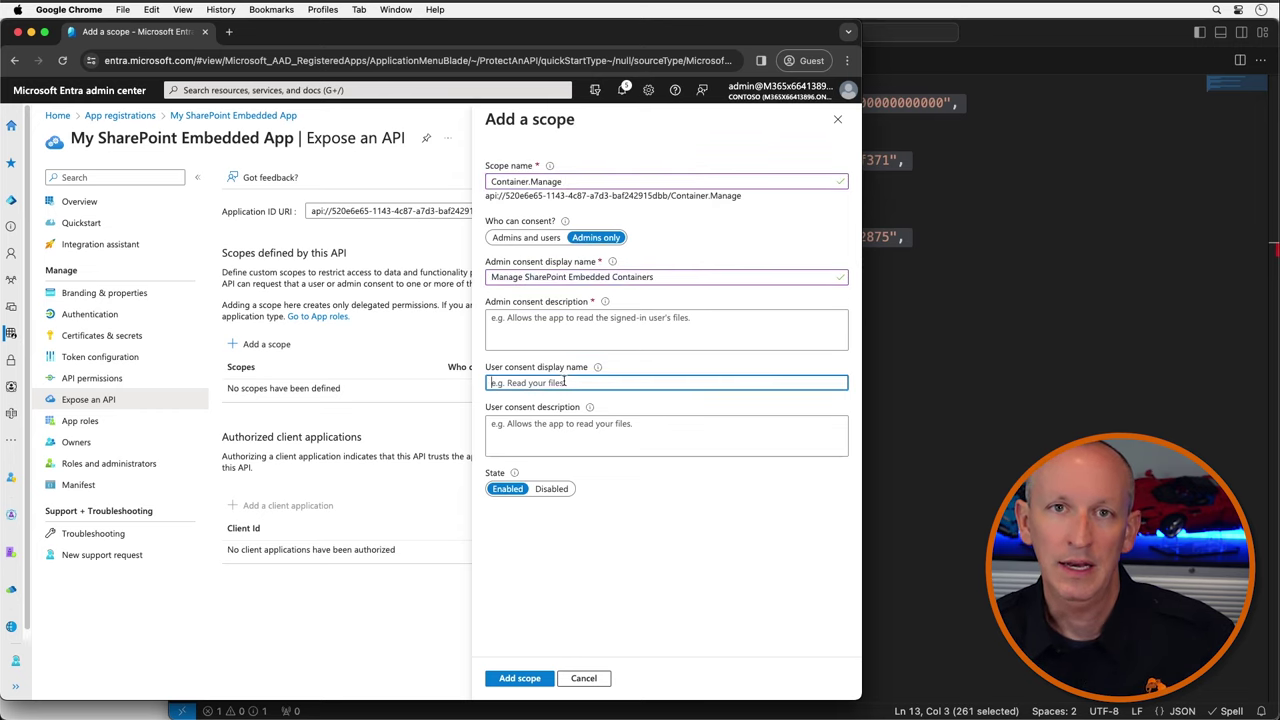
pyautogui.press('super+v')
# Fill both consent descriptions with the same description text and add the scope
pyautogui.click(565, 315)
pyautogui.write('Applicat')
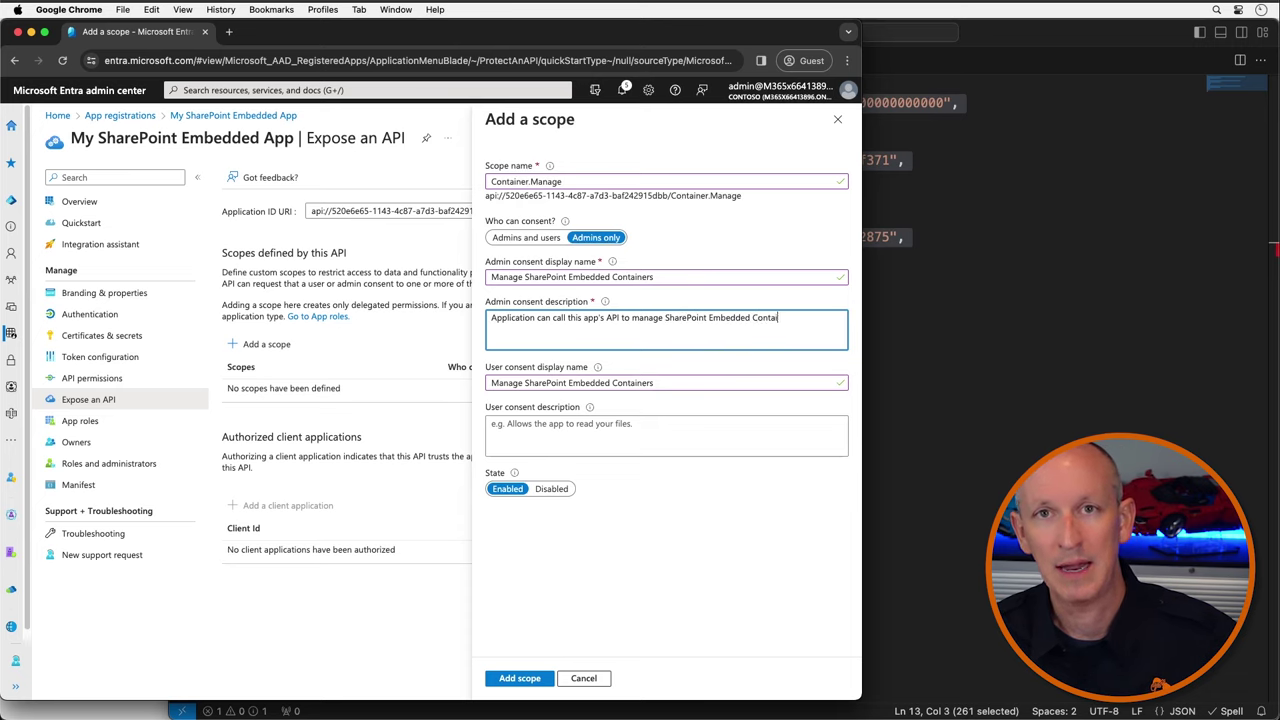
pyautogui.write('storag')
pyautogui.write('s')
pyautogui.press('super+a')
pyautogui.press('super+c')
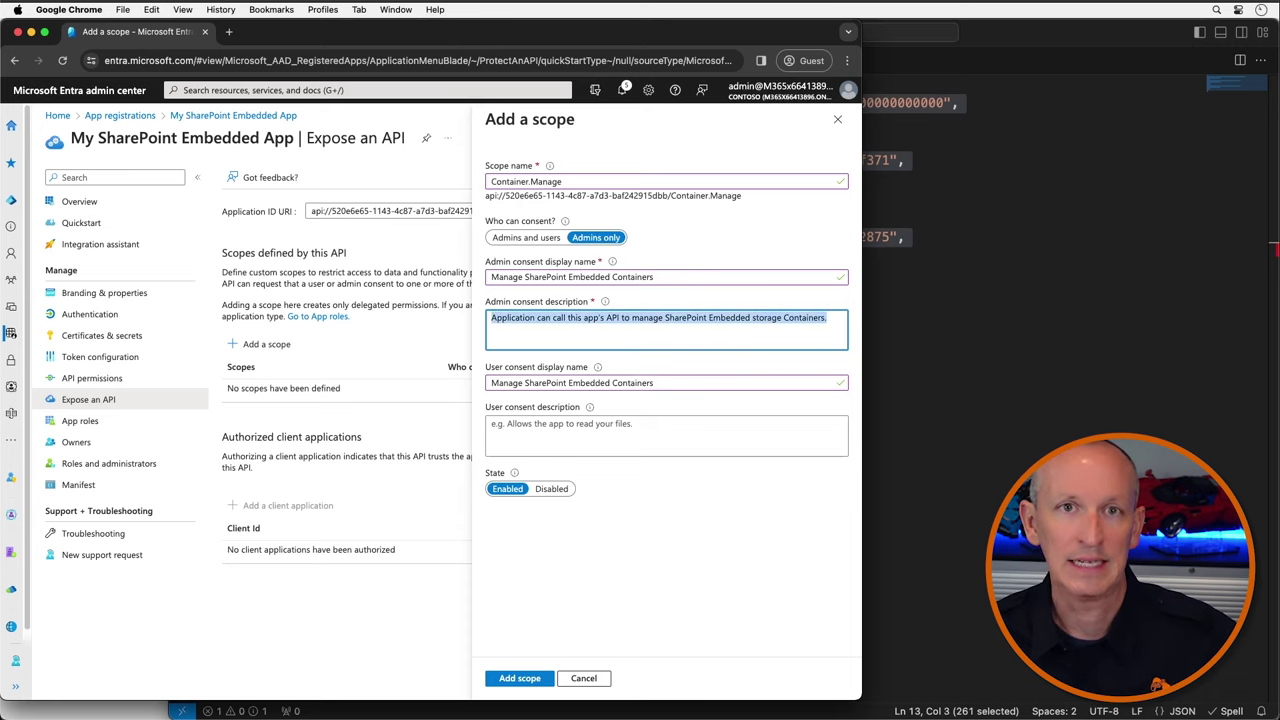
pyautogui.click(537, 438)
pyautogui.press('super+v')
pyautogui.click(519, 678)
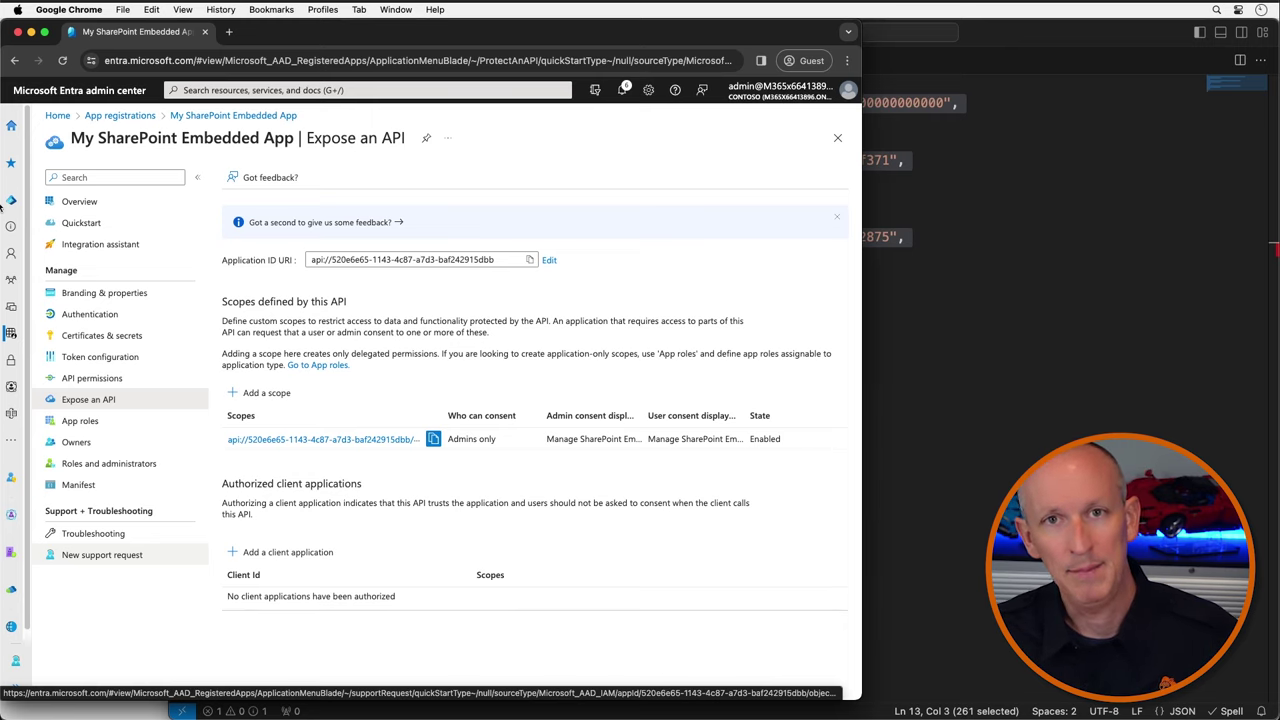
# Review the app's configured API permissions, then open its enterprise application
pyautogui.click(127, 379)
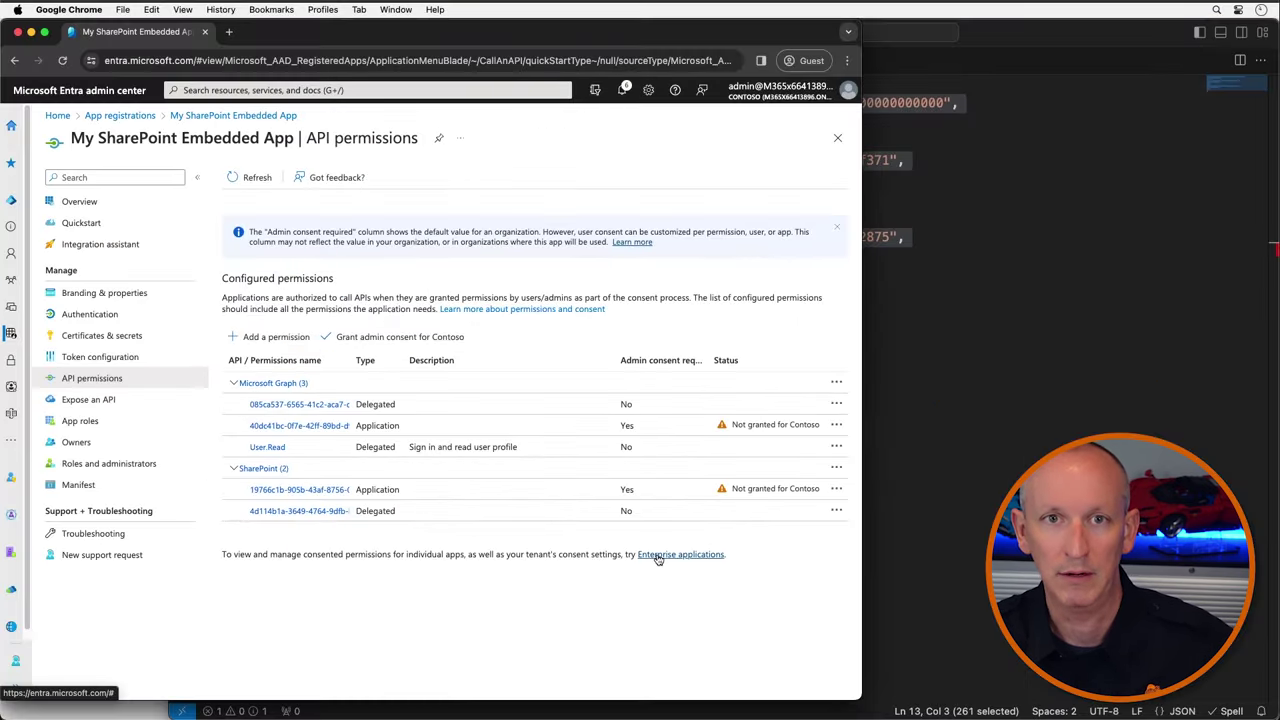
pyautogui.click(655, 556)
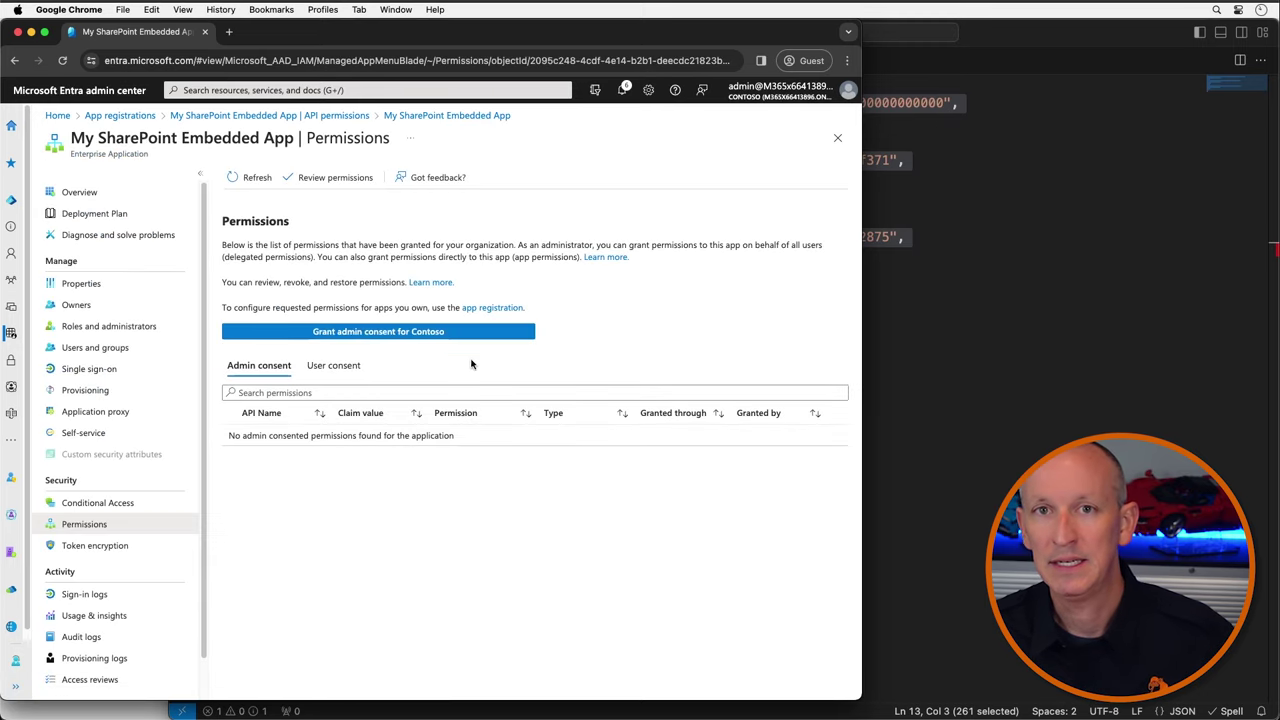
# Grant admin consent for Contoso as the admin account, reviewing both container permissions before accepting
pyautogui.click(453, 333)
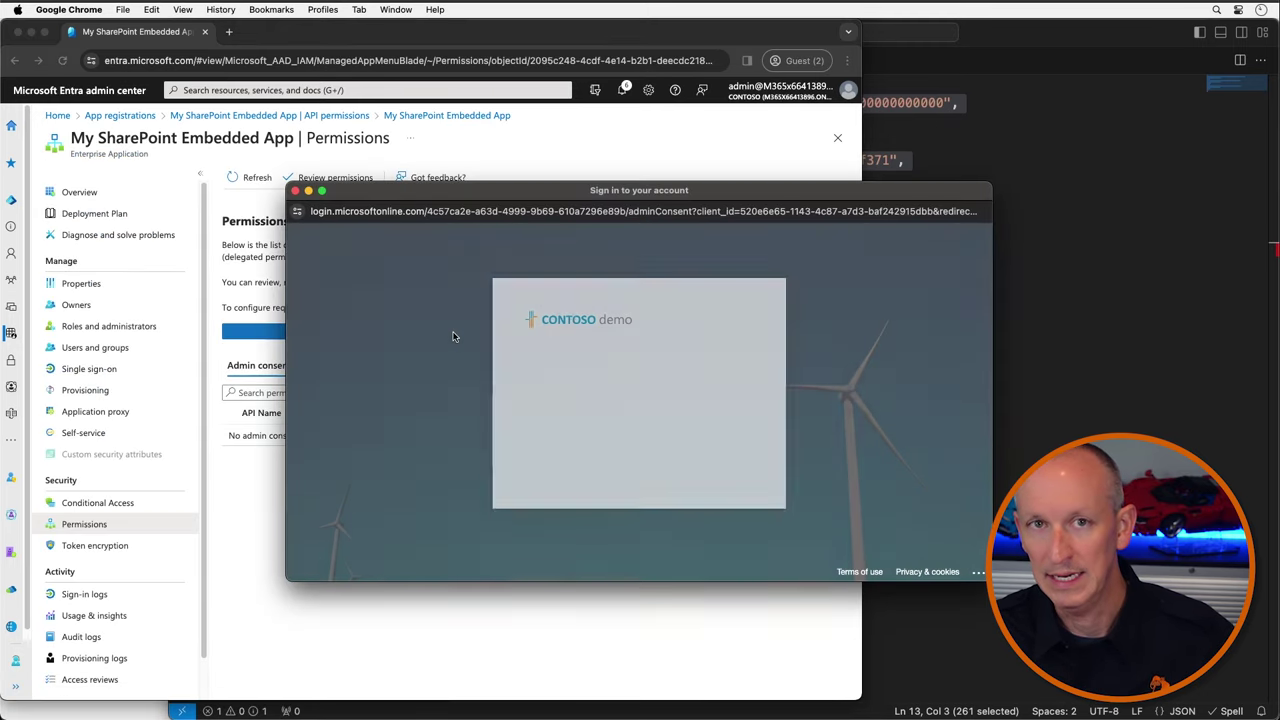
pyautogui.click(568, 390)
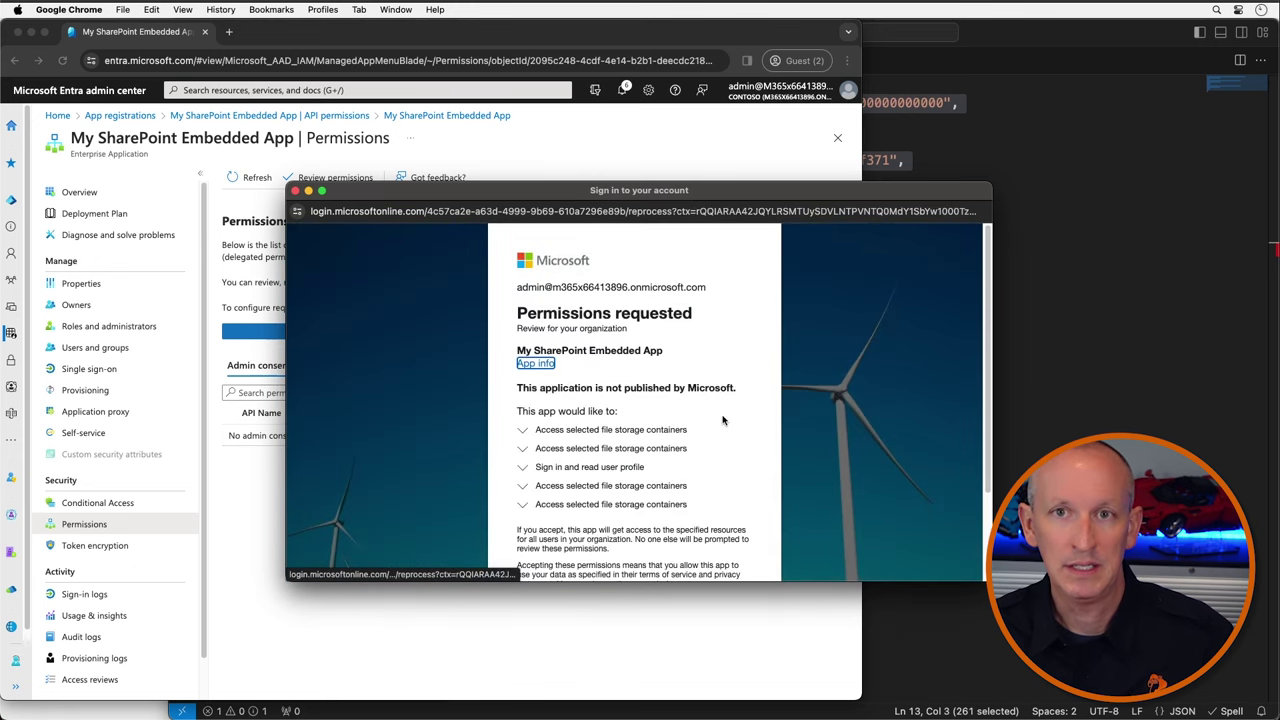
pyautogui.click(672, 431)
pyautogui.scroll(-1, 670, 462)
pyautogui.scroll(-3, 670, 462)
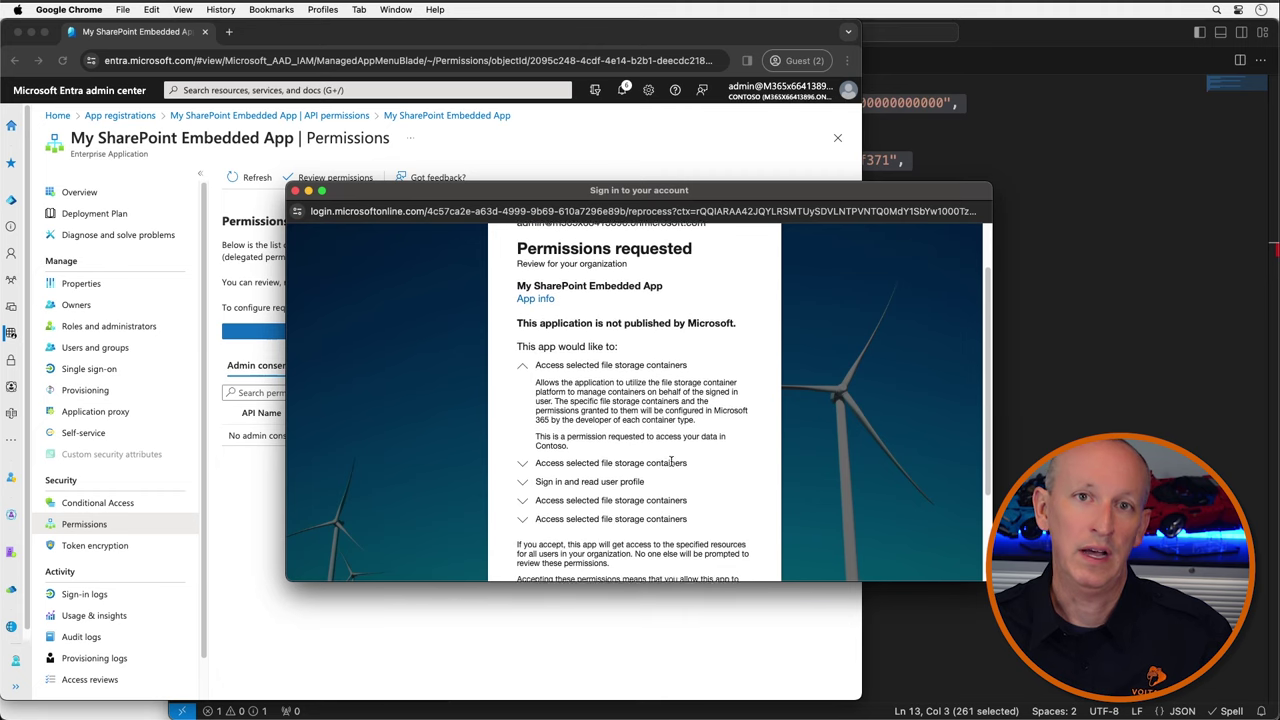
pyautogui.click(670, 444)
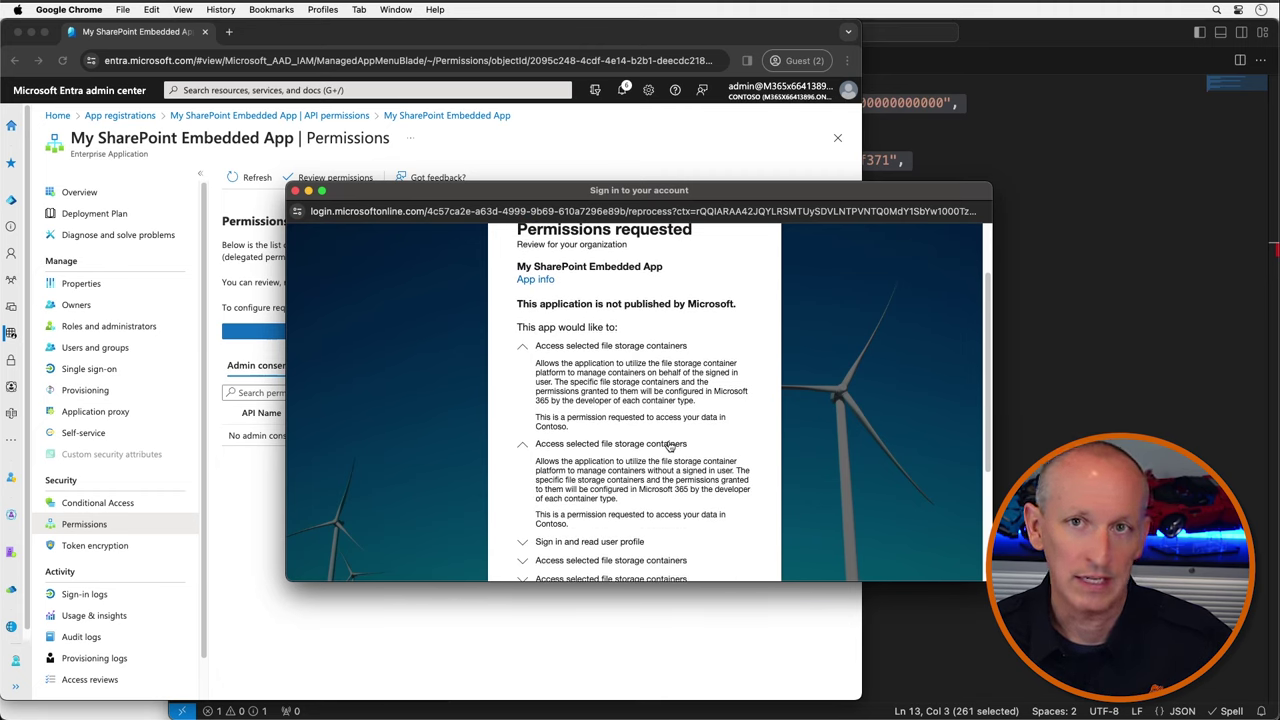
pyautogui.scroll(-5, 670, 445)
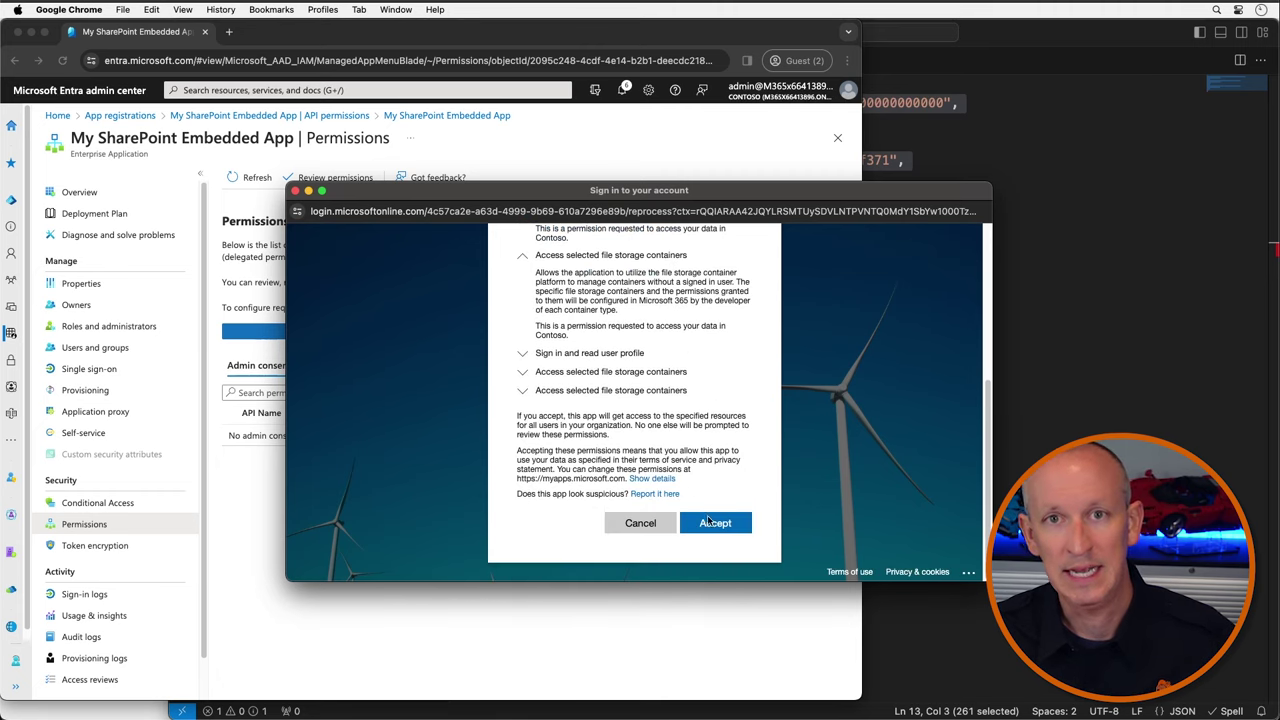
pyautogui.click(704, 532)
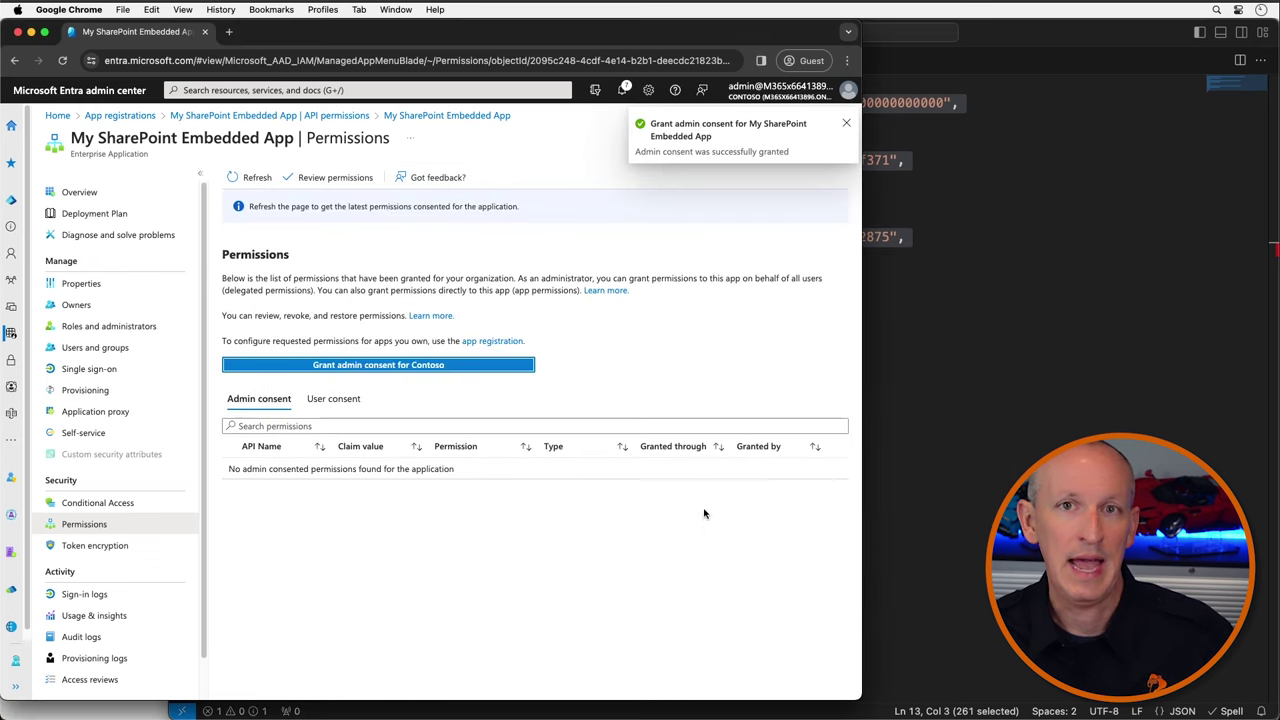
# Add a default client secret (expiring 6/19/2024) and copy its value
pyautogui.click(335, 116)
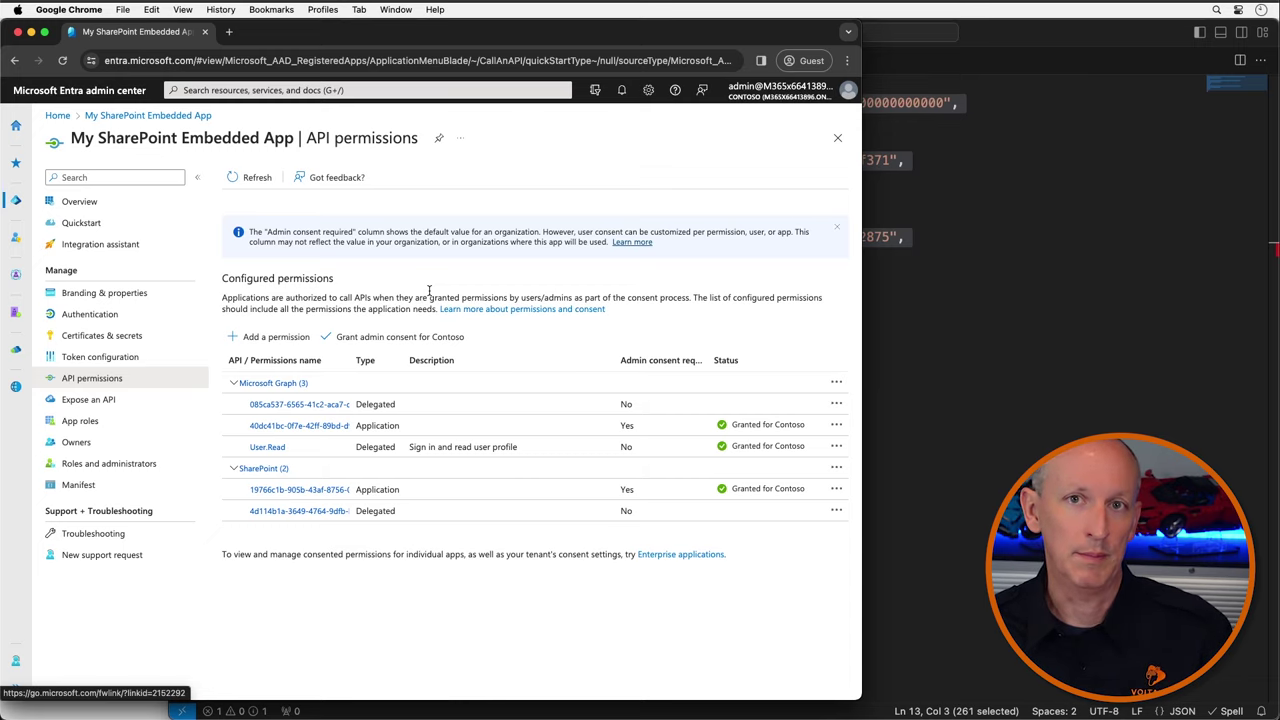
pyautogui.click(154, 344)
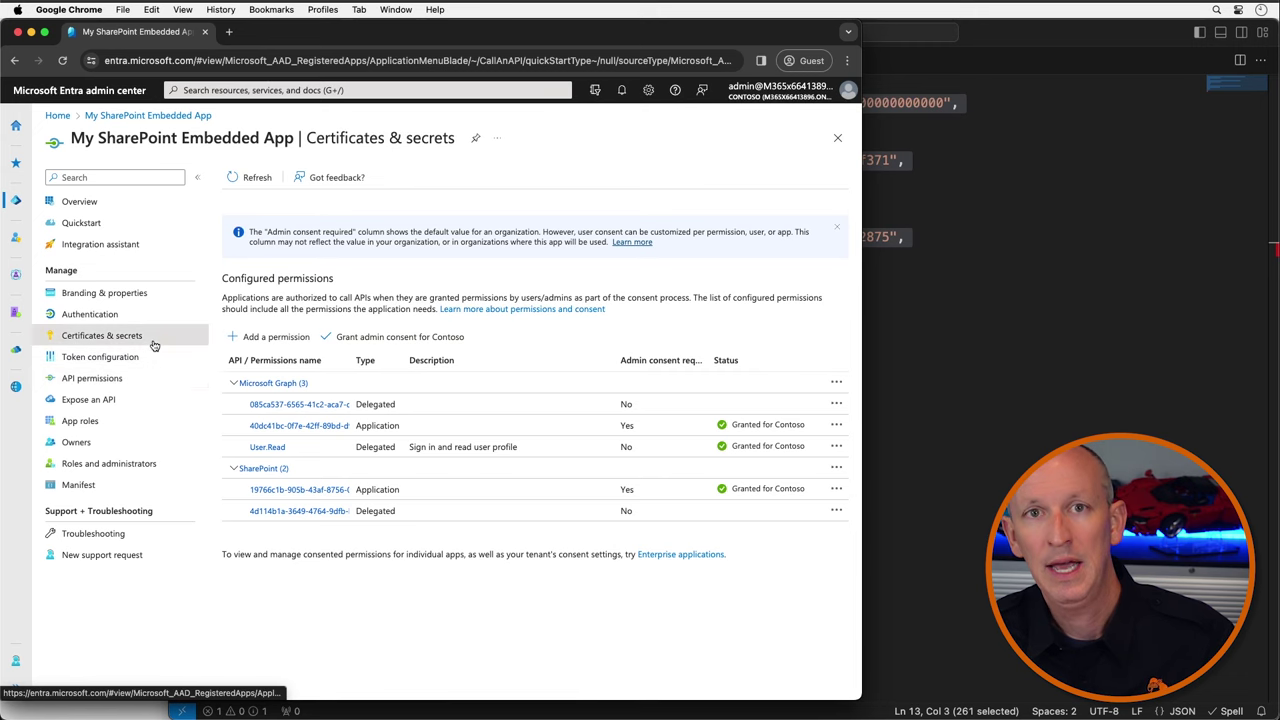
pyautogui.click(284, 378)
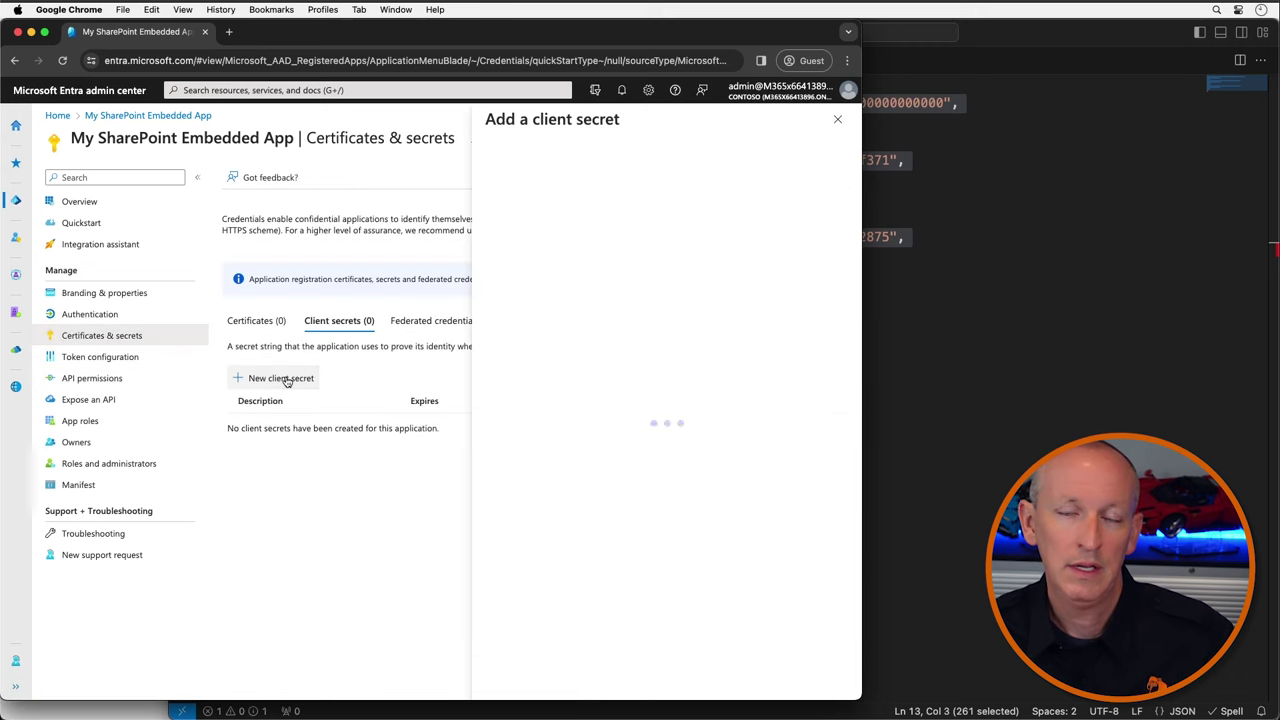
pyautogui.click(533, 680)
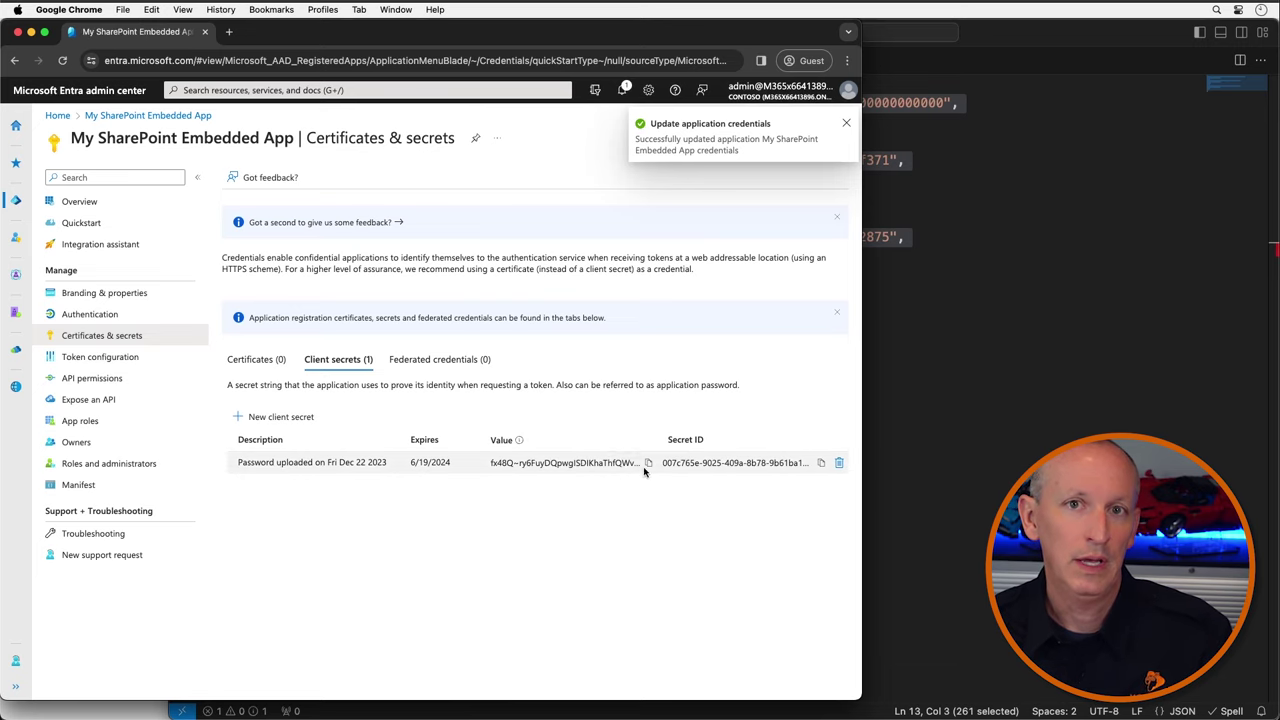
pyautogui.click(648, 463)
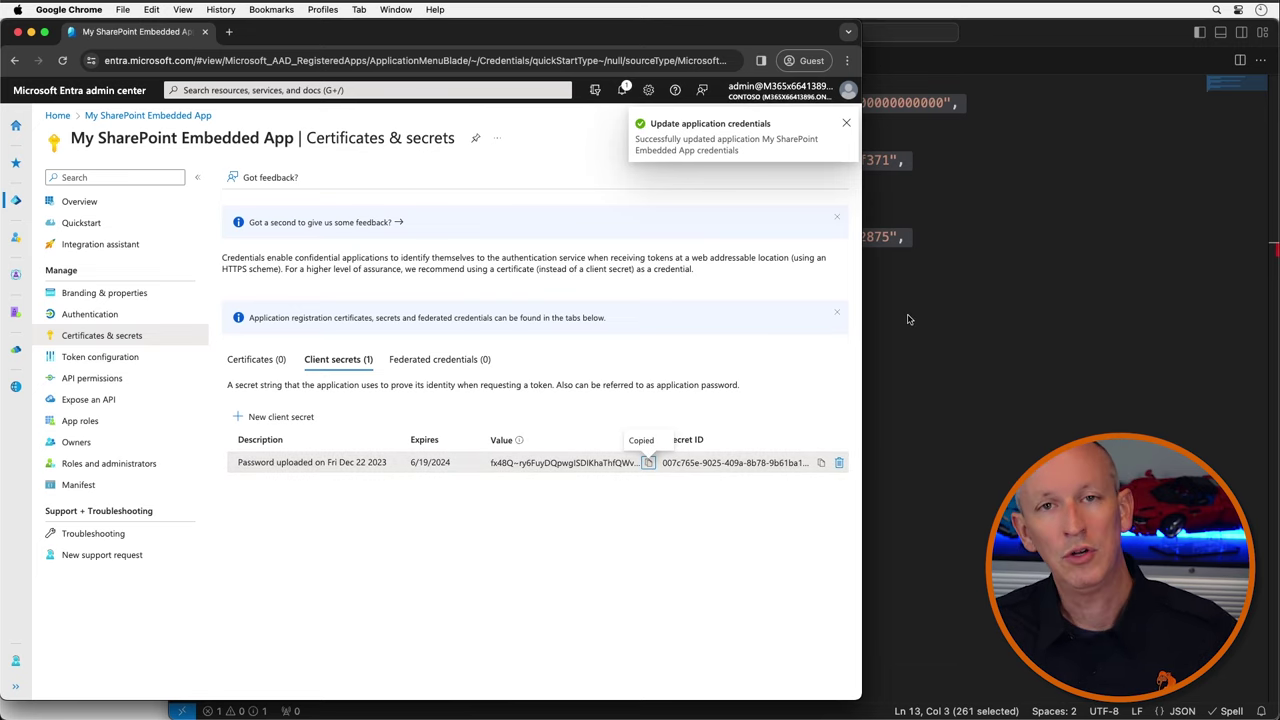
# Add a 'Client Secret:' line with the pasted secret below Client ID in the notes
pyautogui.click(654, 183)
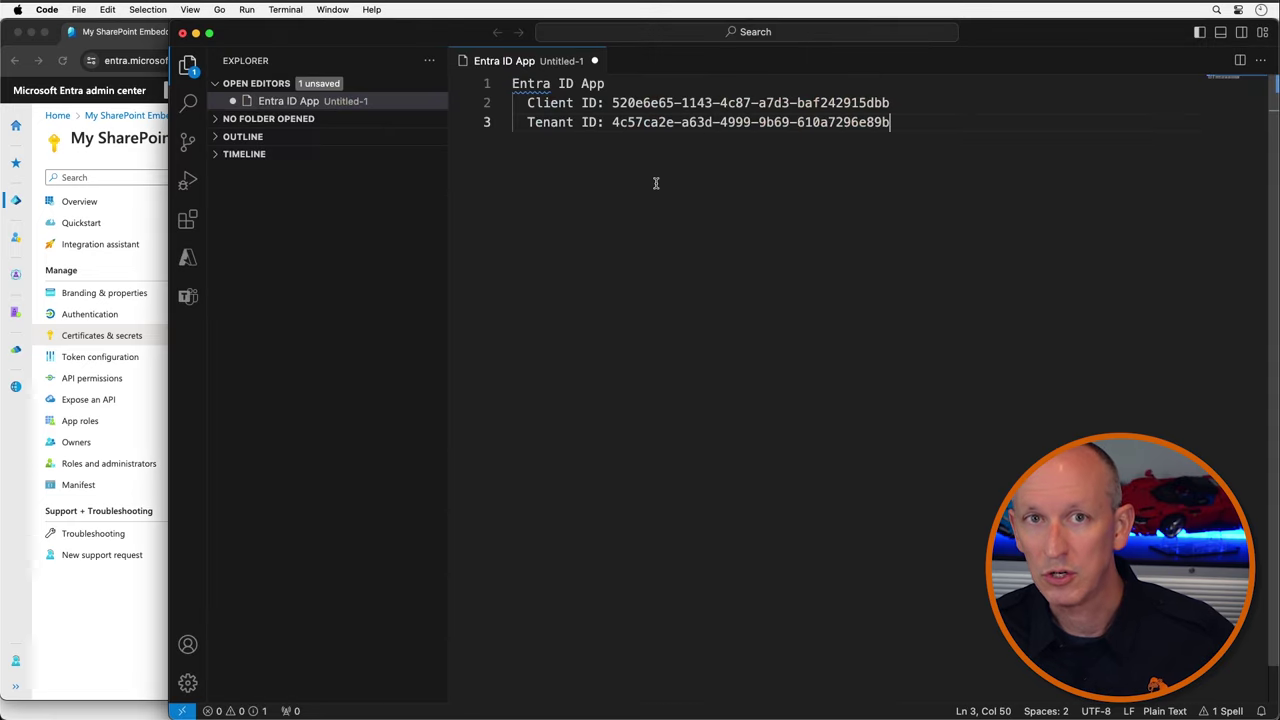
pyautogui.click(895, 103)
pyautogui.press('Return')
pyautogui.write('Client Secret:')
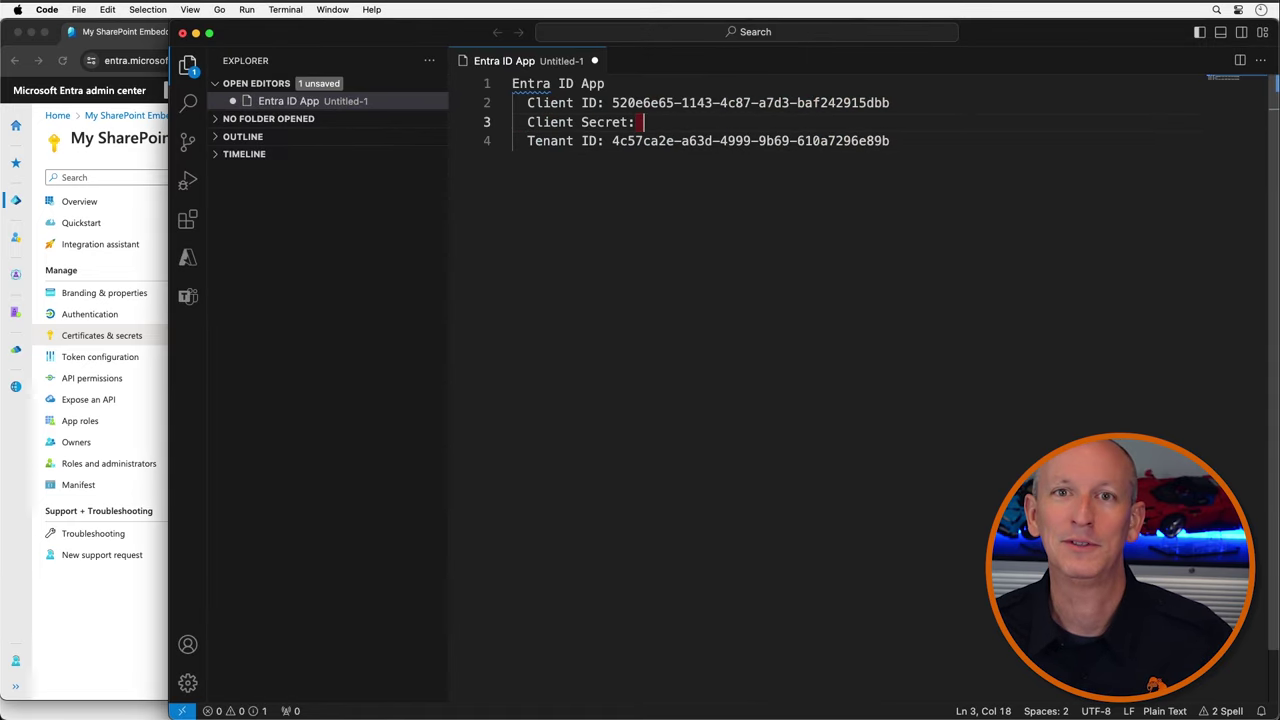
pyautogui.press('super+v')
# Save the notes as spe-app.txt in the Dev folder
pyautogui.press('super+s')
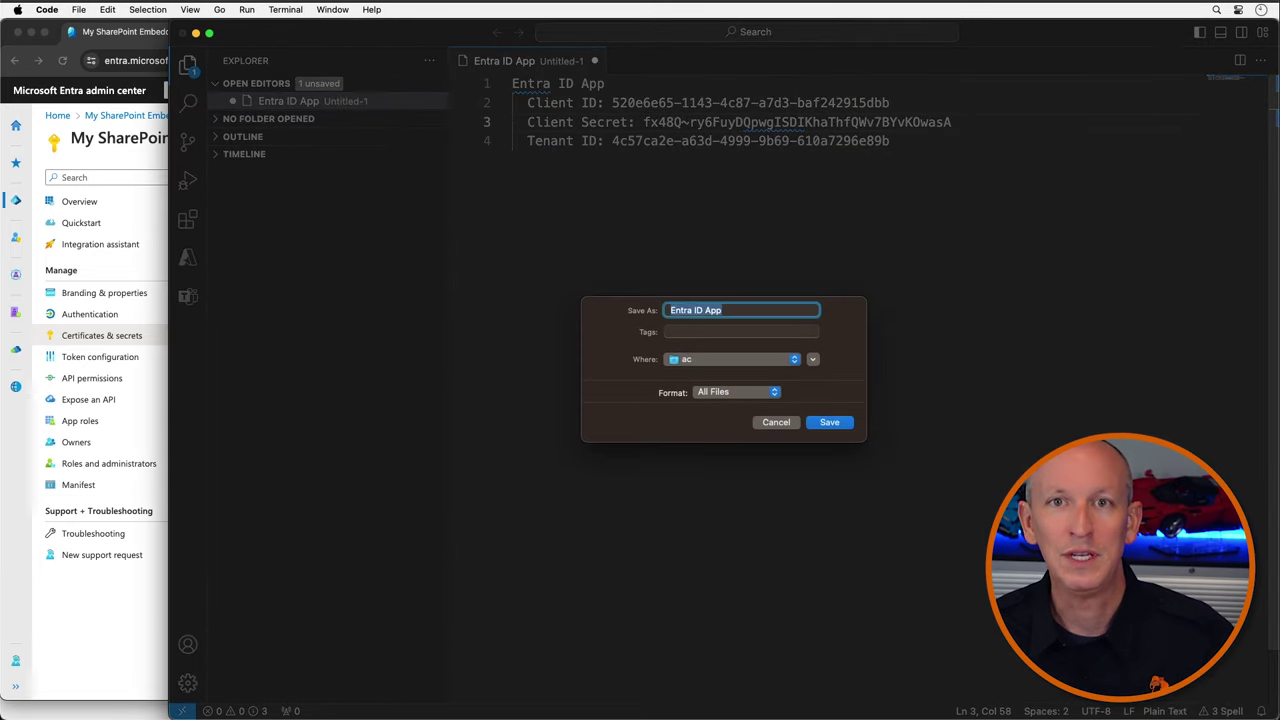
pyautogui.write('sp')
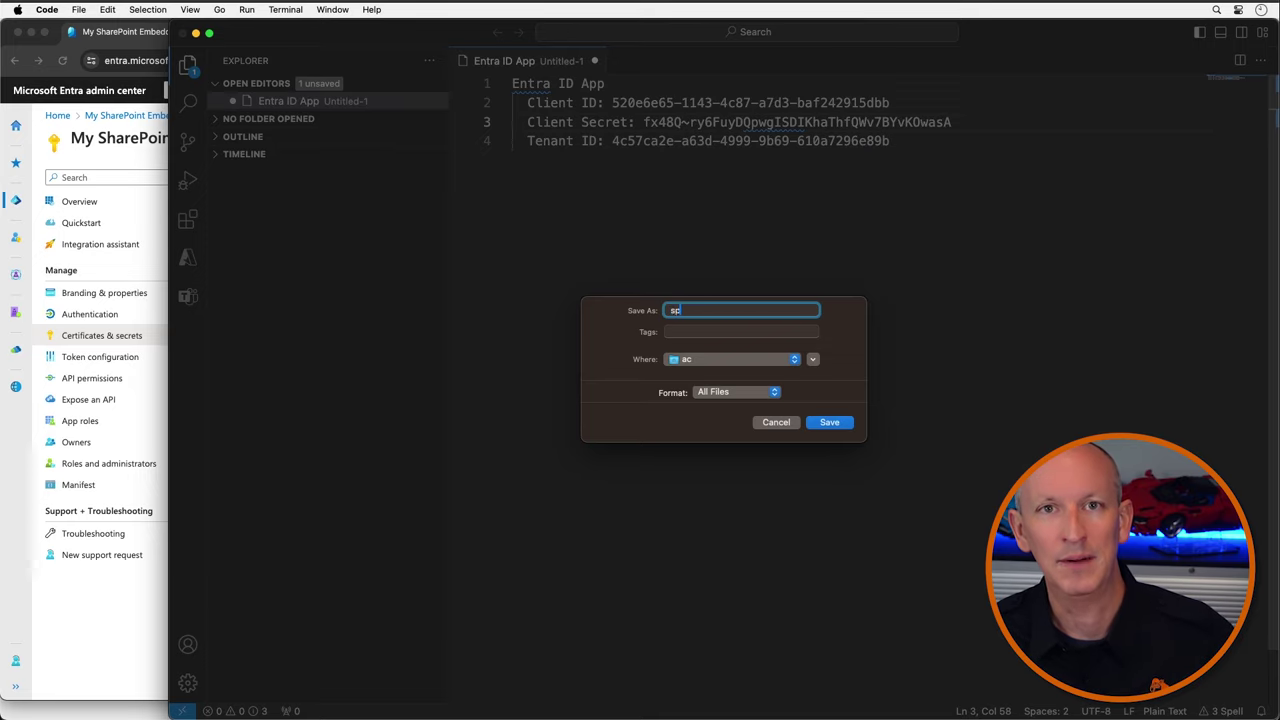
pyautogui.write('e-app.txt')
pyautogui.click(732, 359)
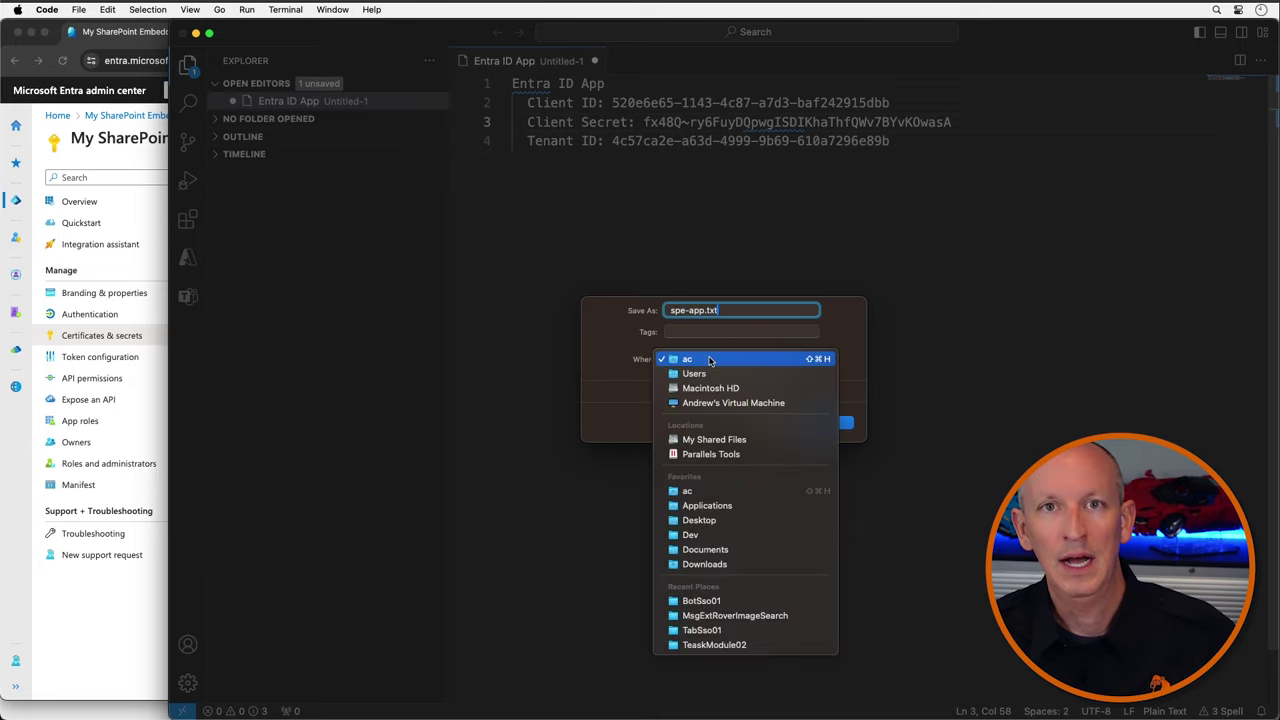
pyautogui.click(709, 535)
pyautogui.press('Return')
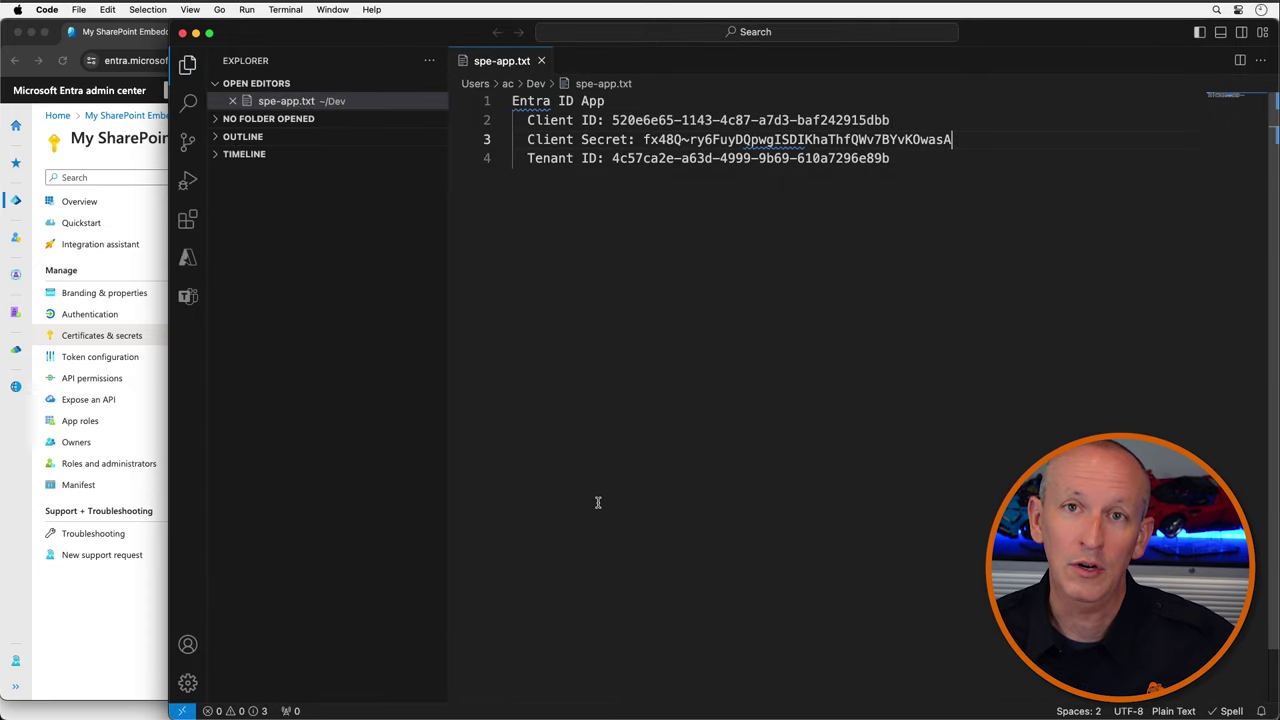
pyautogui.click(123, 655)
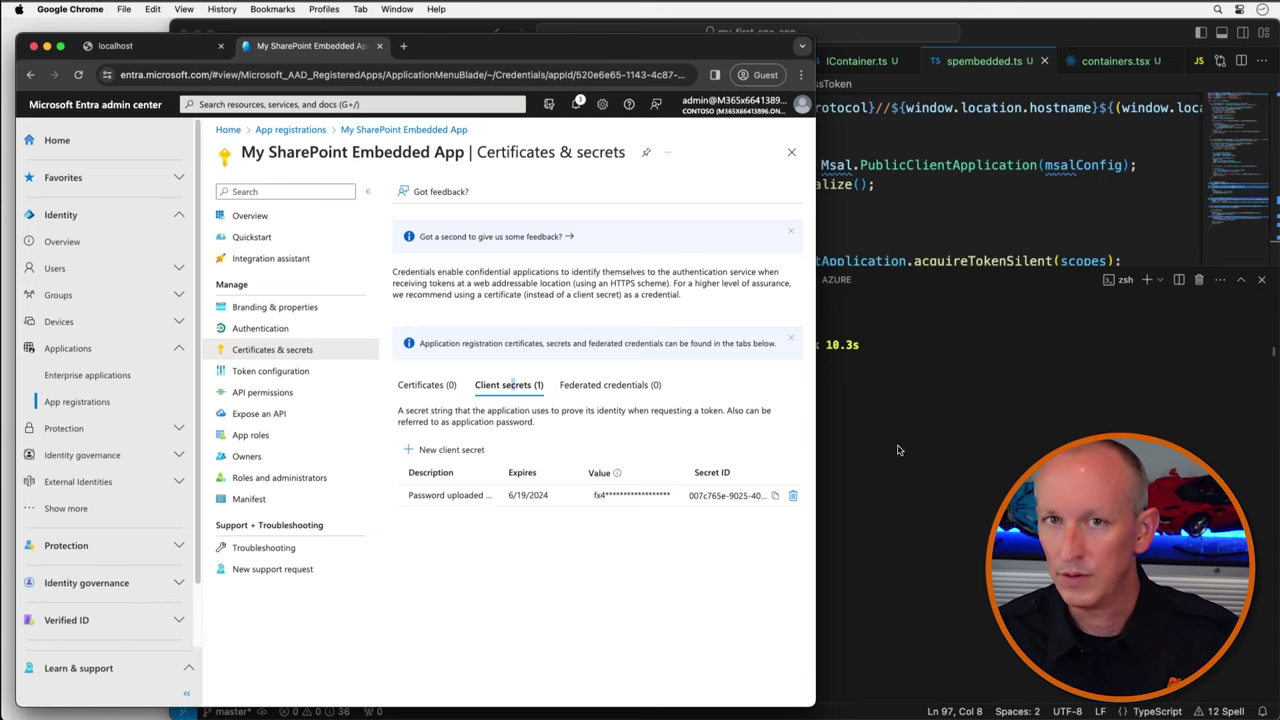
# Run the openssl script in the terminal, naming the certificate MyFirstSpeApp
pyautogui.click(900, 352)
pyautogui.press('super+v')
pyautogui.press('Return')
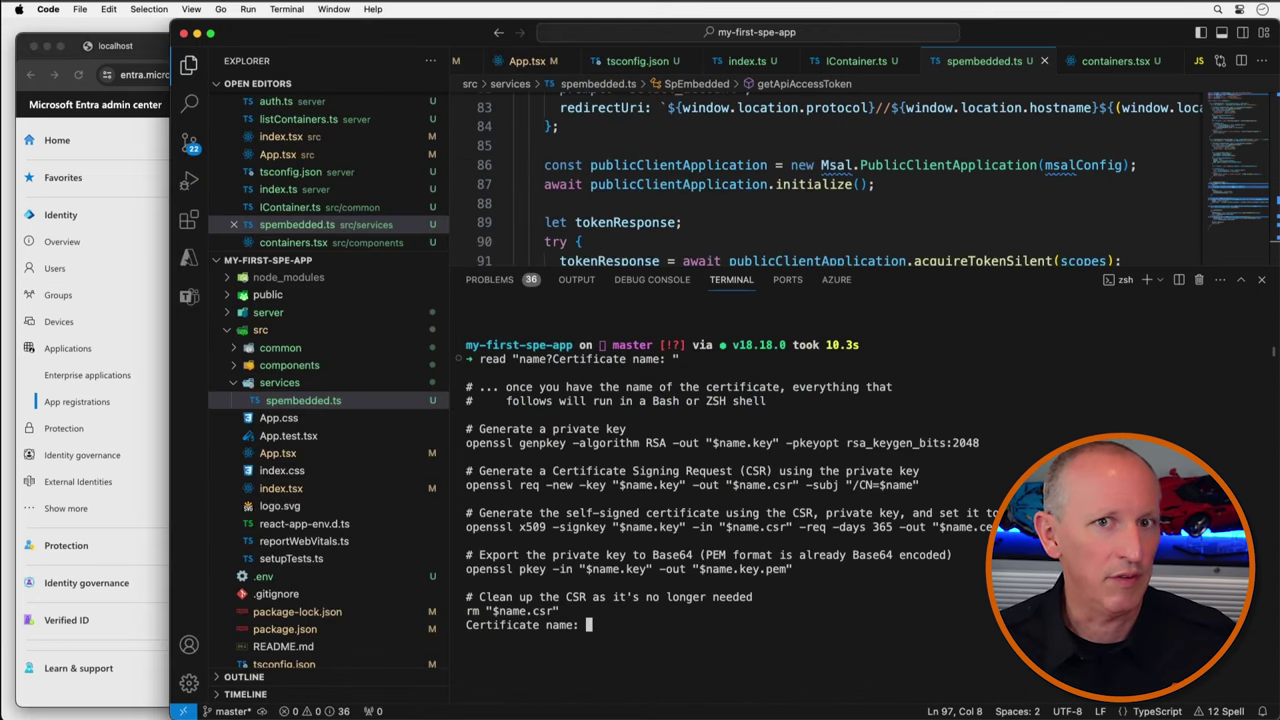
pyautogui.write('MyFirstSpeApp')
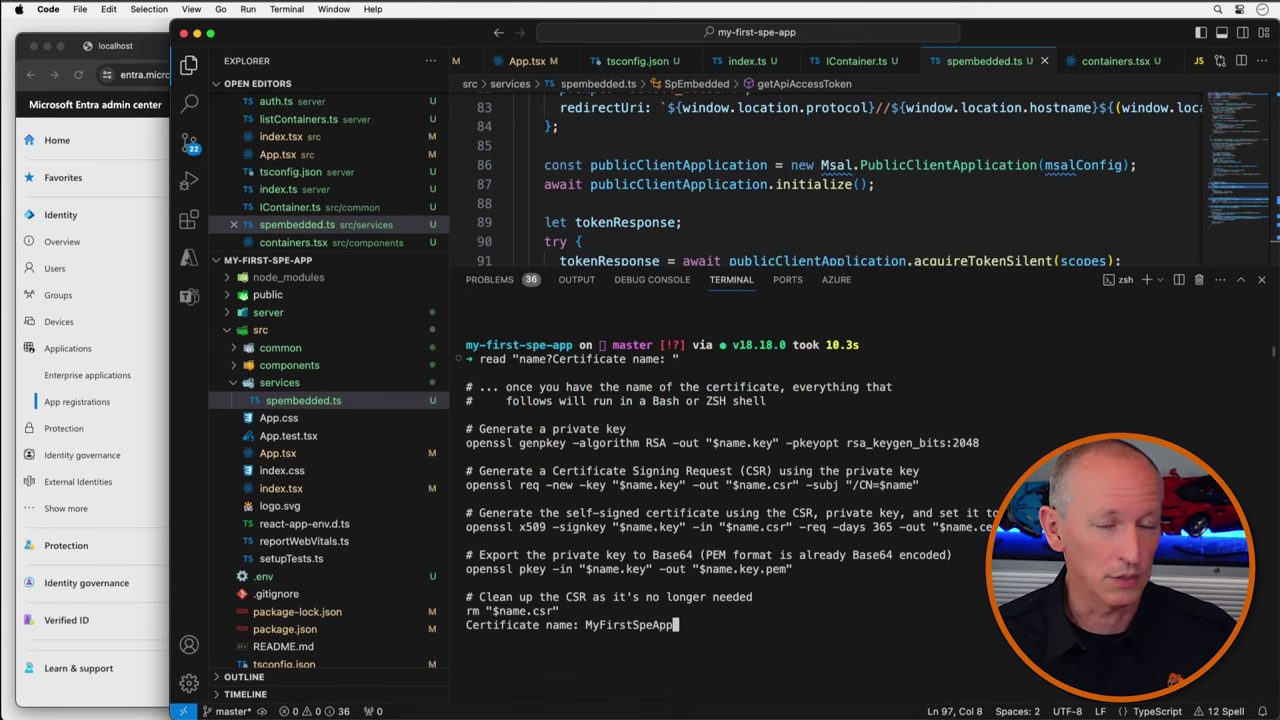
pyautogui.press('Return')
pyautogui.click(310, 330)
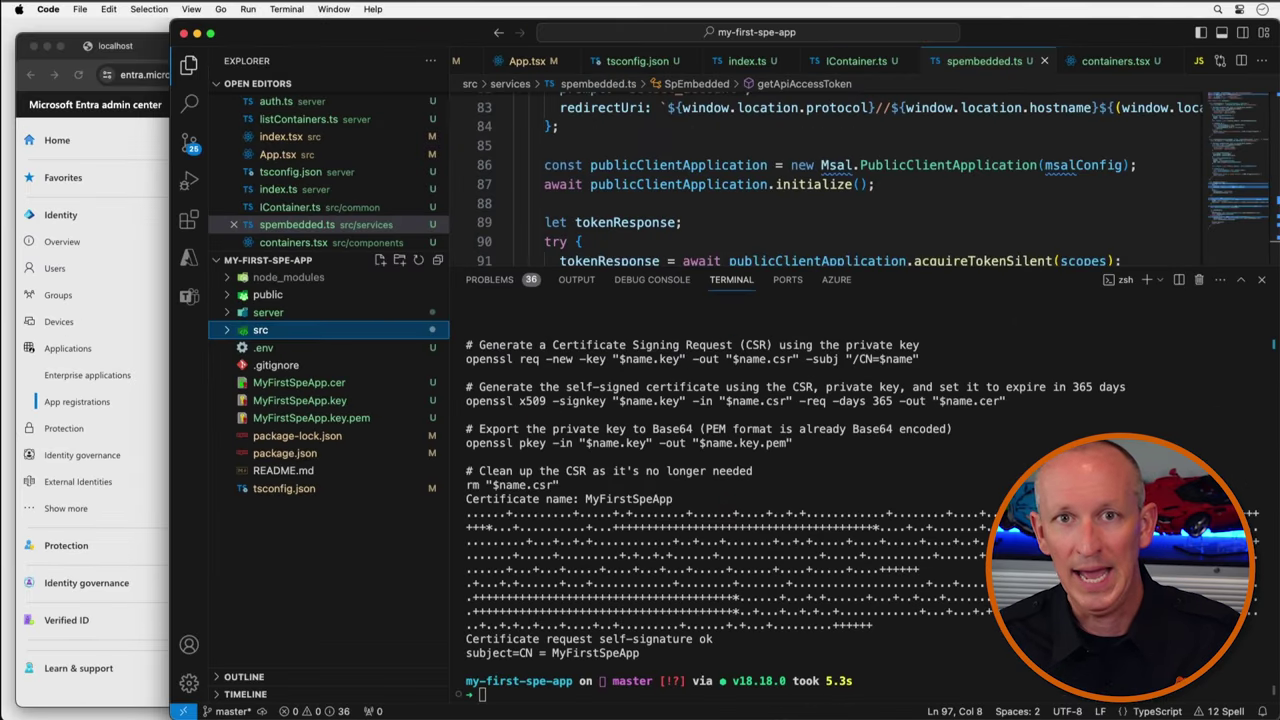
# Upload MyFirstSpeApp.cer as a certificate on the app's Certificates & secrets page
pyautogui.click(118, 126)
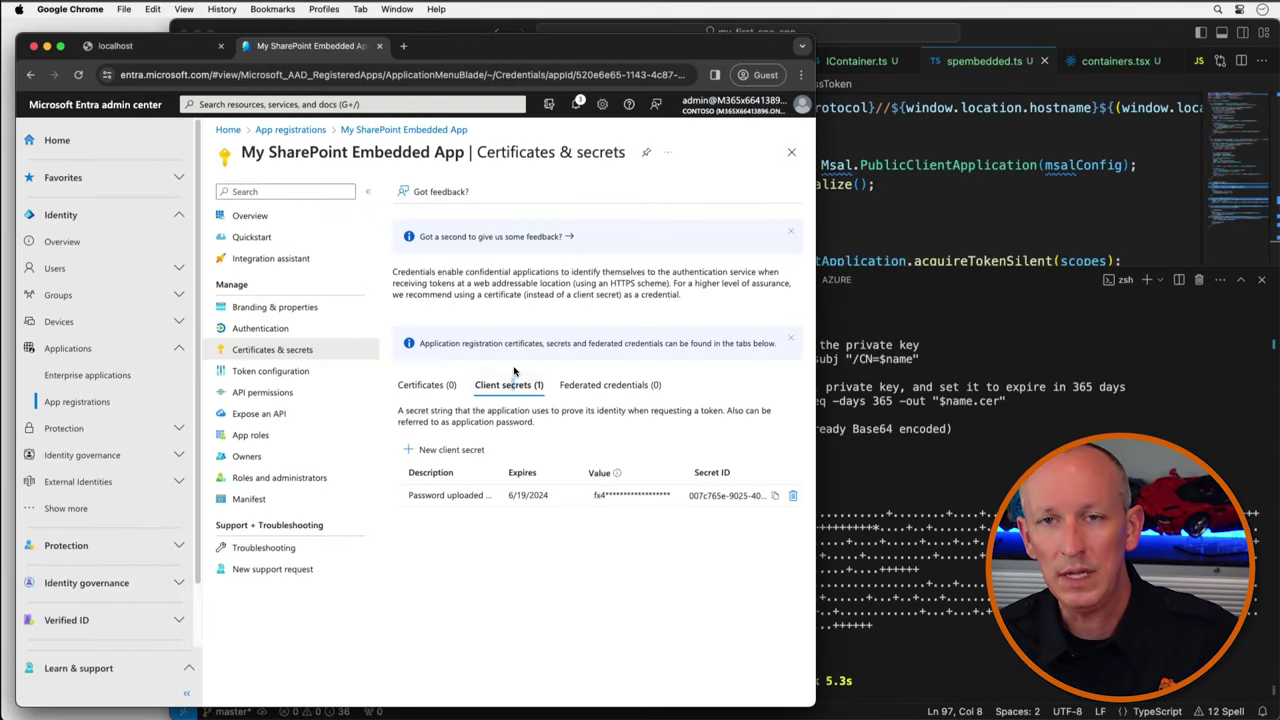
pyautogui.click(444, 388)
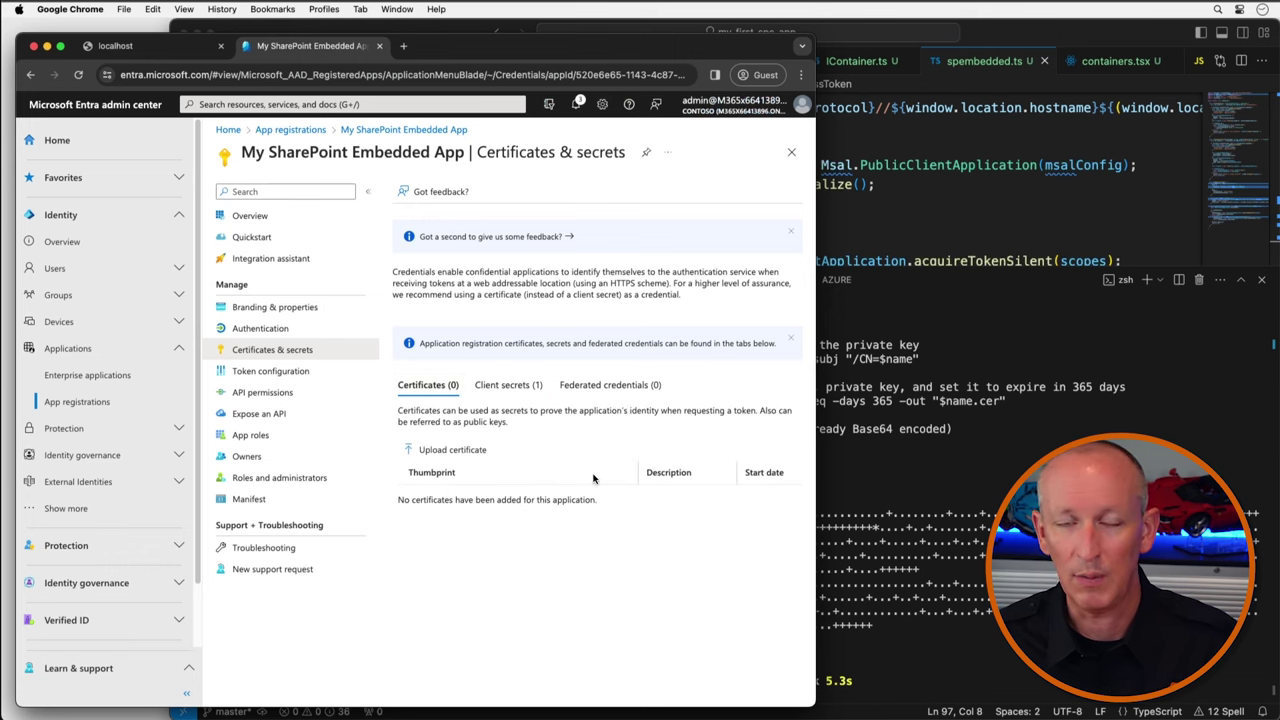
pyautogui.click(488, 450)
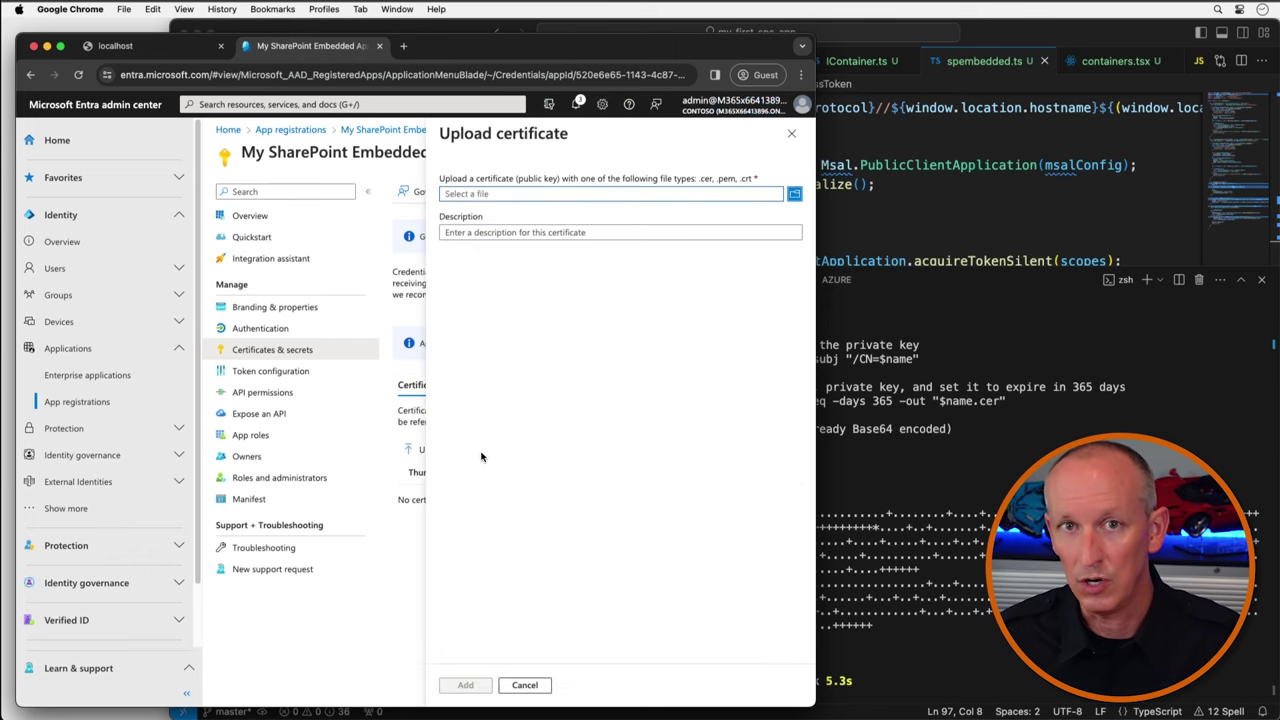
pyautogui.click(794, 193)
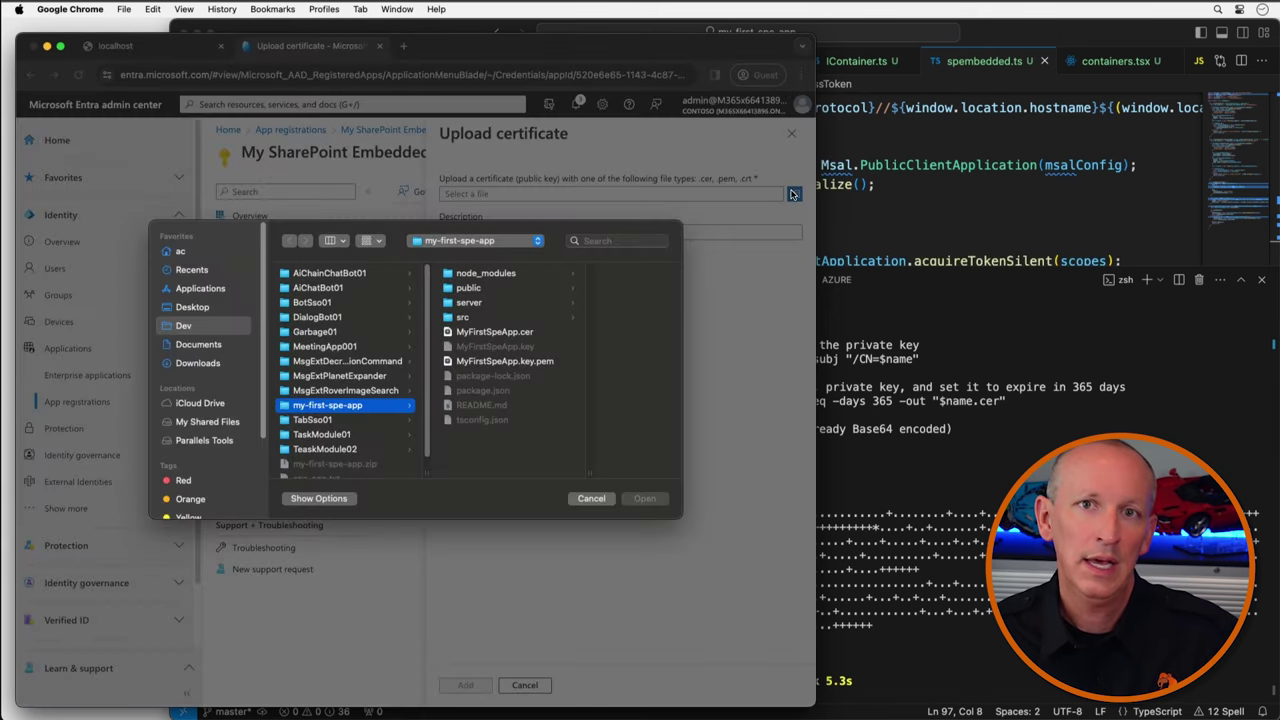
pyautogui.click(493, 332)
pyautogui.click(657, 500)
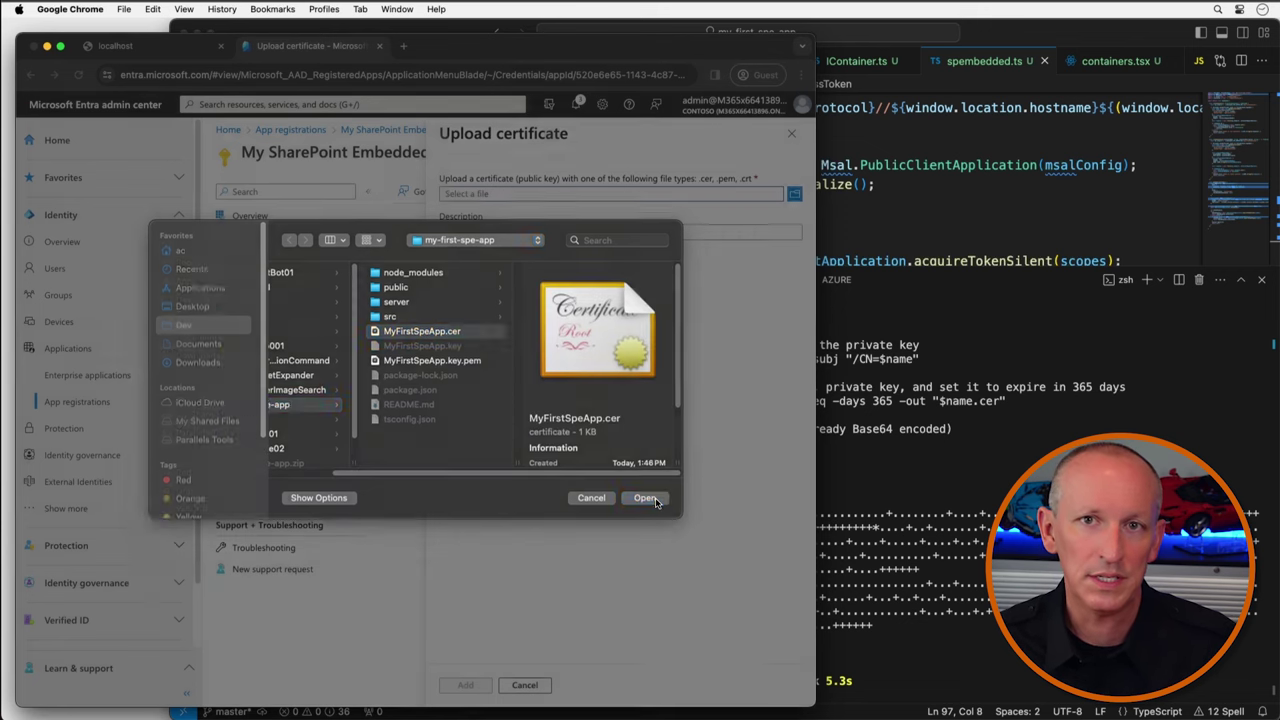
pyautogui.click(466, 685)
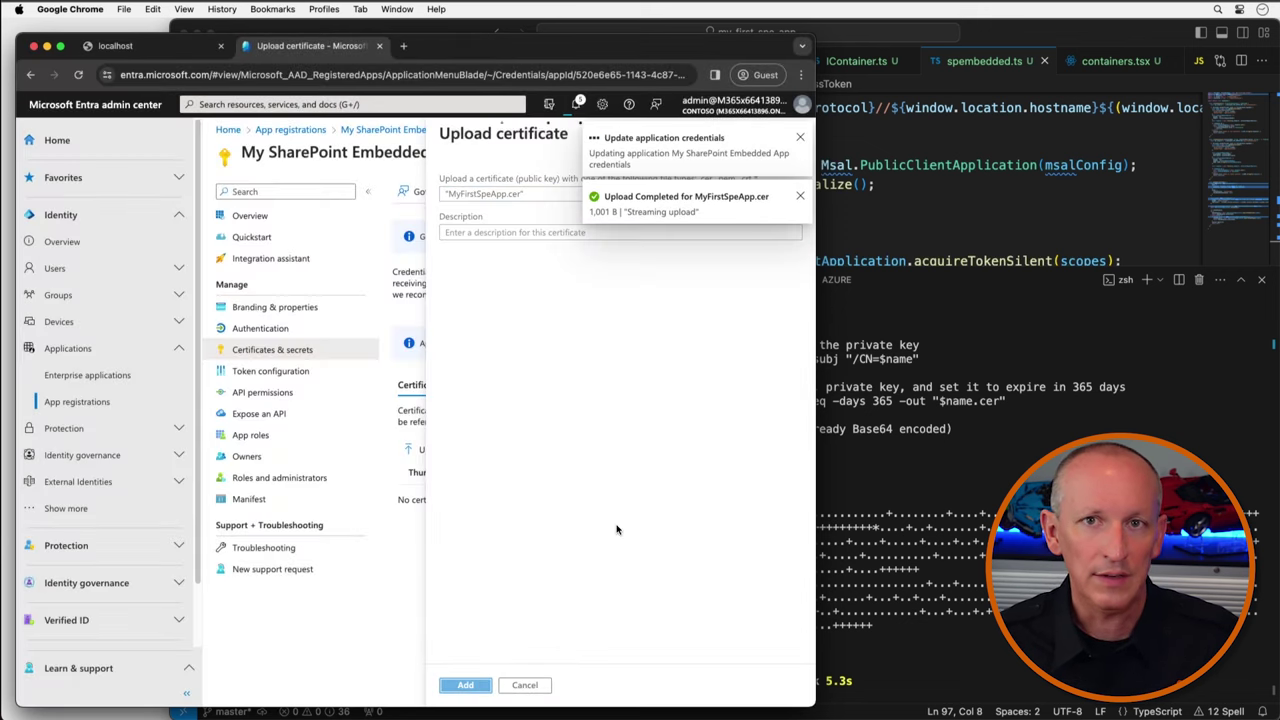
# Copy the new certificate's thumbprint and return to Visual Studio Code
pyautogui.doubleClick(574, 496)
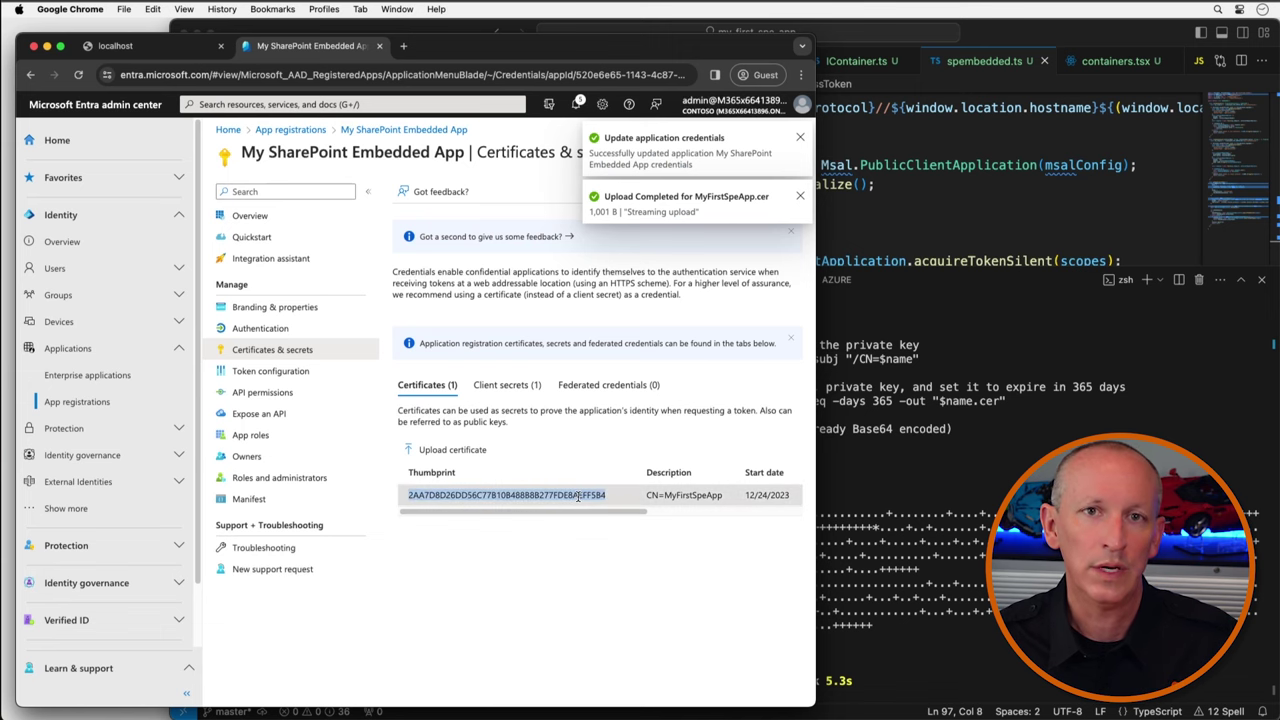
pyautogui.rightClick(572, 500)
pyautogui.click(591, 526)
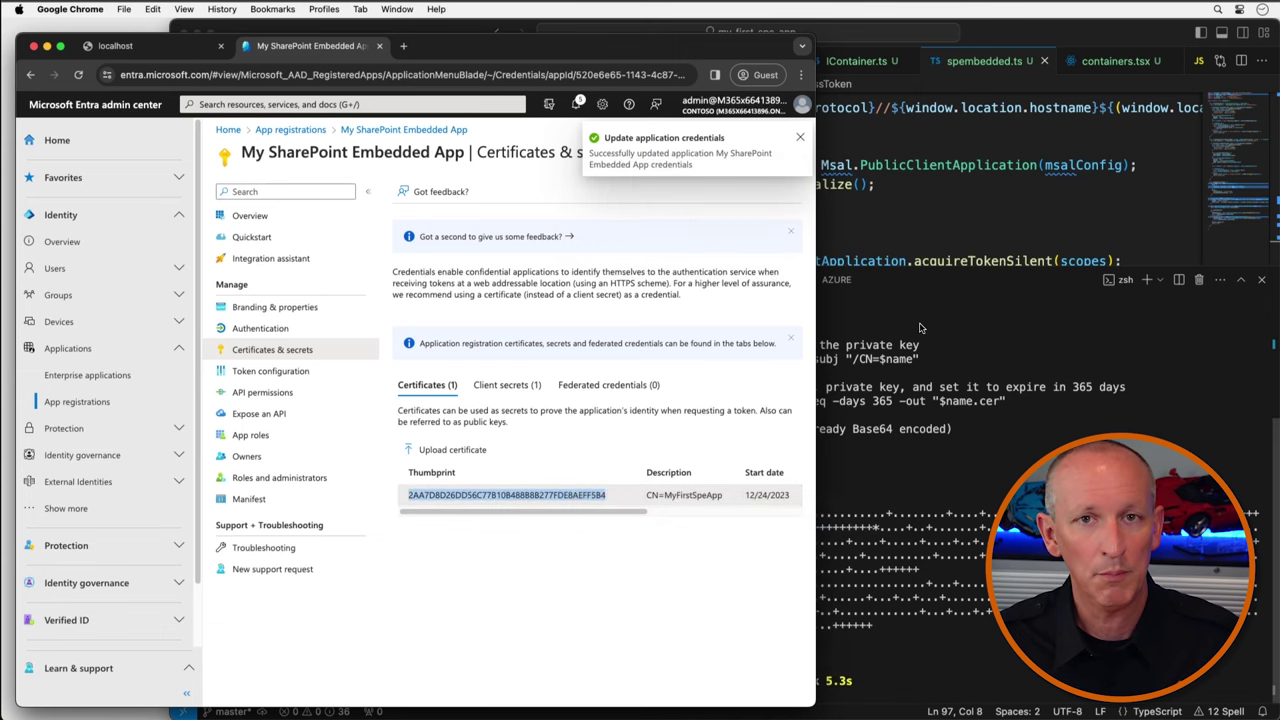
pyautogui.press('super+Tab')
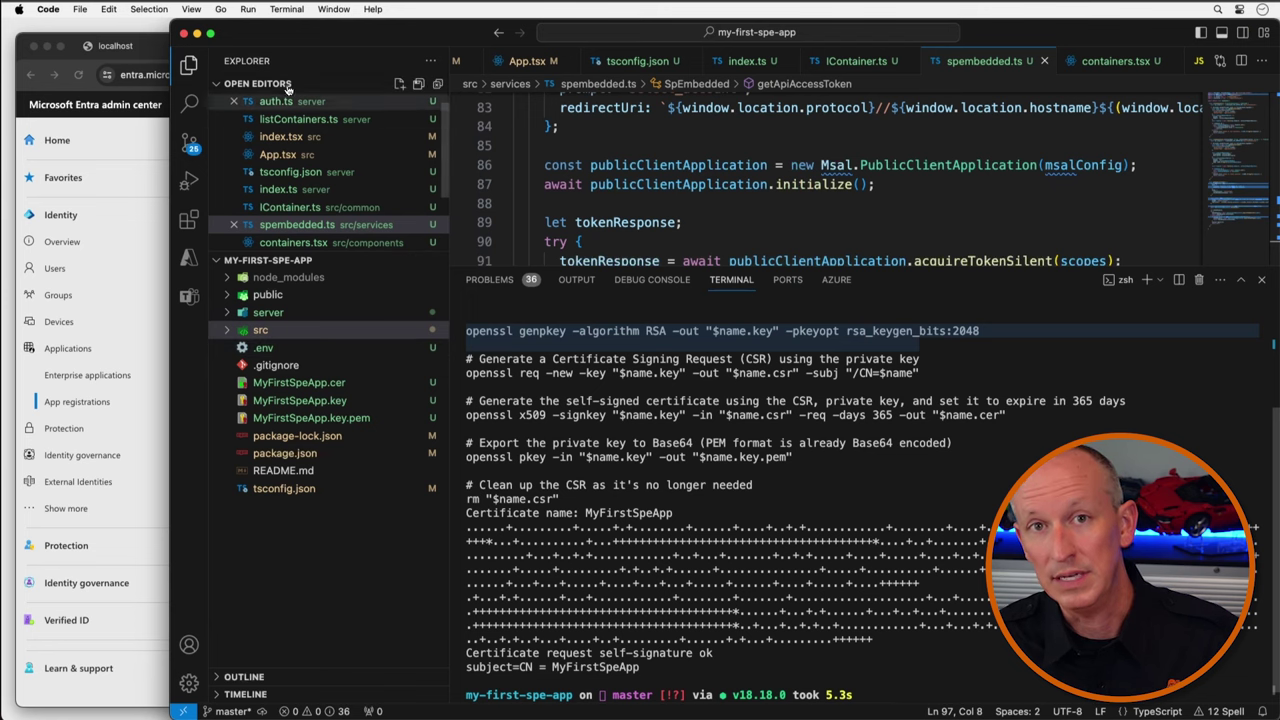
# In spe-app.txt, add a 'Cert Thumbprint:' line below ContainerTypeId with the pasted thumbprint
pyautogui.scroll(1, 341, 137)
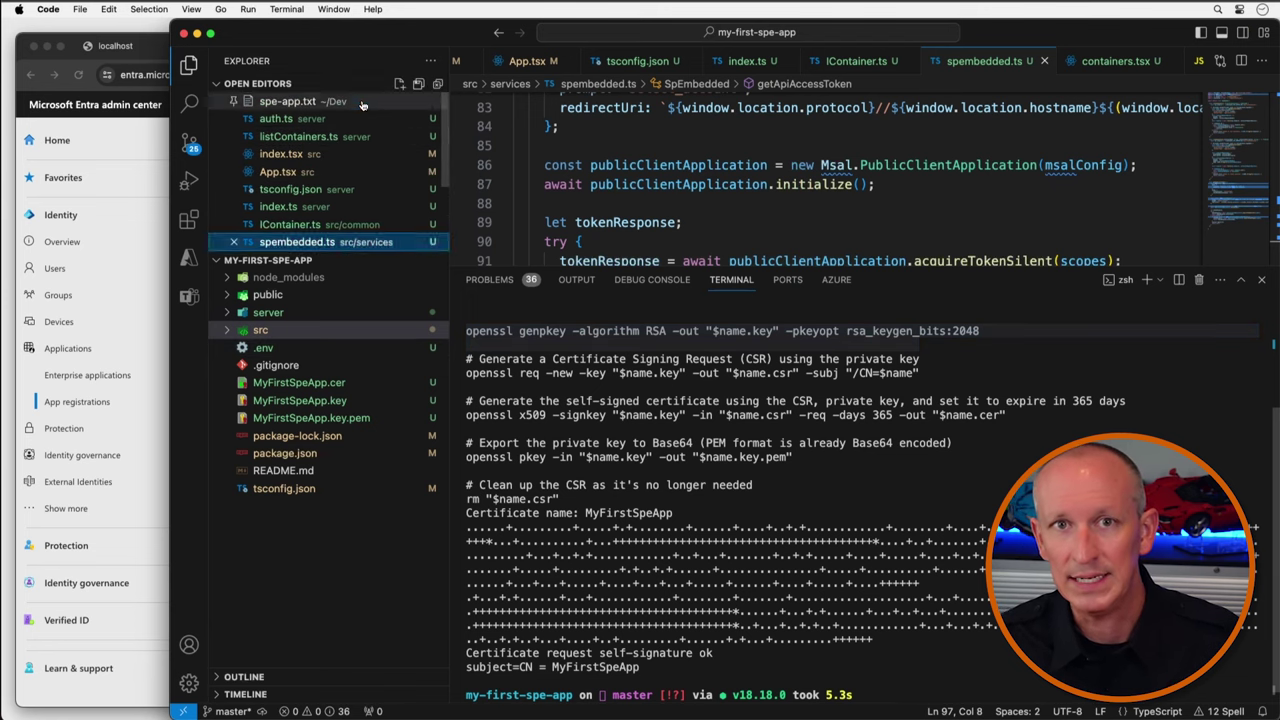
pyautogui.click(288, 101)
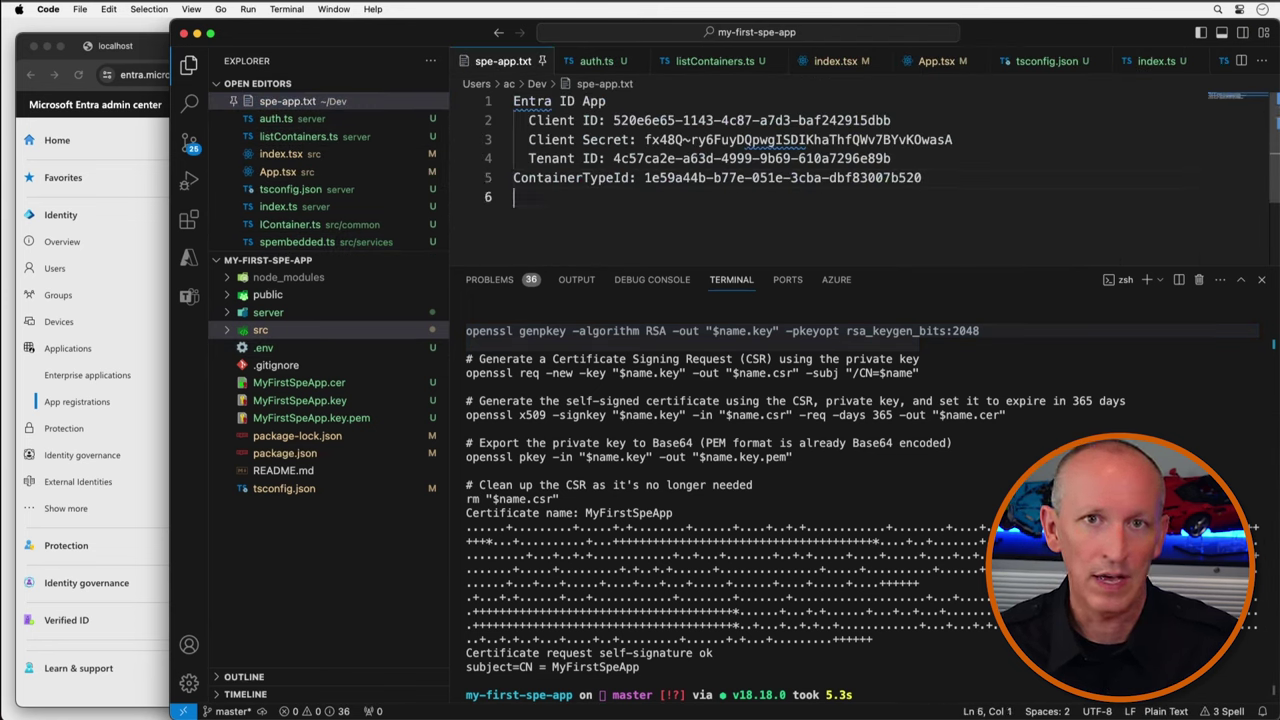
pyautogui.press('Return')
pyautogui.write('Cert Thumbprint:')
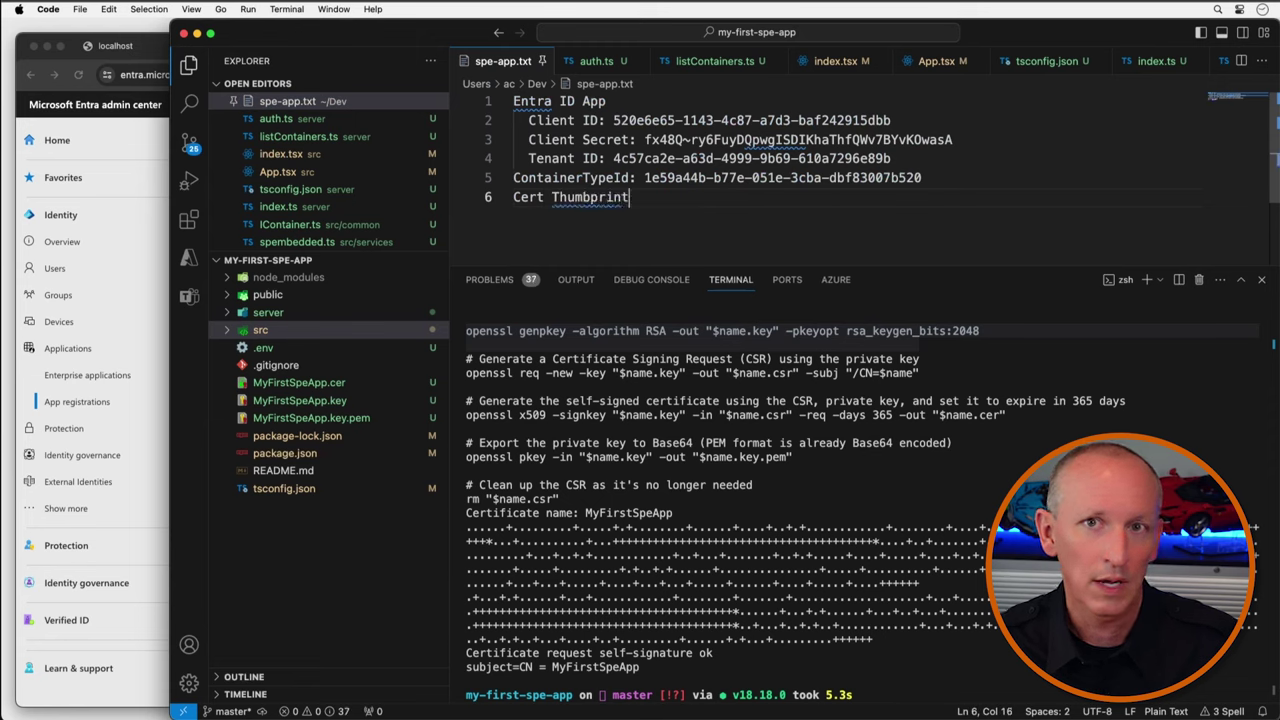
pyautogui.press('super+v')
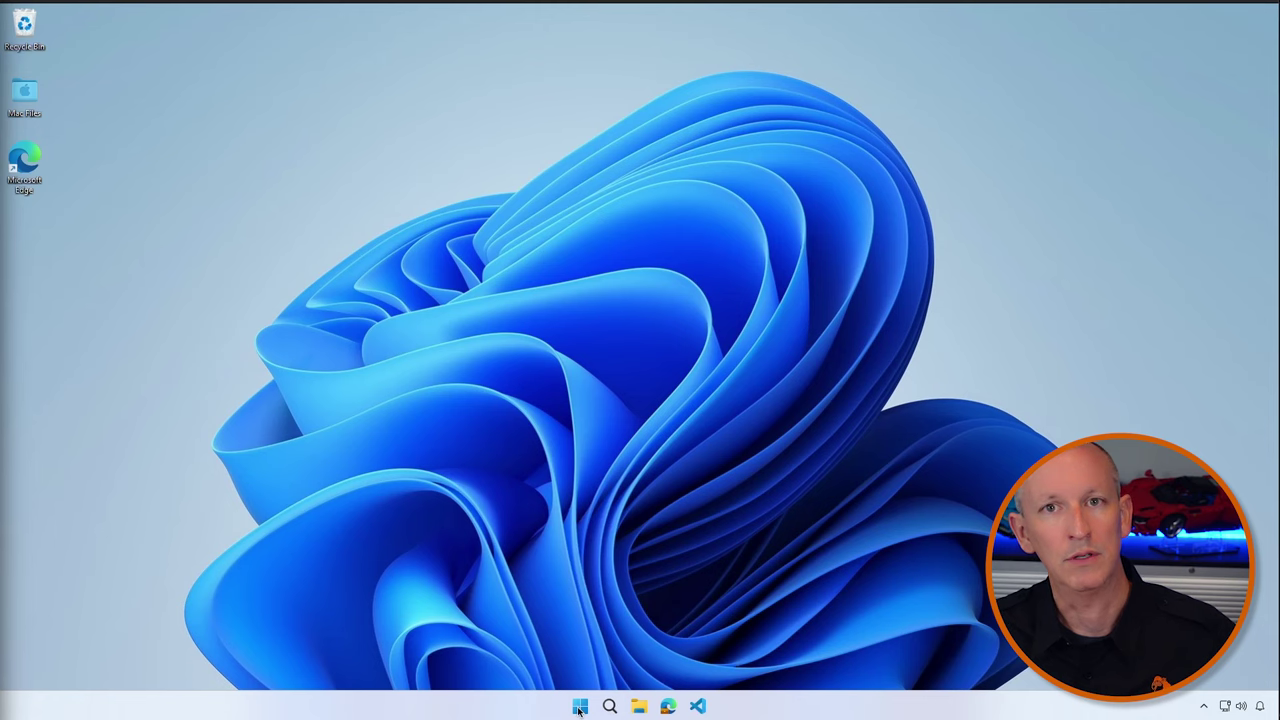
# Search Start for 'power' and run Windows PowerShell (x64) as administrator, approving elevation
pyautogui.click(579, 707)
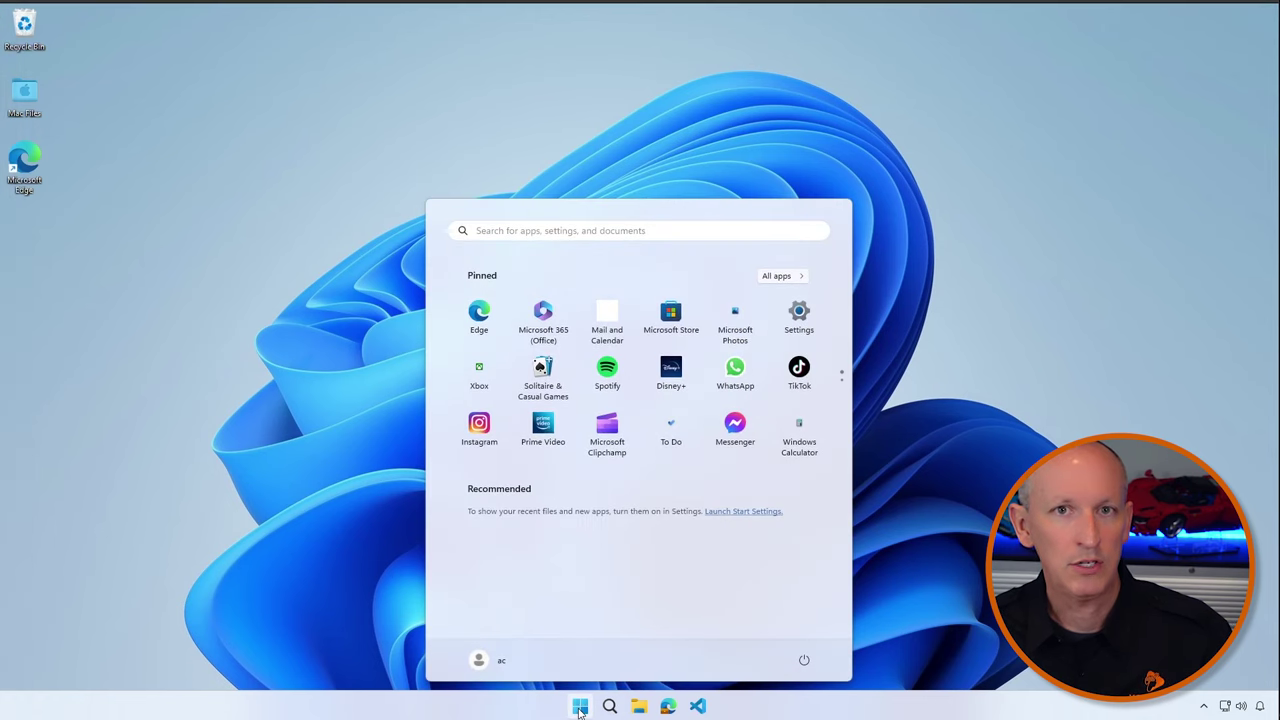
pyautogui.write('power')
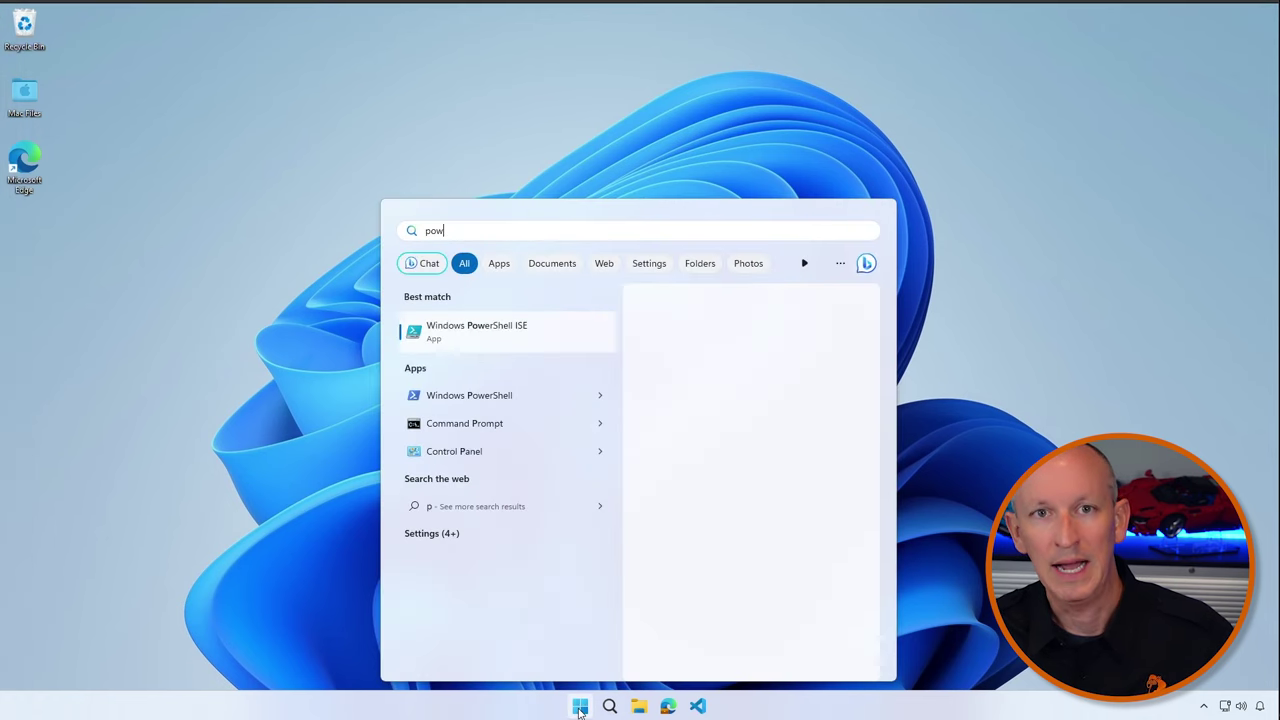
pyautogui.click(600, 536)
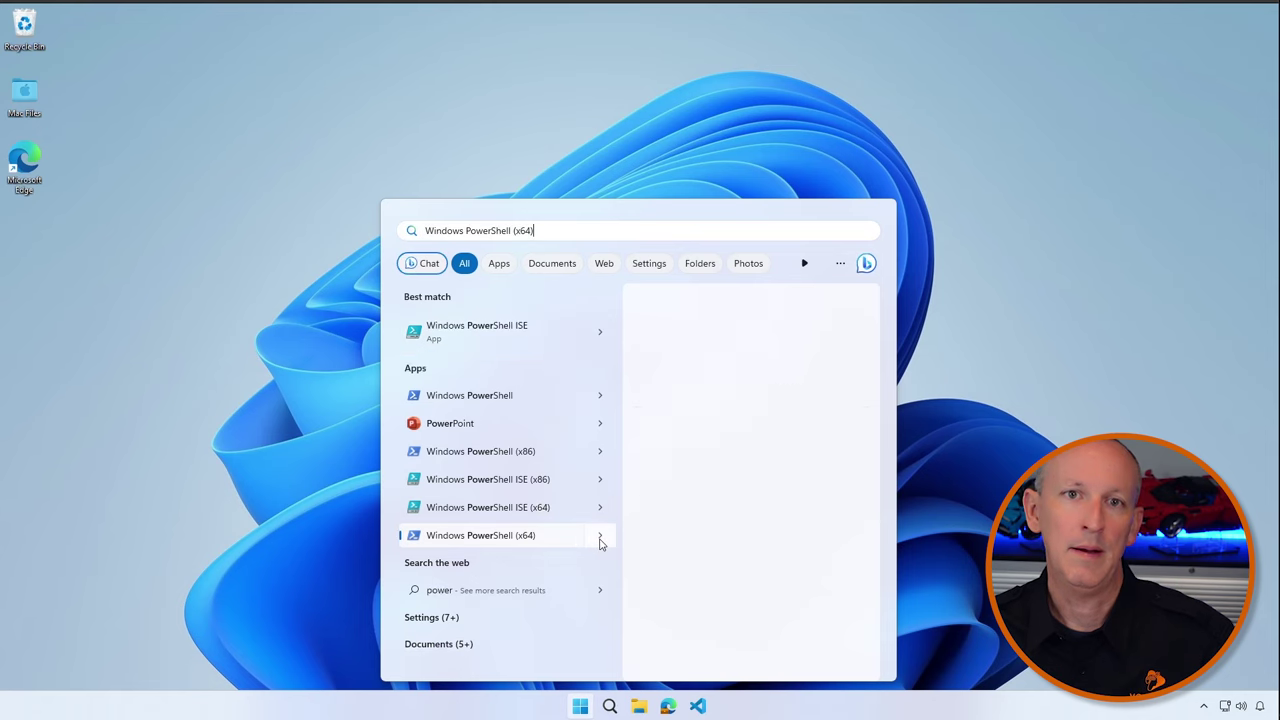
pyautogui.click(697, 448)
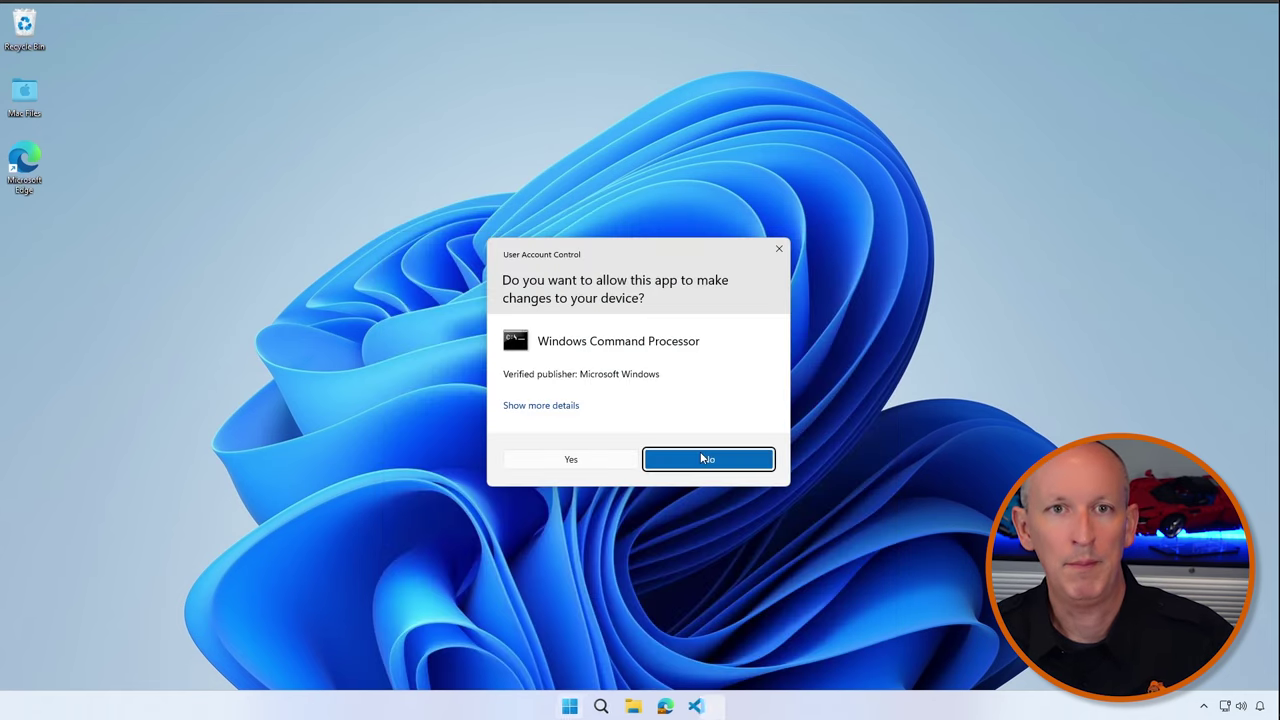
pyautogui.hotkey('alt', 'y')
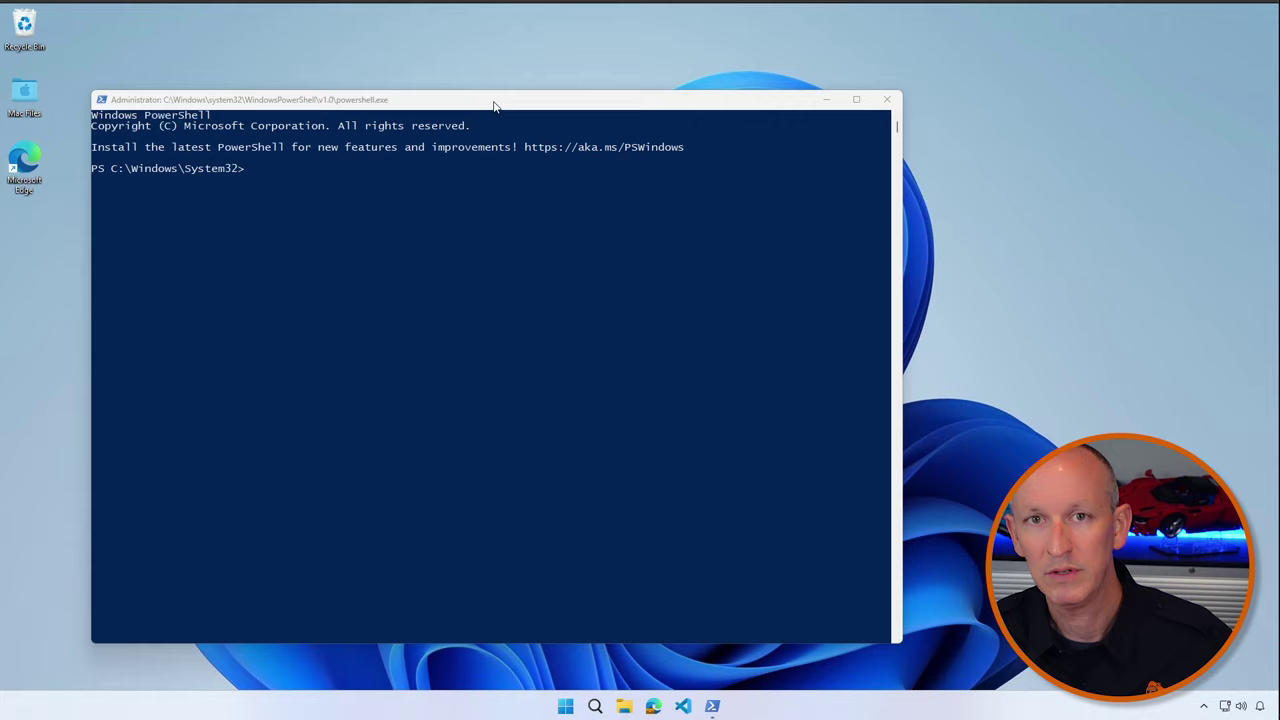
# Run Update-Module "Microsoft.Online.SharePoint.PowerShell" in the console
pyautogui.click(406, 254)
pyautogui.write('upgrade-mod')
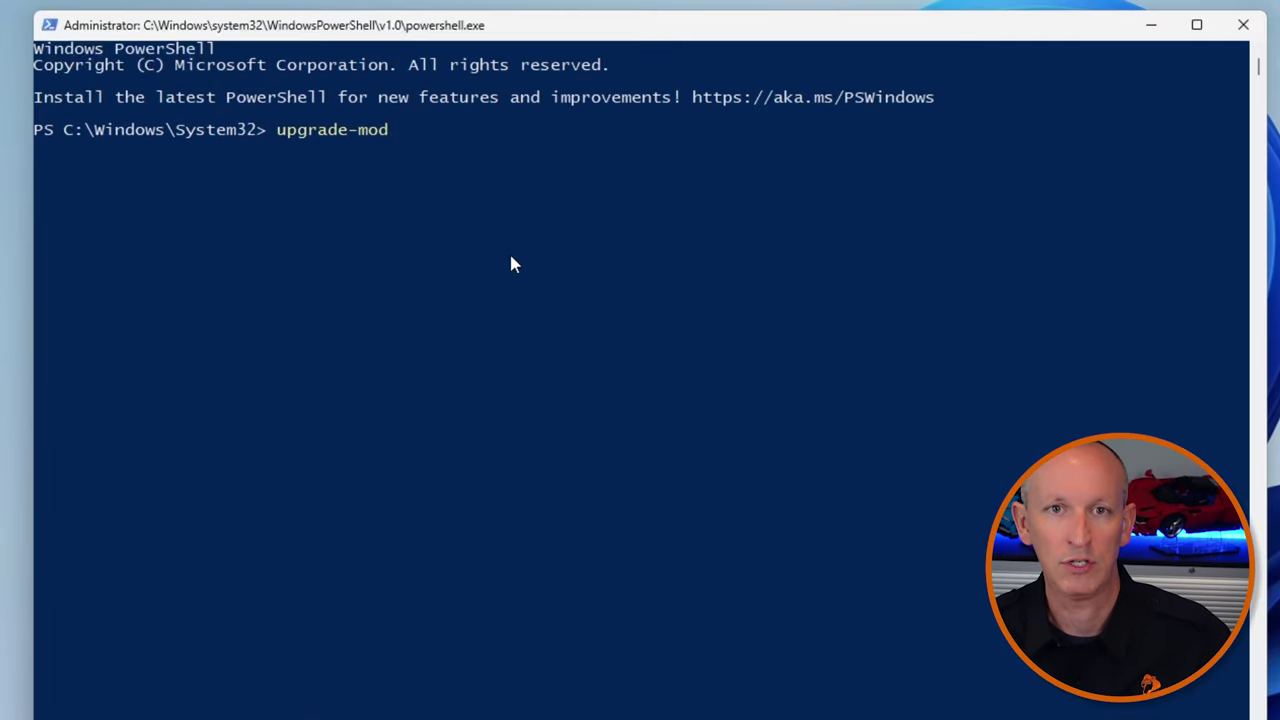
pyautogui.write('ule "')
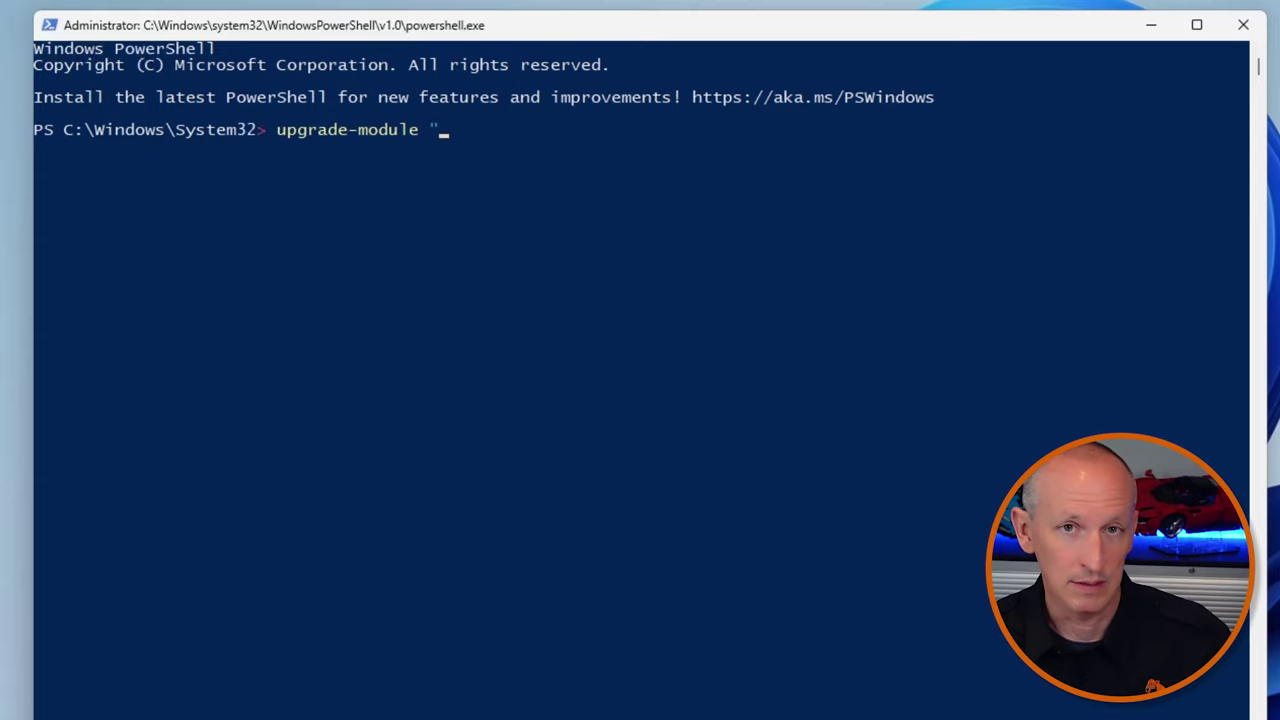
pyautogui.press('BackSpace')
pyautogui.press('BackSpace')
pyautogui.press('BackSpace')
pyautogui.press('BackSpace')
pyautogui.press('BackSpace')
pyautogui.press('BackSpace')
pyautogui.press('BackSpace')
pyautogui.press('BackSpace')
pyautogui.press('BackSpace')
pyautogui.press('BackSpace')
pyautogui.press('BackSpace')
pyautogui.press('BackSpace')
pyautogui.press('BackSpace')
pyautogui.press('BackSpace')
pyautogui.press('BackSpace')
pyautogui.press('BackSpace')
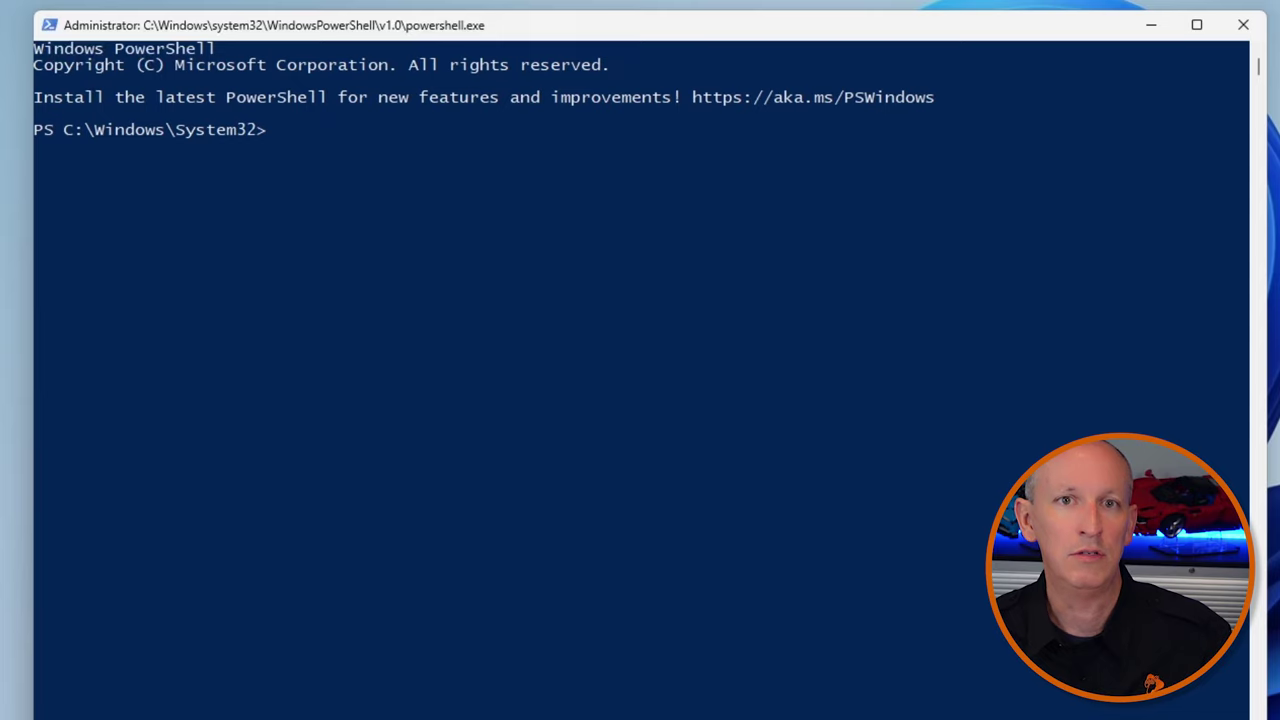
pyautogui.write('update-mod')
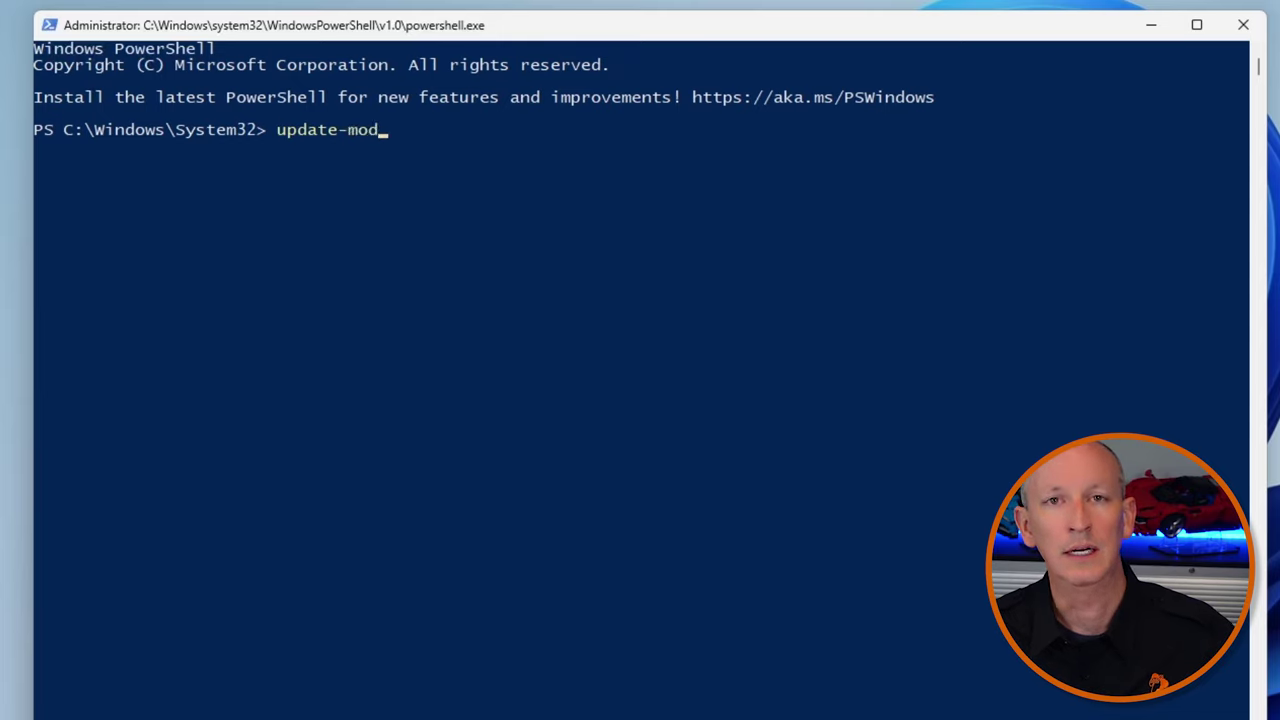
pyautogui.press('Tab')
pyautogui.write('"Microsoft.S')
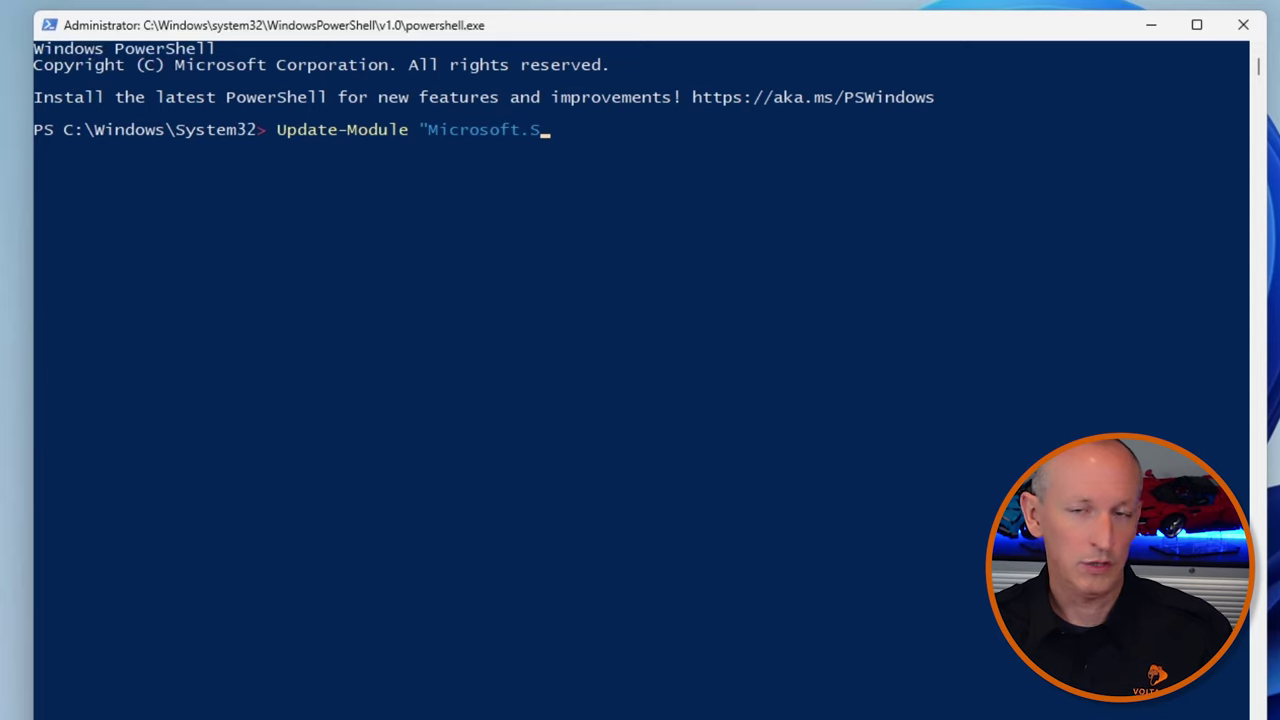
pyautogui.press('BackSpace')
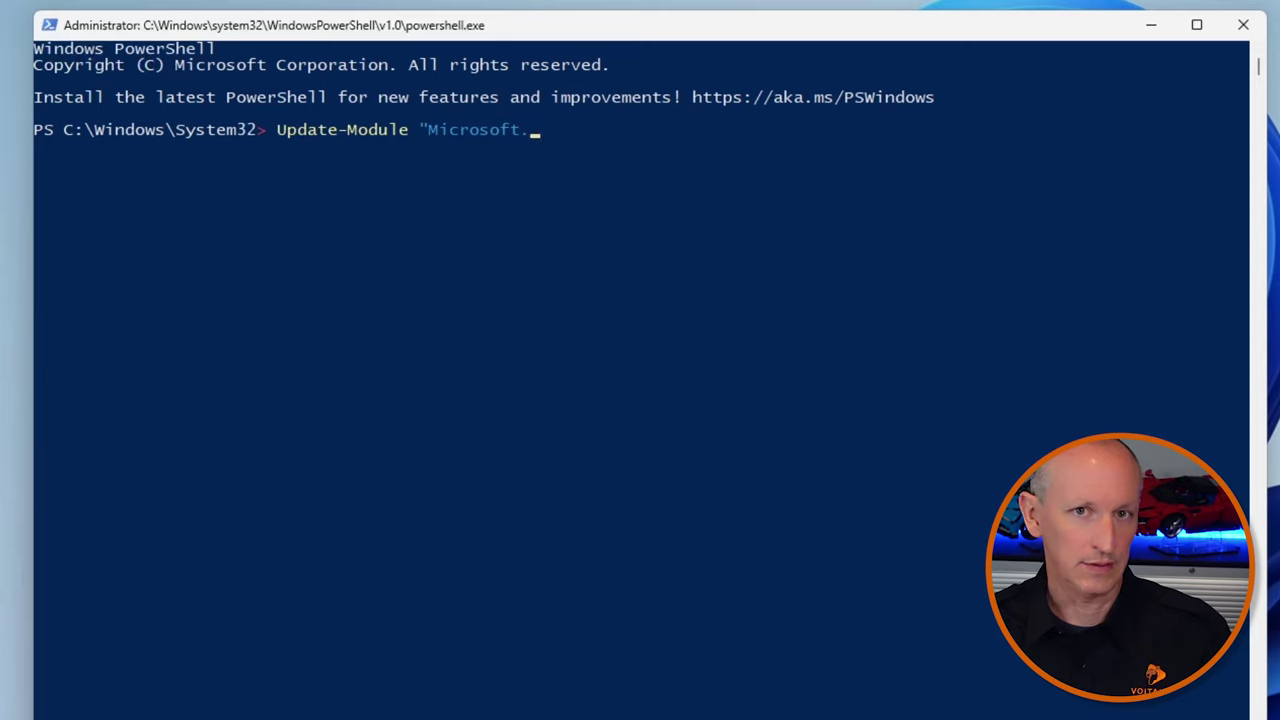
pyautogui.write('Online.SharePoint.Powe')
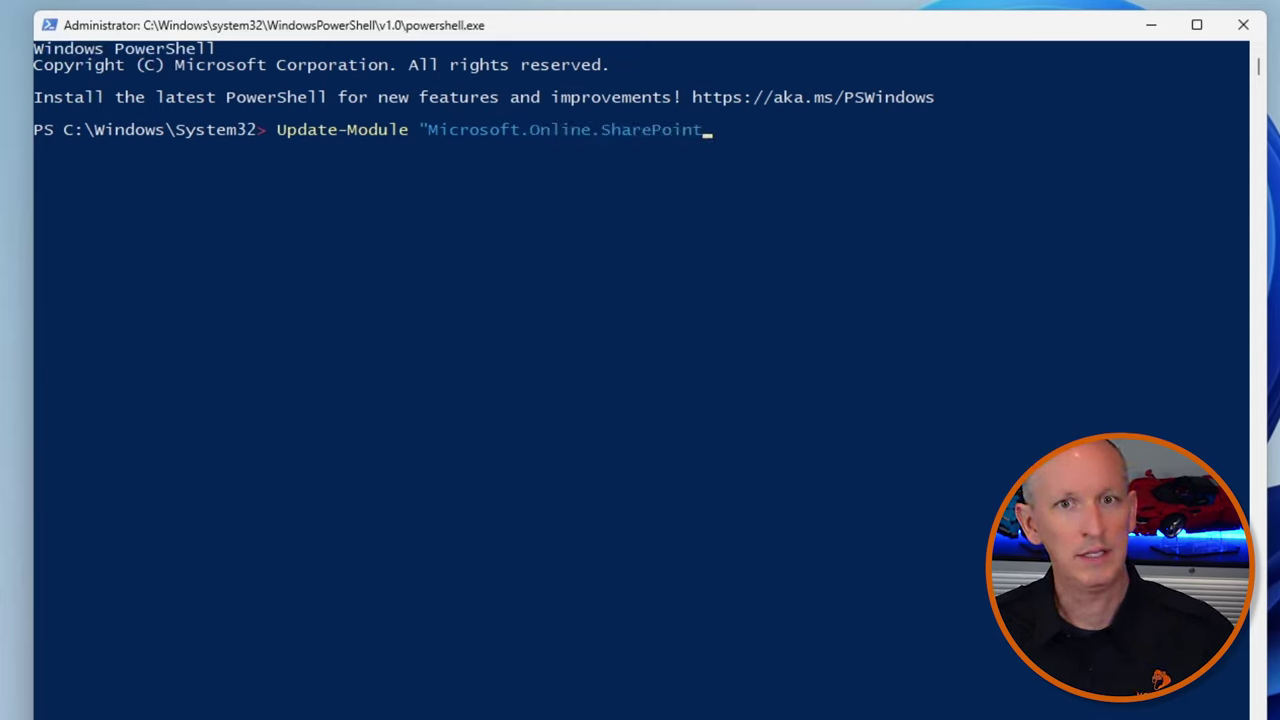
pyautogui.write('ll"')
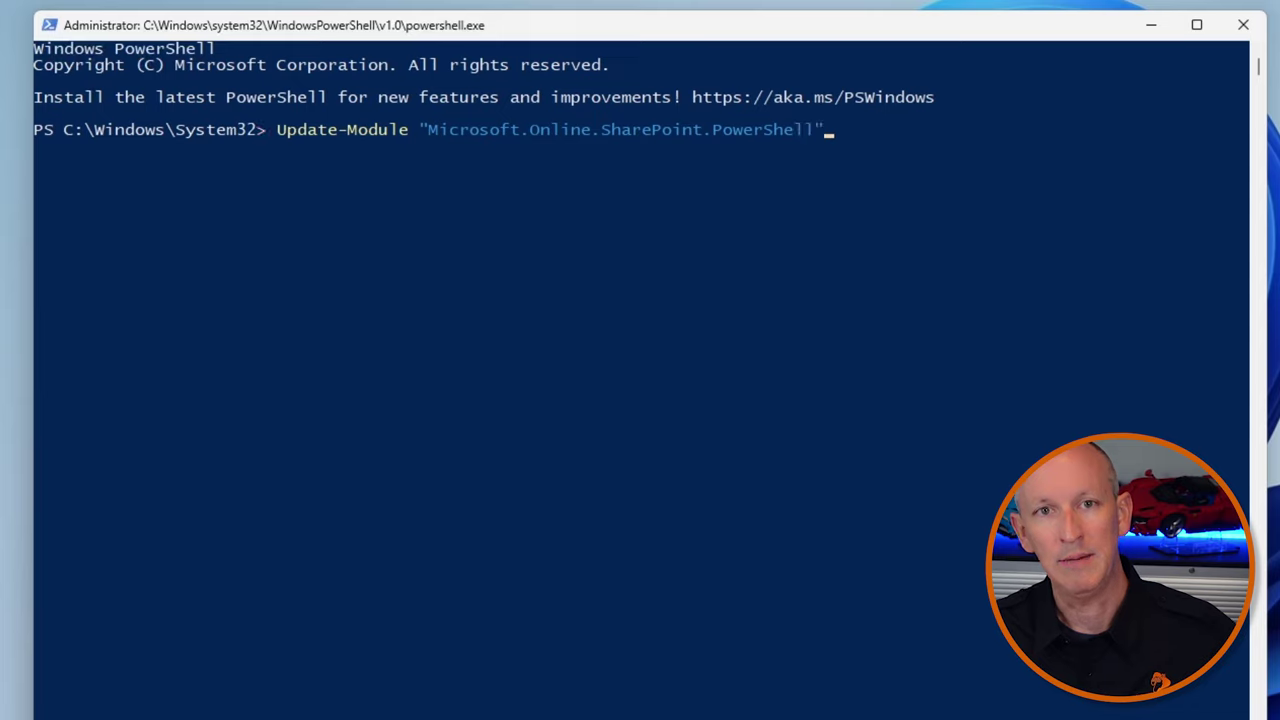
pyautogui.press('Return')
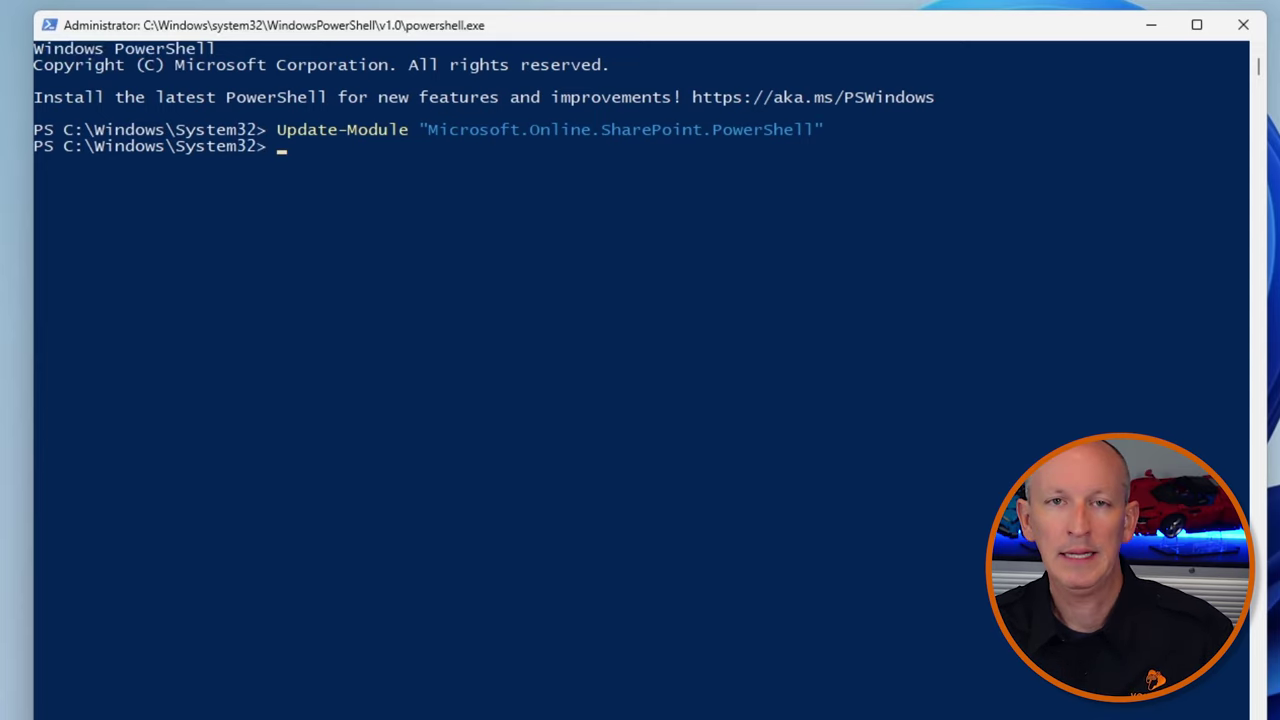
# Run Import-Module "Microsoft.Online.SharePoint.PowerShell"
pyautogui.click(530, 186)
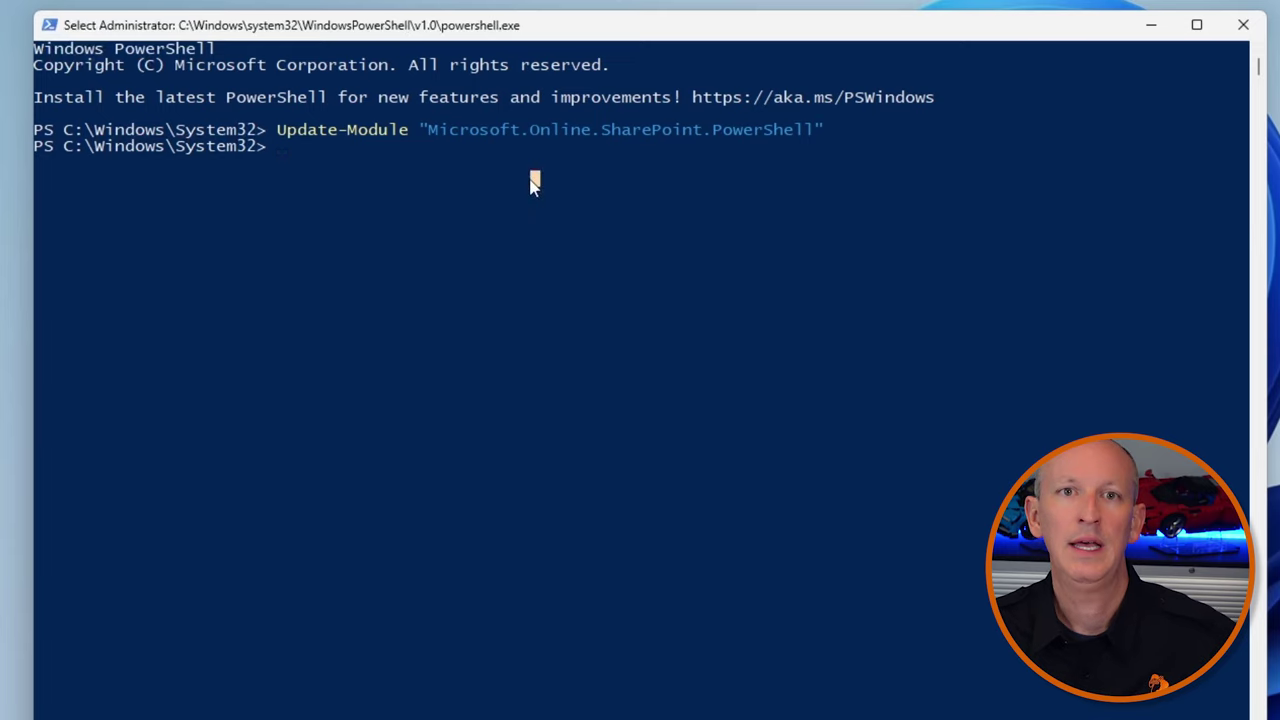
pyautogui.write('Import-')
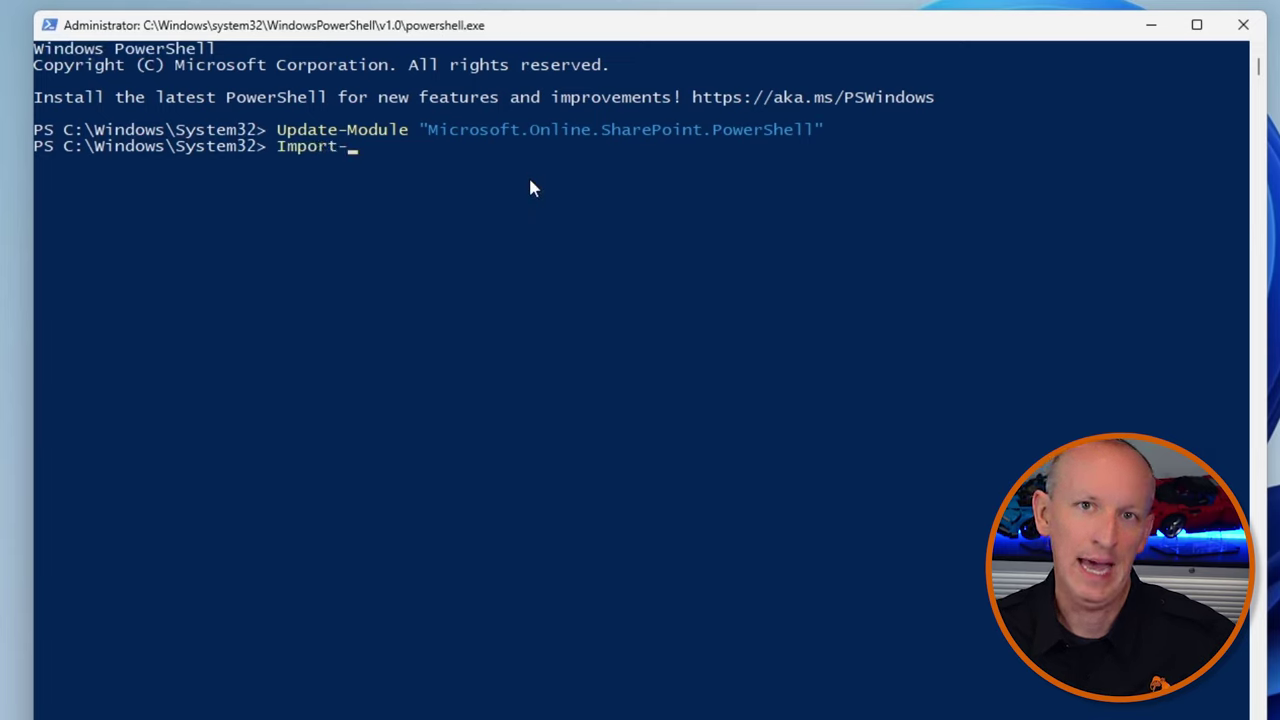
pyautogui.write('Module "Microsoft.Onl')
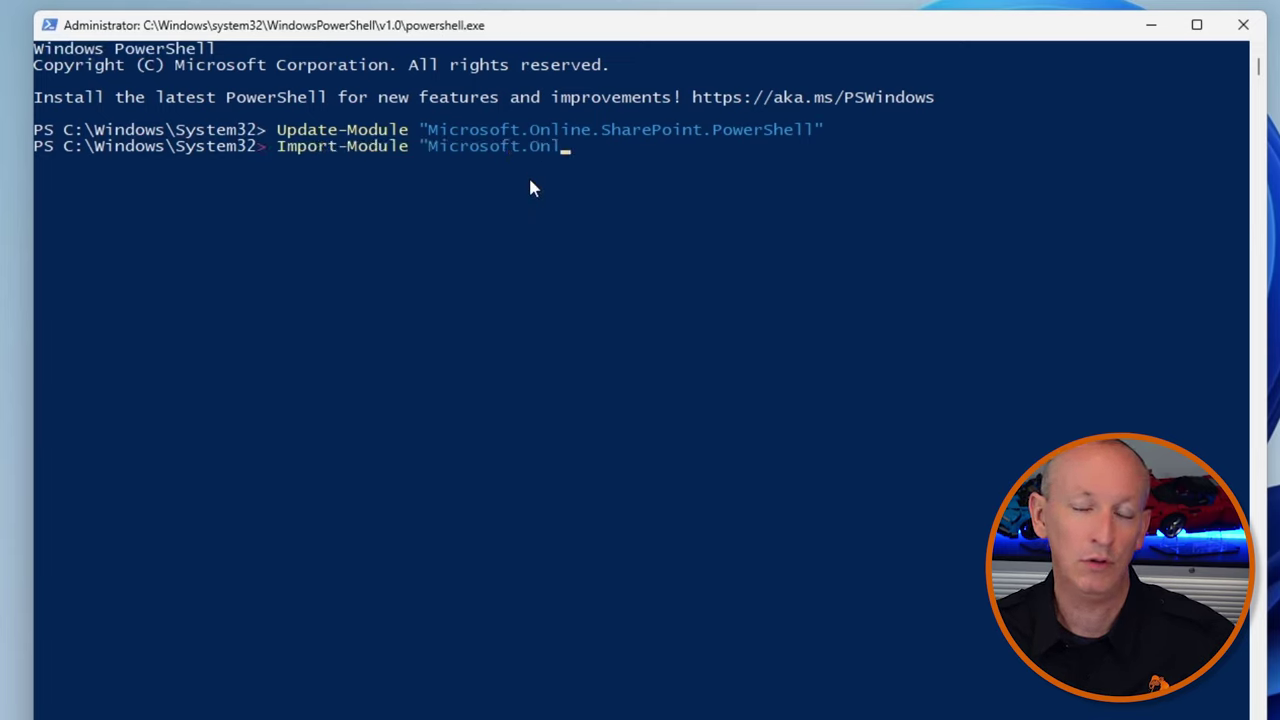
pyautogui.write('ine.SharePoint.PowerShell"')
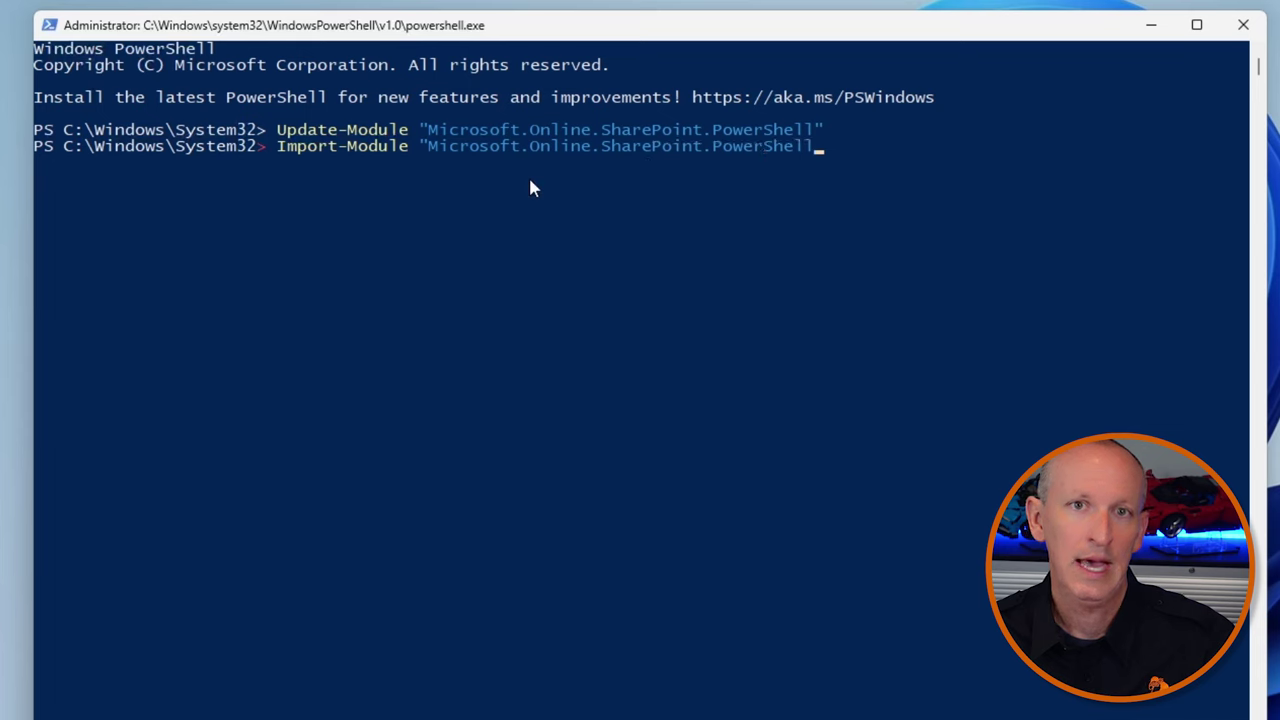
pyautogui.press('Return')
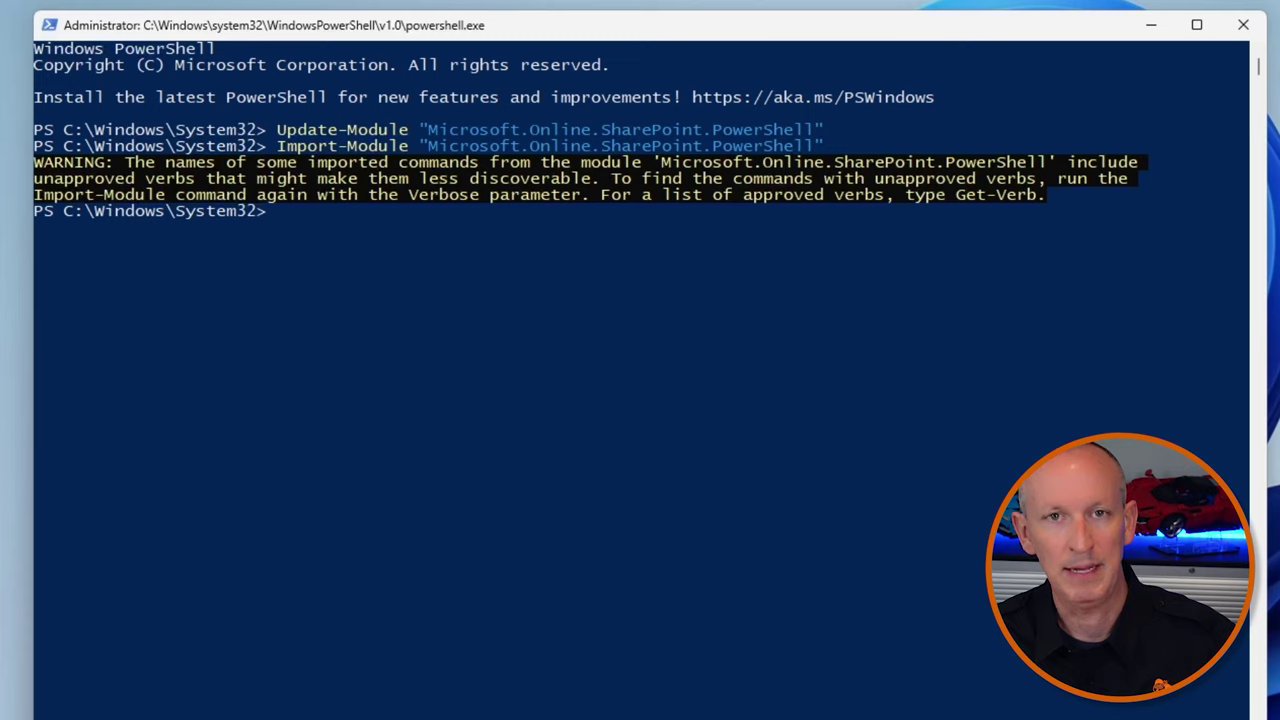
# Run Connect-SPOService with the tenant admin URL and sign in with the admin account and password
pyautogui.write('Connect-SPOSer')
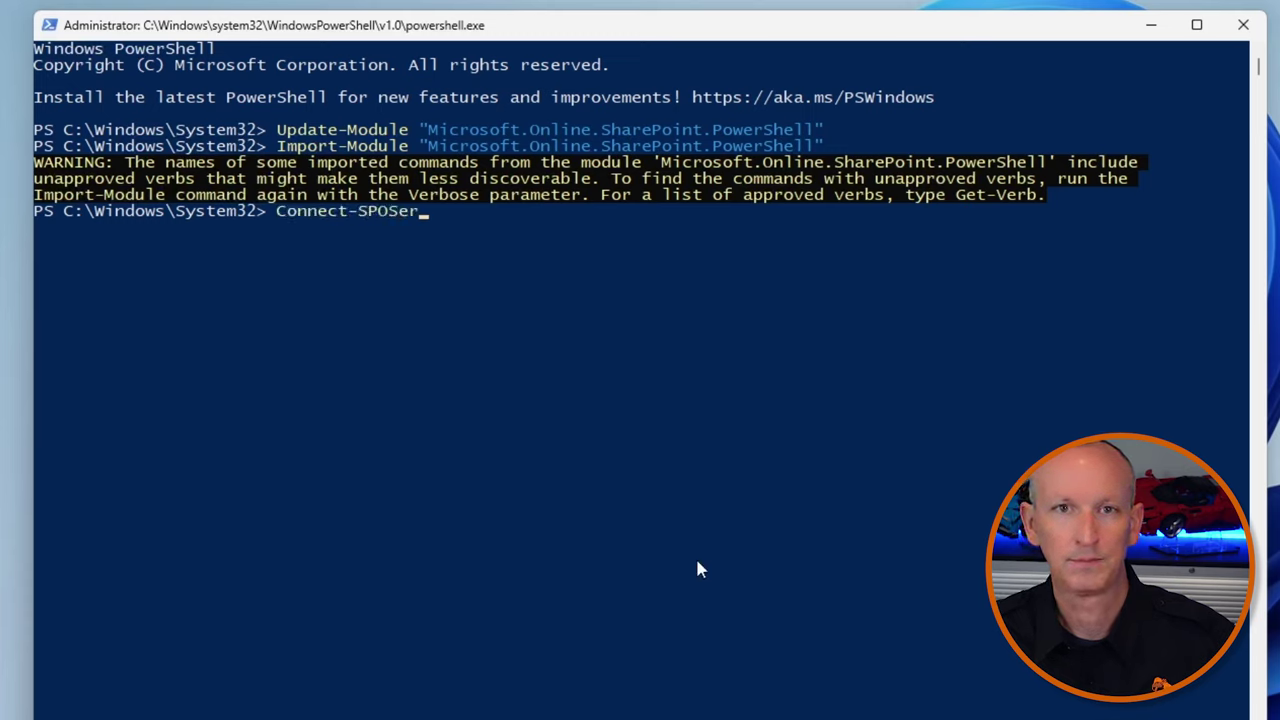
pyautogui.write('vice -url "')
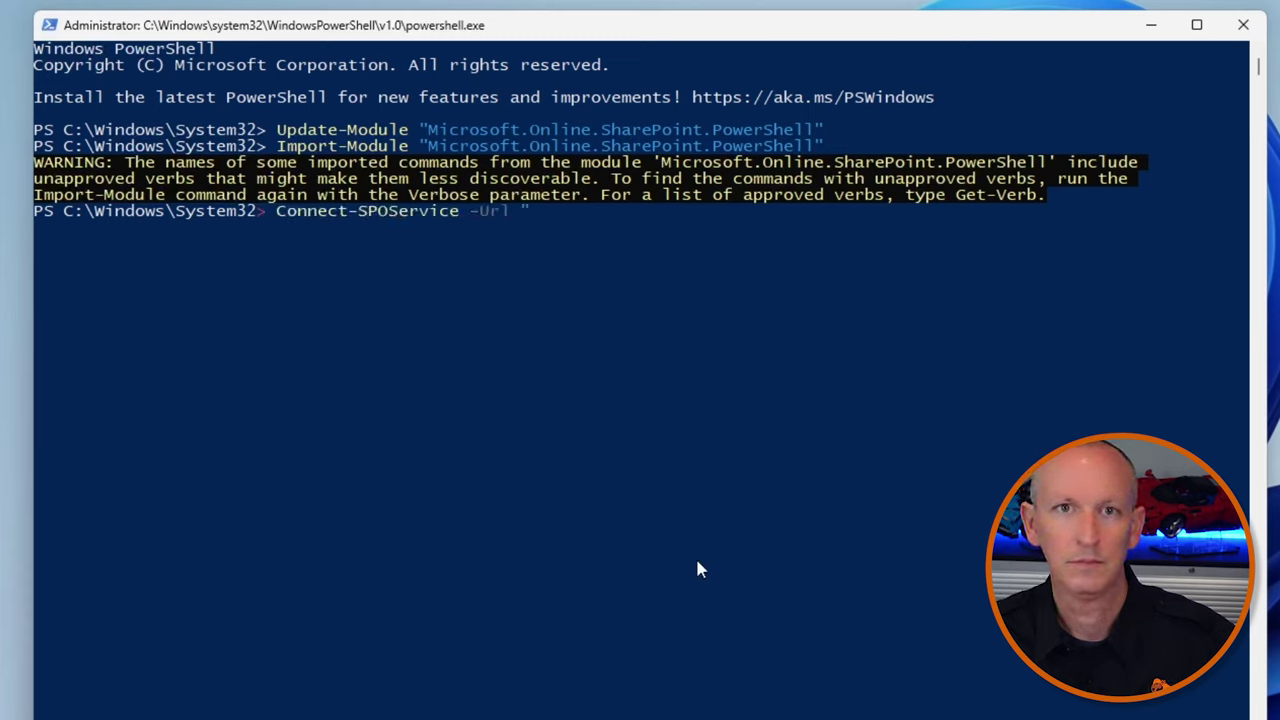
pyautogui.write('https://M365x66413896-admin')
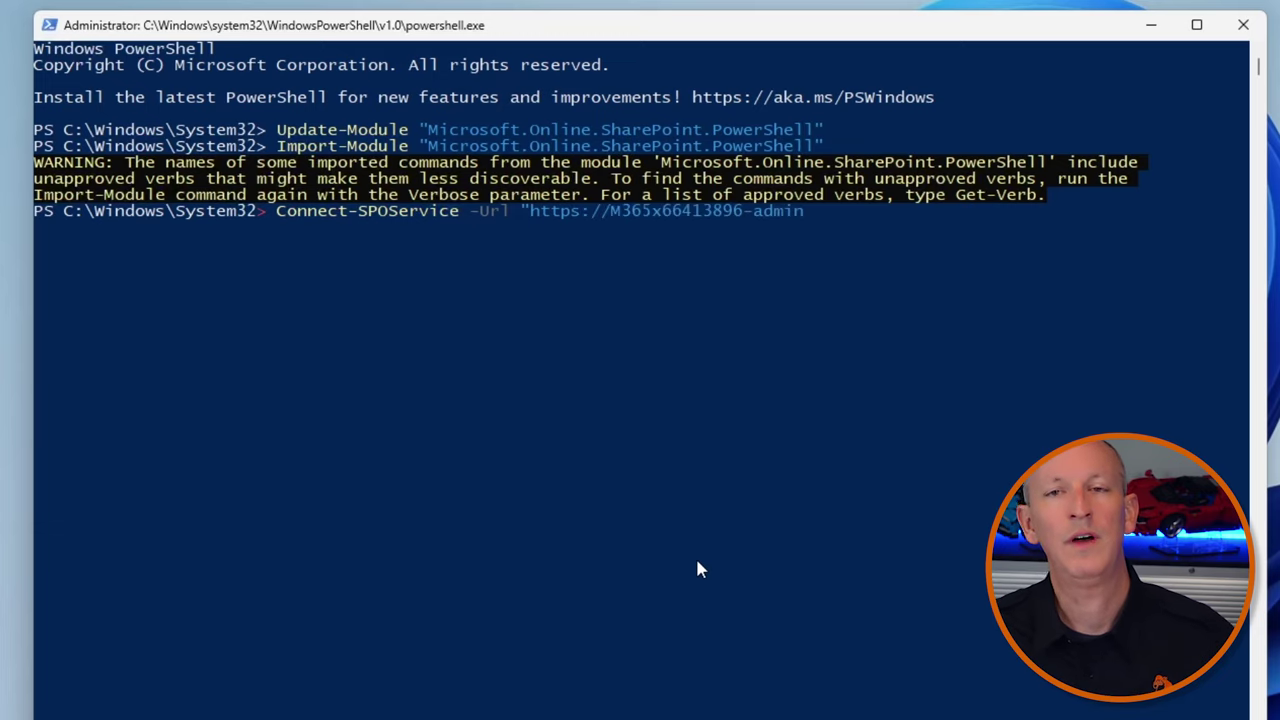
pyautogui.write('.sharepoint.com"')
pyautogui.press('Return')
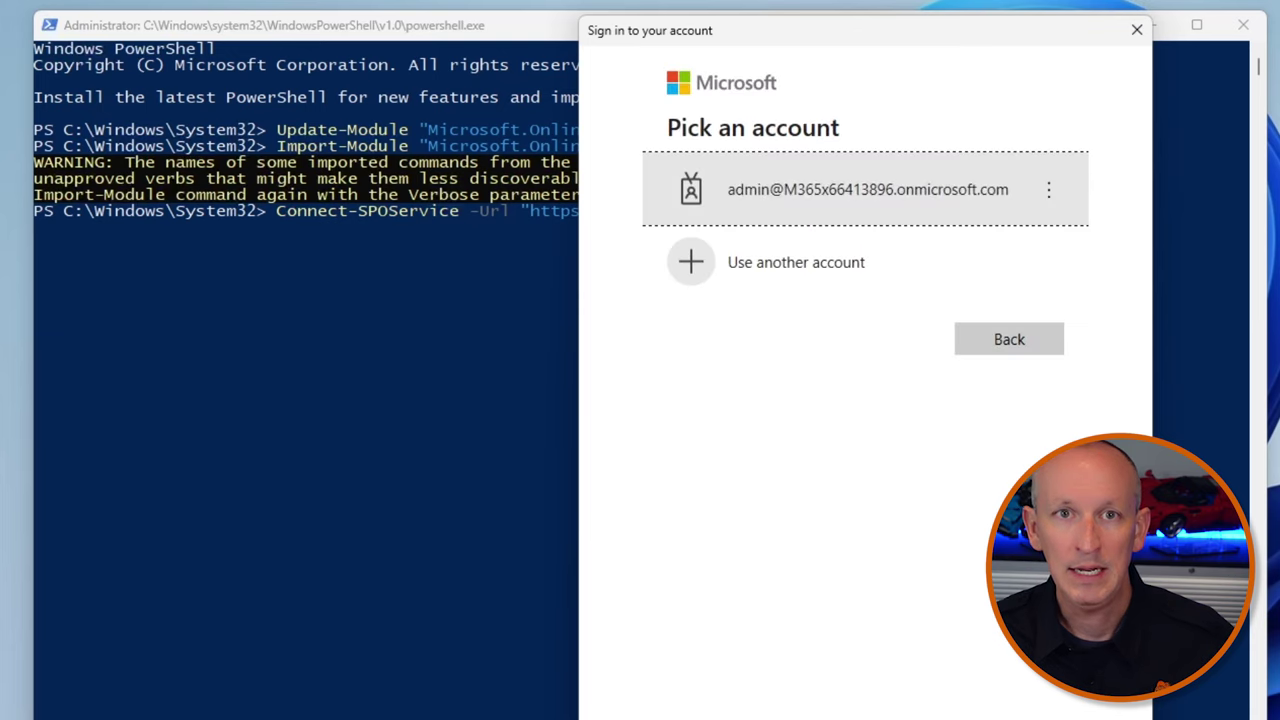
pyautogui.click(894, 190)
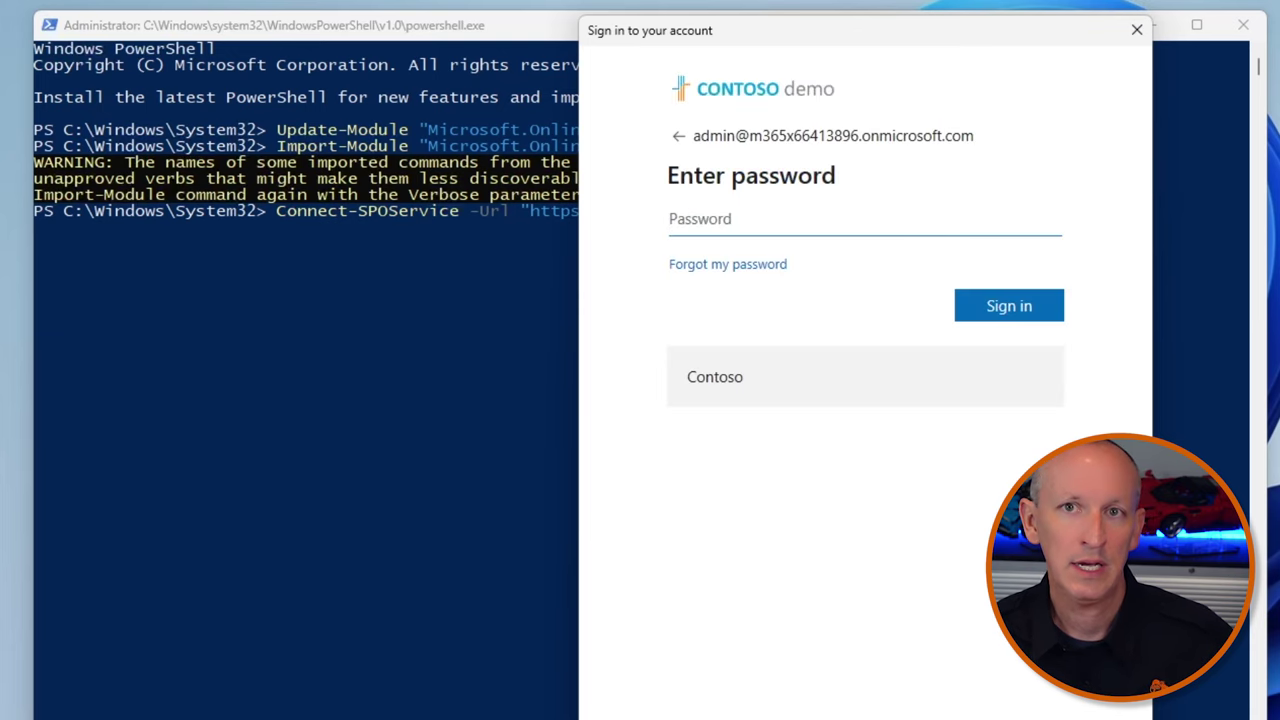
pyautogui.hotkey('ctrl', 'v')
pyautogui.press('Return')
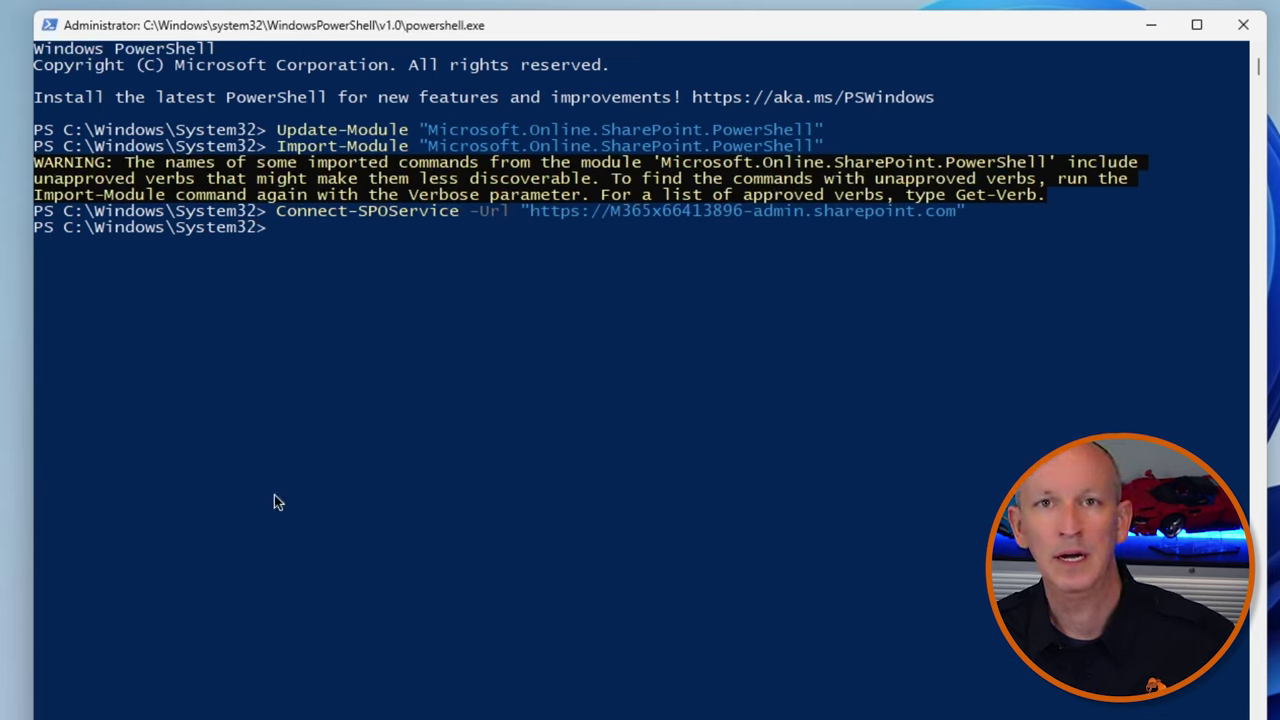
# Run New-SPOContainerType -TrialContainerType named MyFirstSpeContainerType with the app's client ID, confirming y
pyautogui.write('New-')
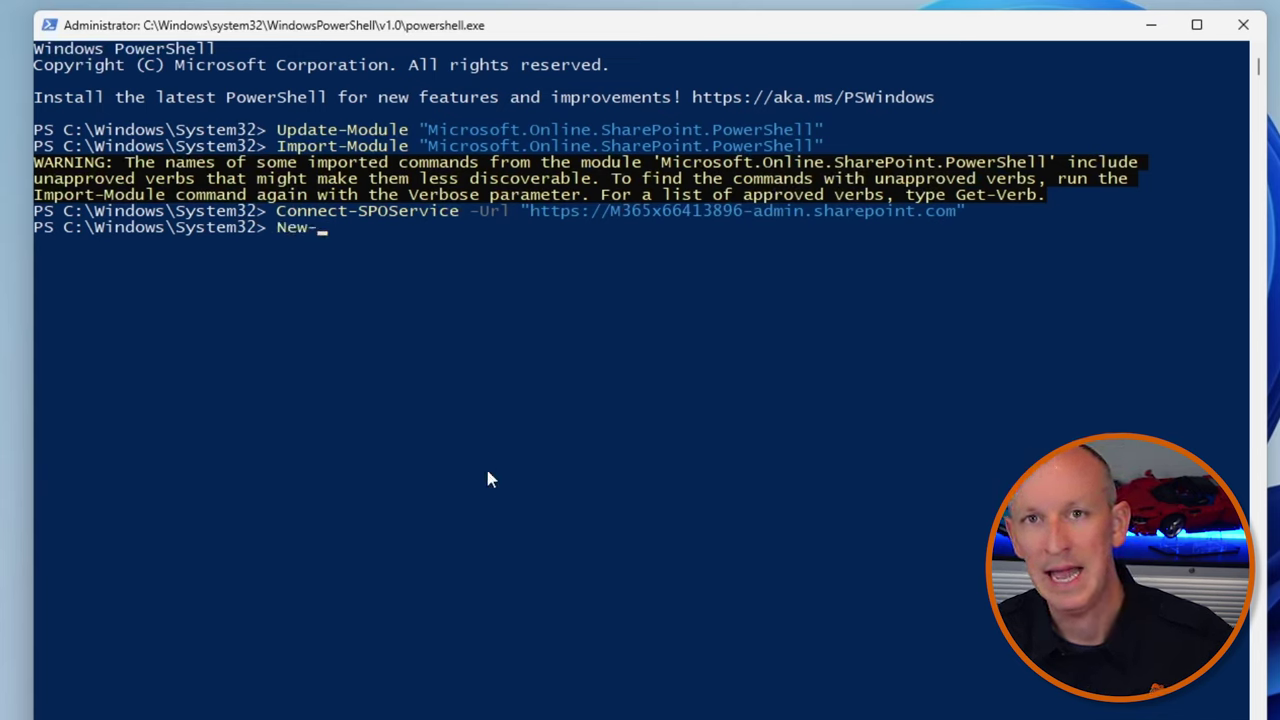
pyautogui.write('SPOContainerType -TrialCon')
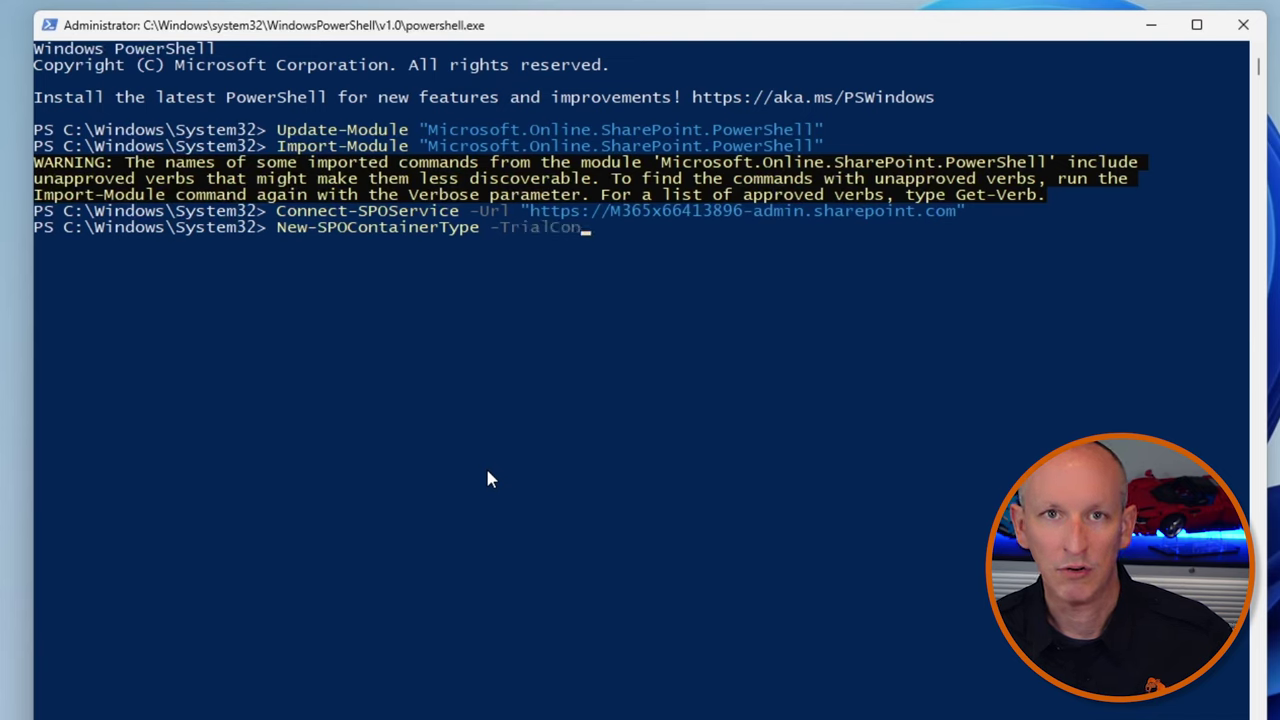
pyautogui.write('tainerType -Co ntain')
pyautogui.press('BackSpace')
pyautogui.press('BackSpace')
pyautogui.press('BackSpace')
pyautogui.press('BackSpace')
pyautogui.press('BackSpace')
pyautogui.press('BackSpace')
pyautogui.press('BackSpace')
pyautogui.press('BackSpace')
pyautogui.press('BackSpace')
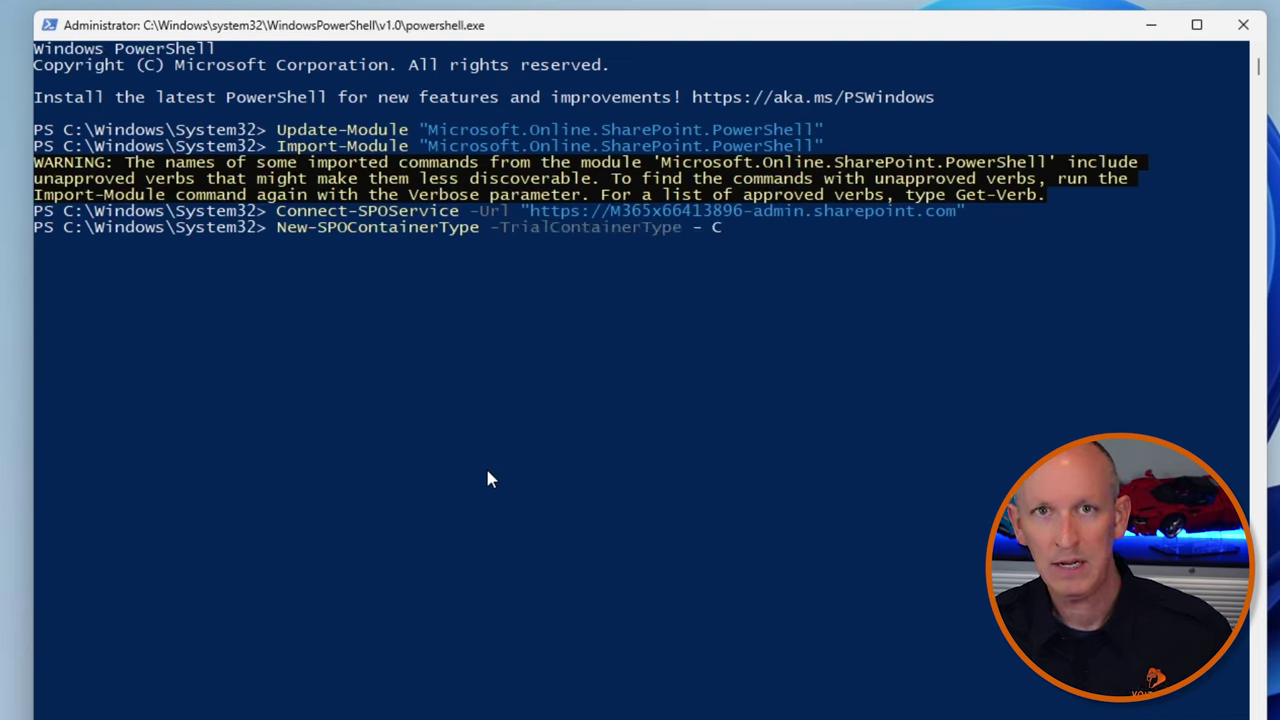
pyautogui.write('-ContainerTypeName "MyFirst')
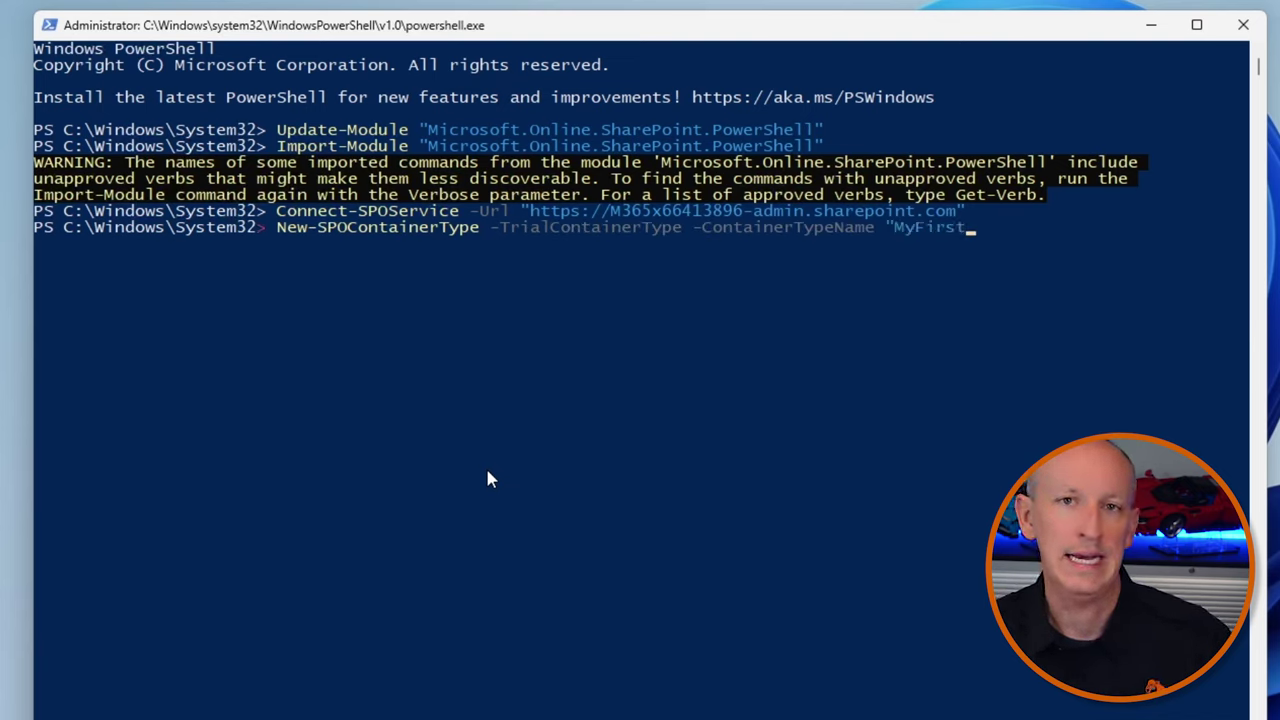
pyautogui.write('SpeContainerType" -OwningApplicationId "')
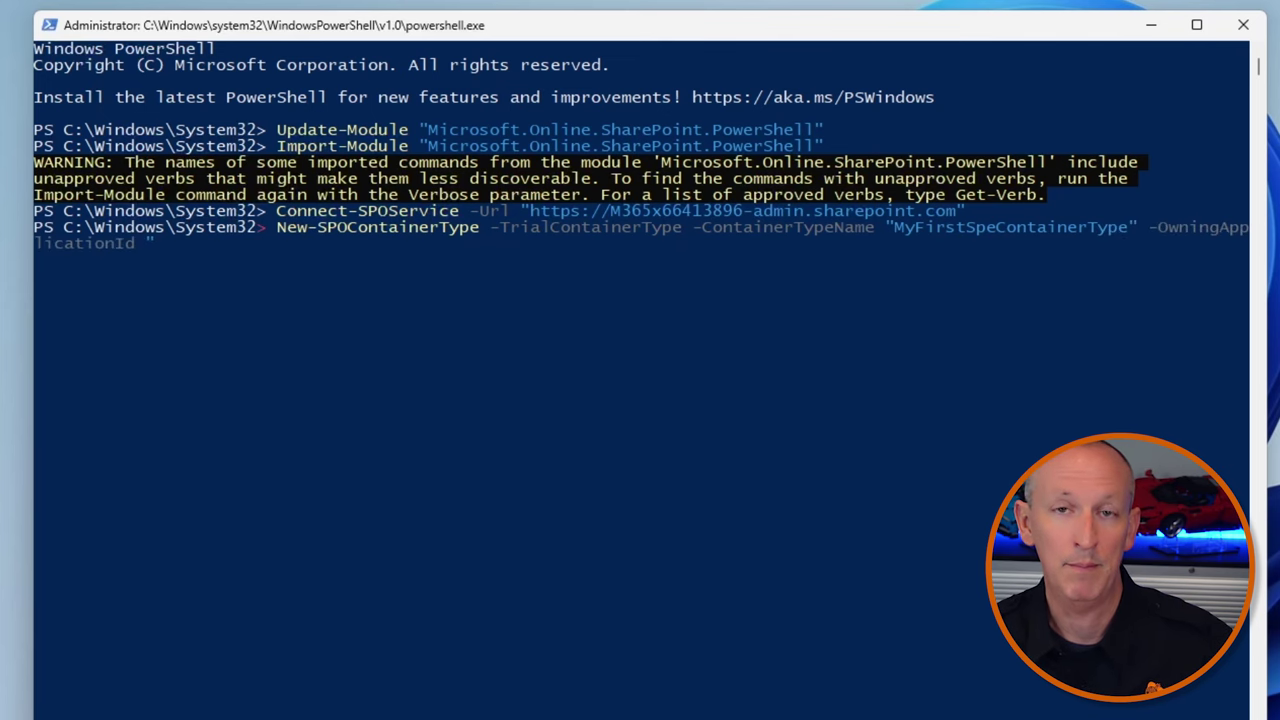
pyautogui.moveTo(614, 121); pyautogui.dragTo(892, 121)
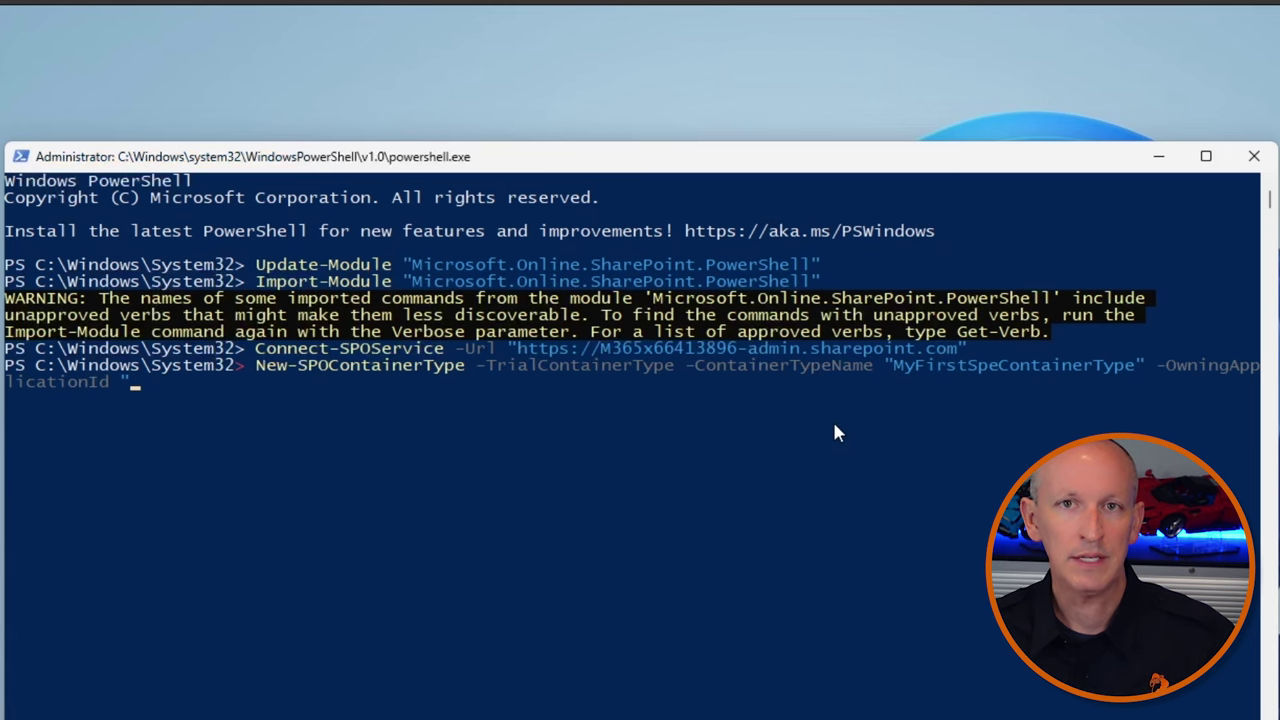
pyautogui.write('520e6e65-1143-4c87-a7d3-baf242915dbb')
pyautogui.write('"')
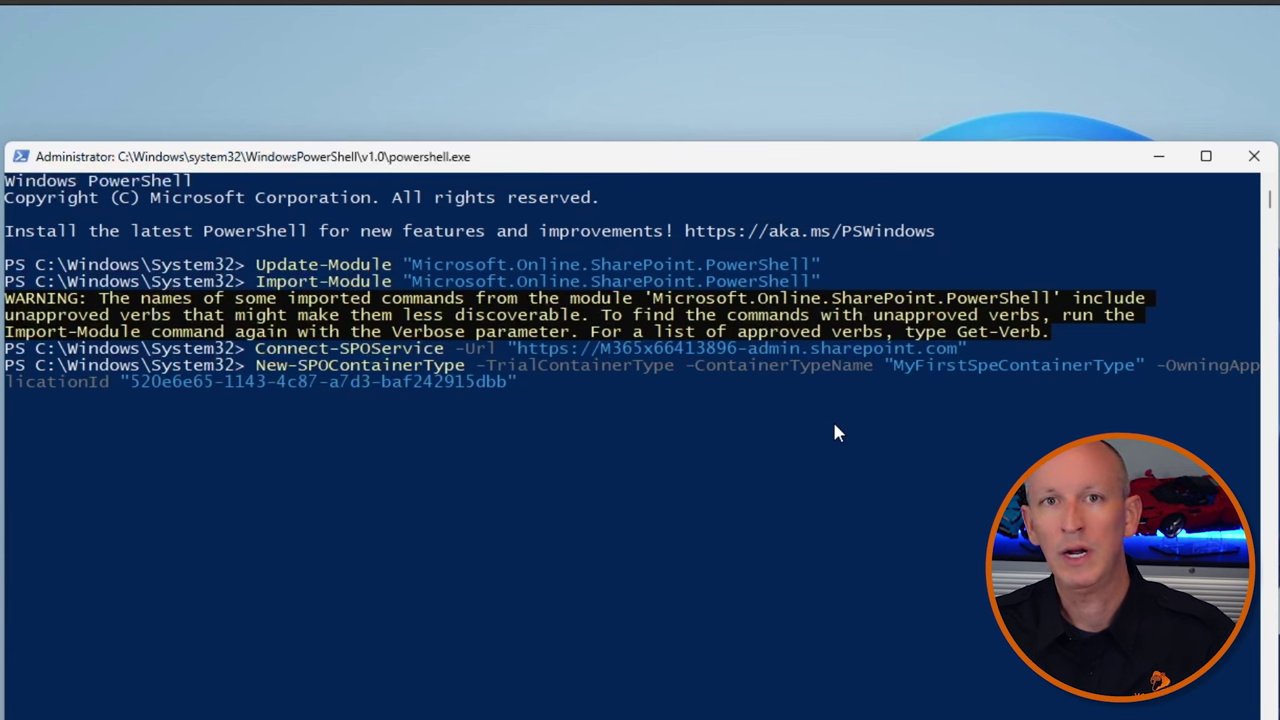
pyautogui.press('Return')
pyautogui.write('y')
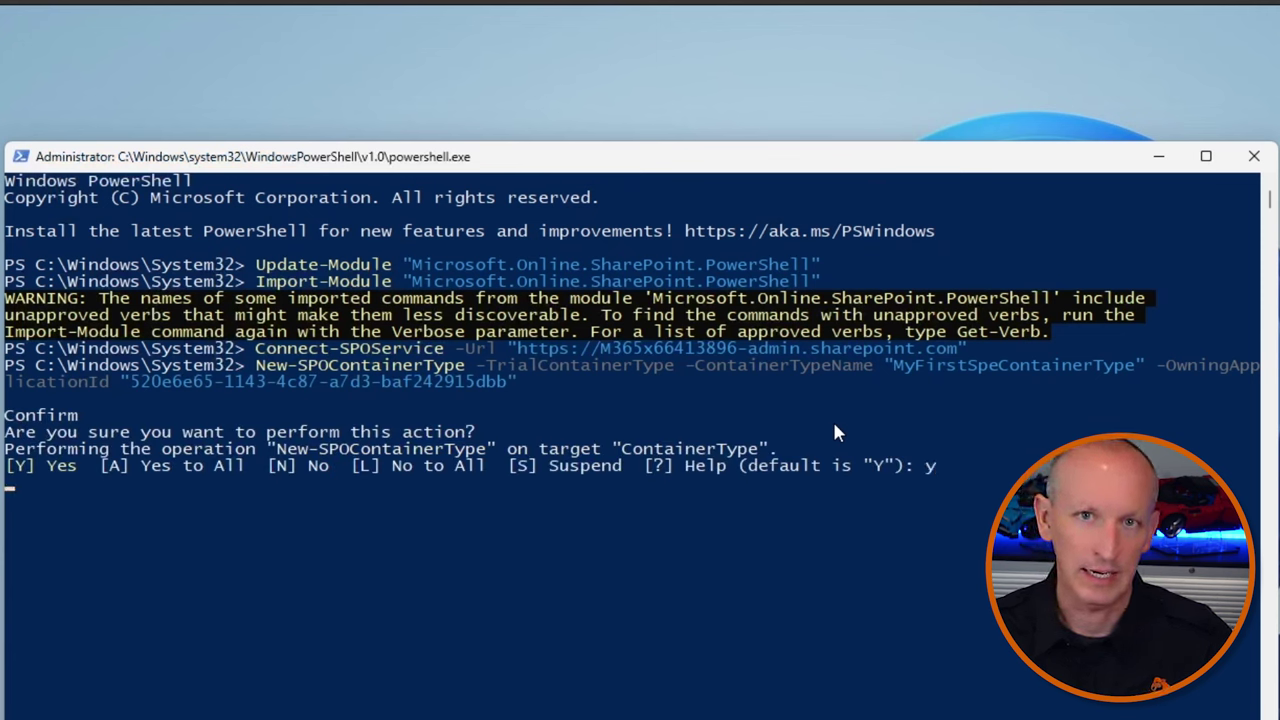
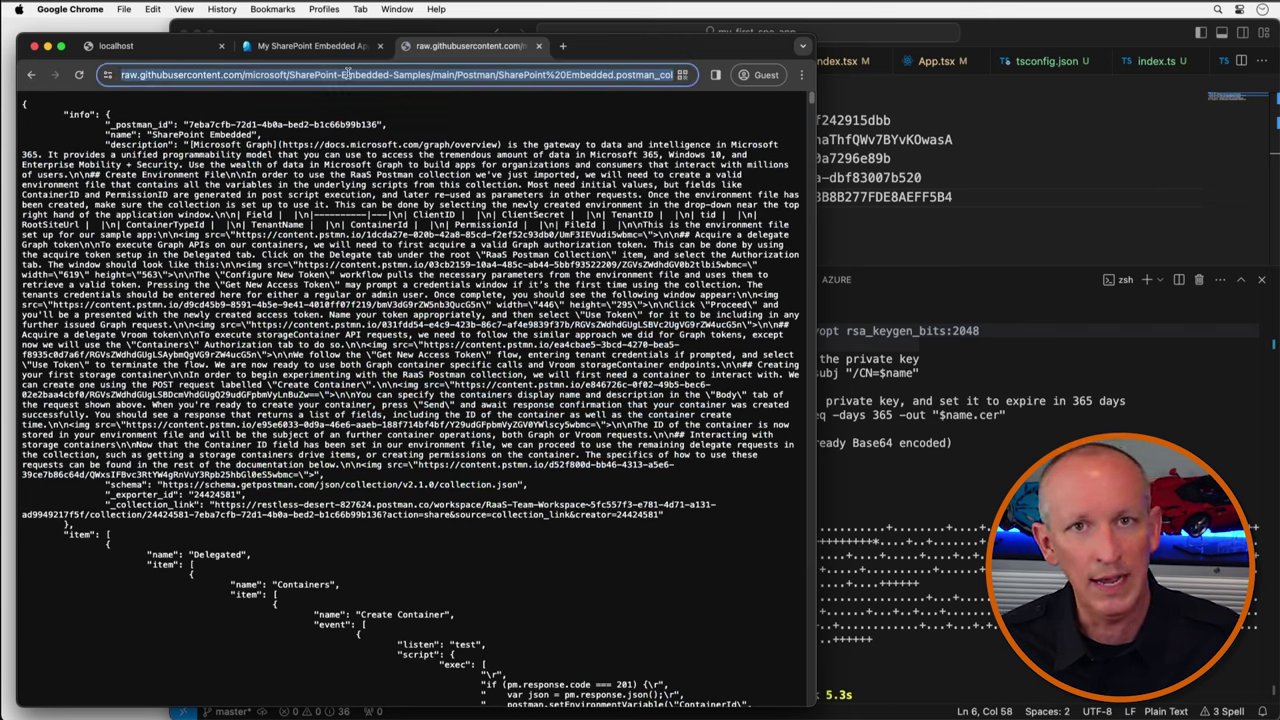
# Copy the raw SharePoint Embedded collection URL from Chrome's address bar and switch to Postman
pyautogui.rightClick(347, 74)
pyautogui.click(379, 164)
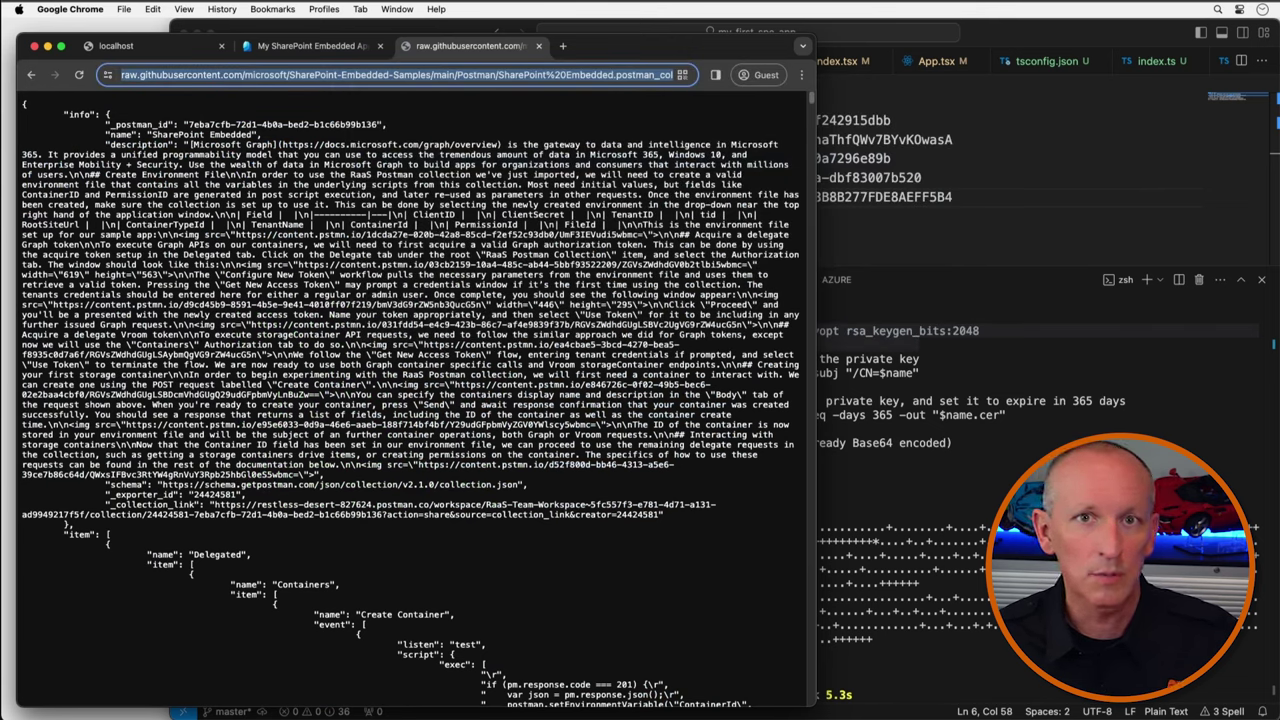
pyautogui.press('super+Tab')
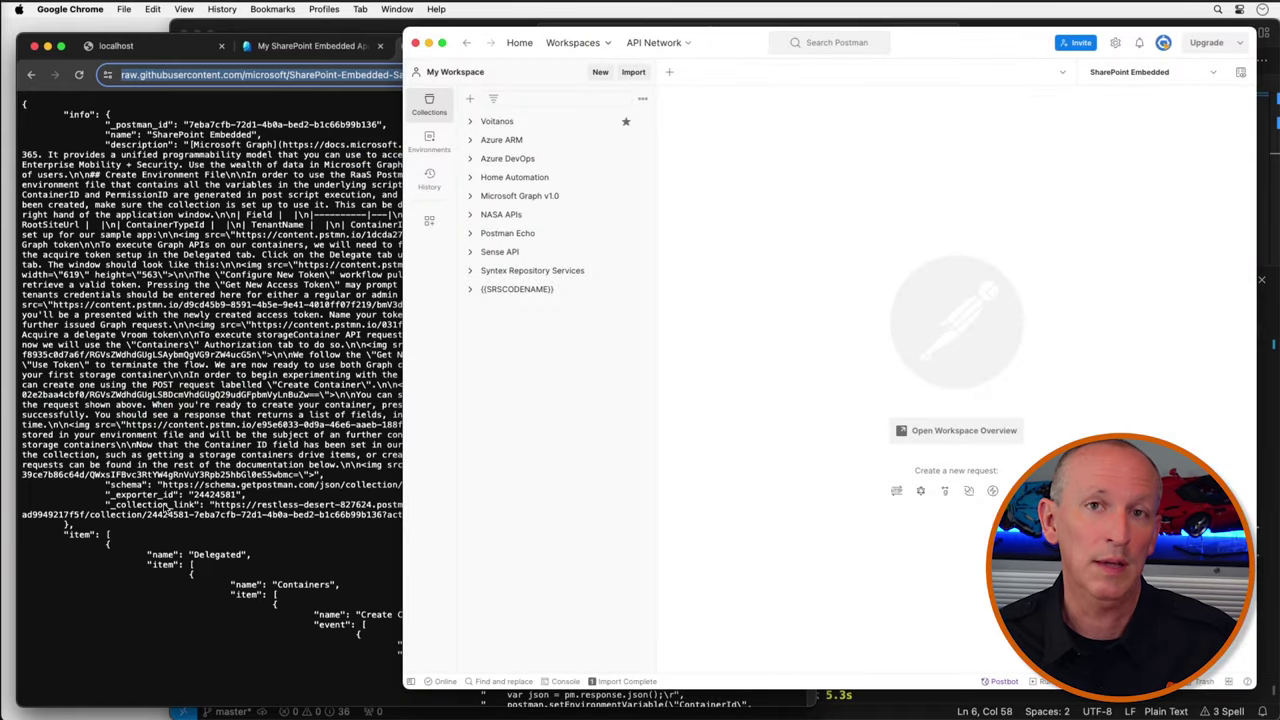
# Import the SharePoint Embedded collection from the pasted raw GitHub URL and open it
pyautogui.click(631, 76)
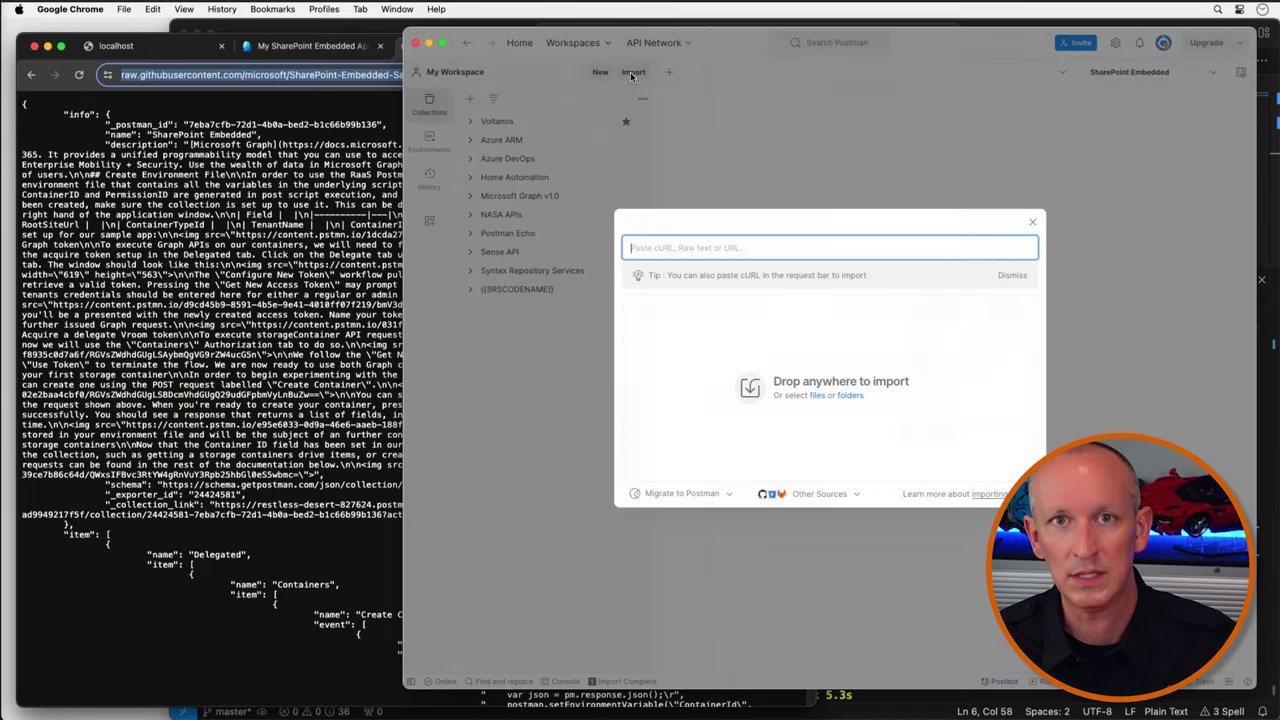
pyautogui.press('super+v')
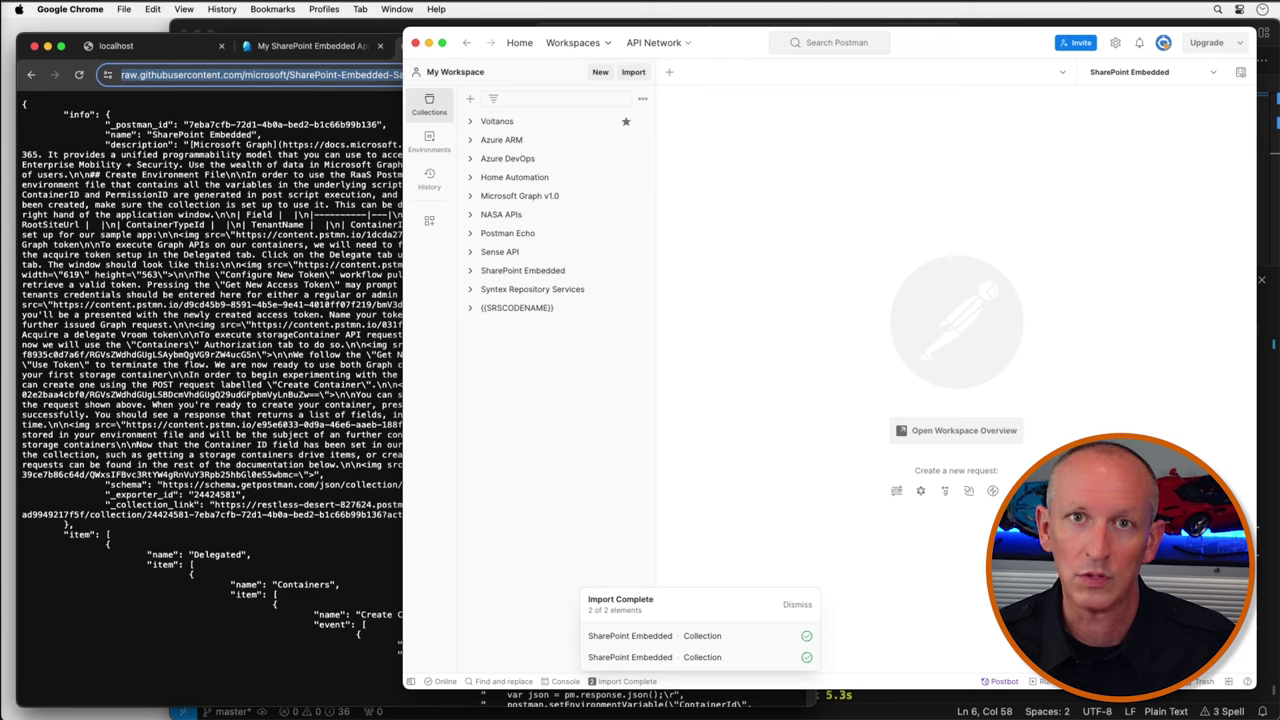
pyautogui.click(513, 270)
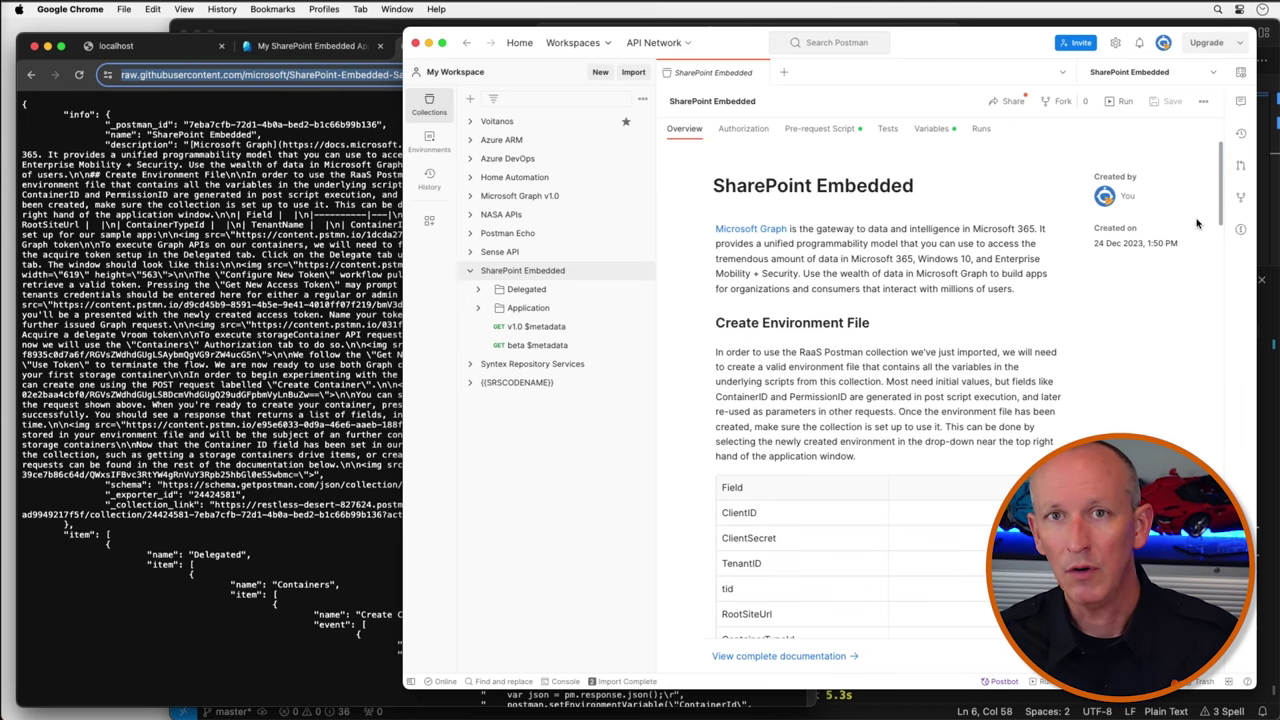
# Scroll the overview to Create Environment File and review the full environment fields table
pyautogui.scroll(-2, 978, 333)
pyautogui.scroll(-5, 978, 333)
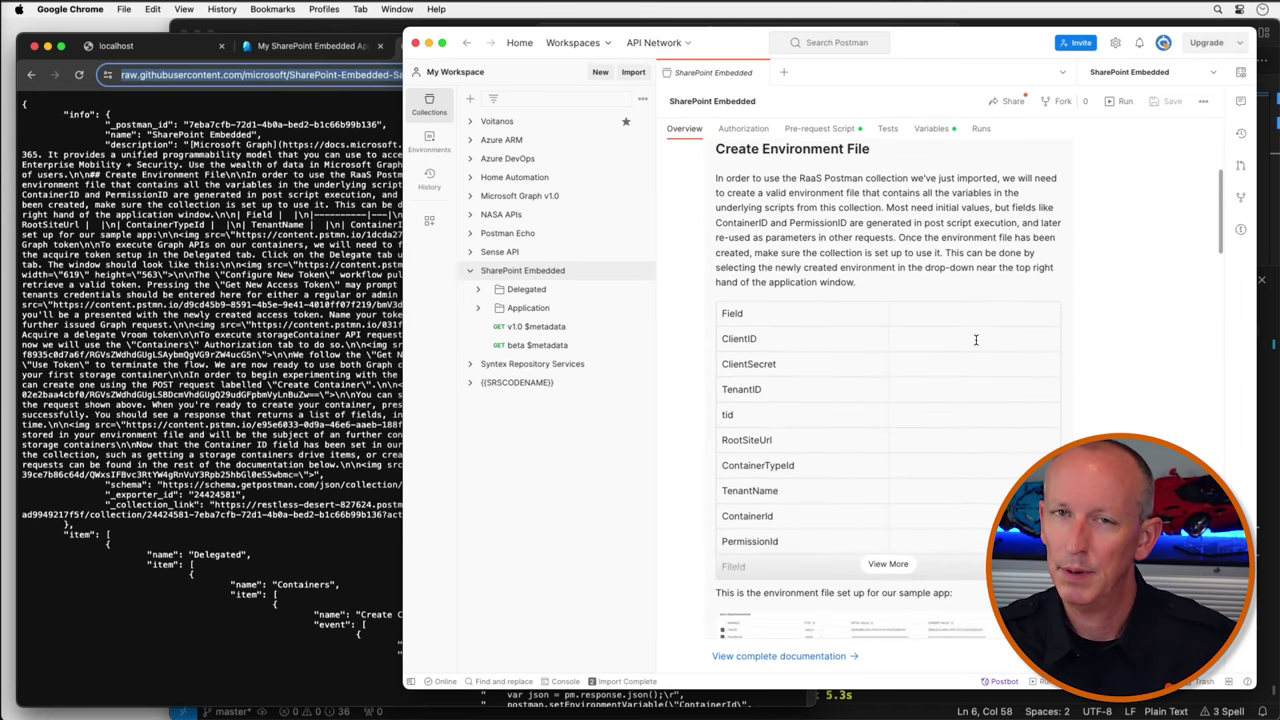
pyautogui.click(889, 564)
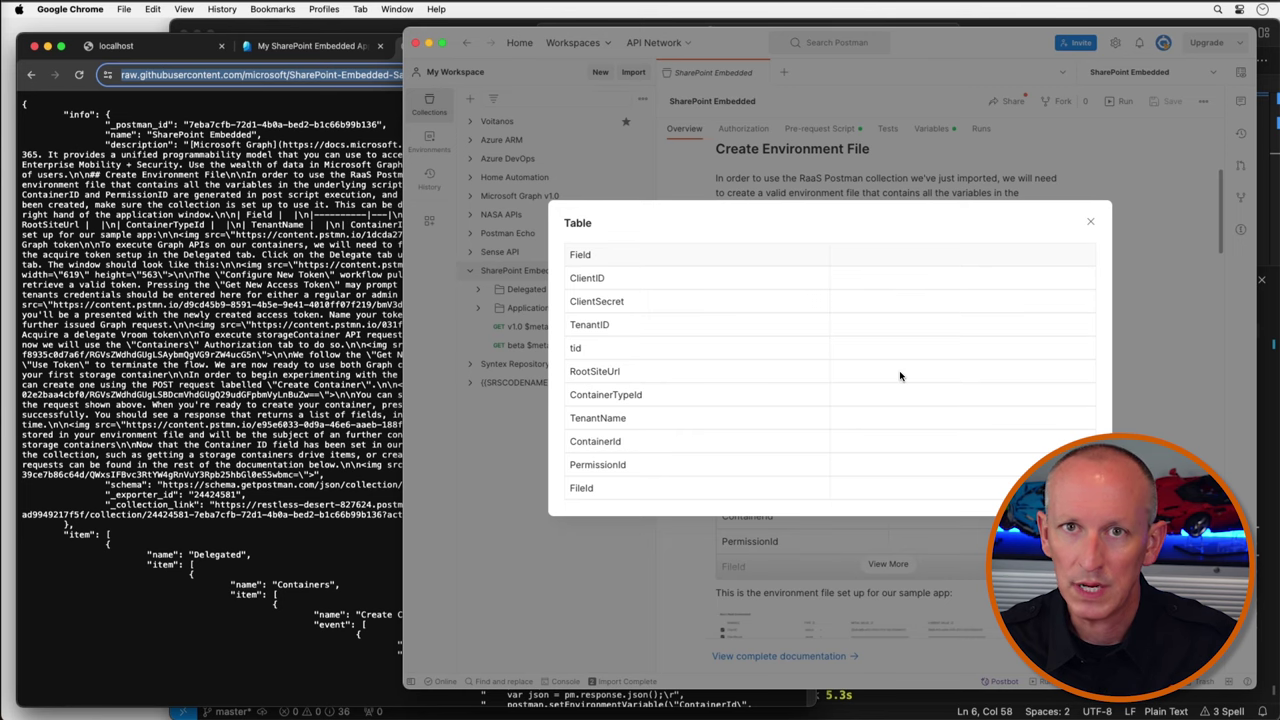
pyautogui.click(1090, 221)
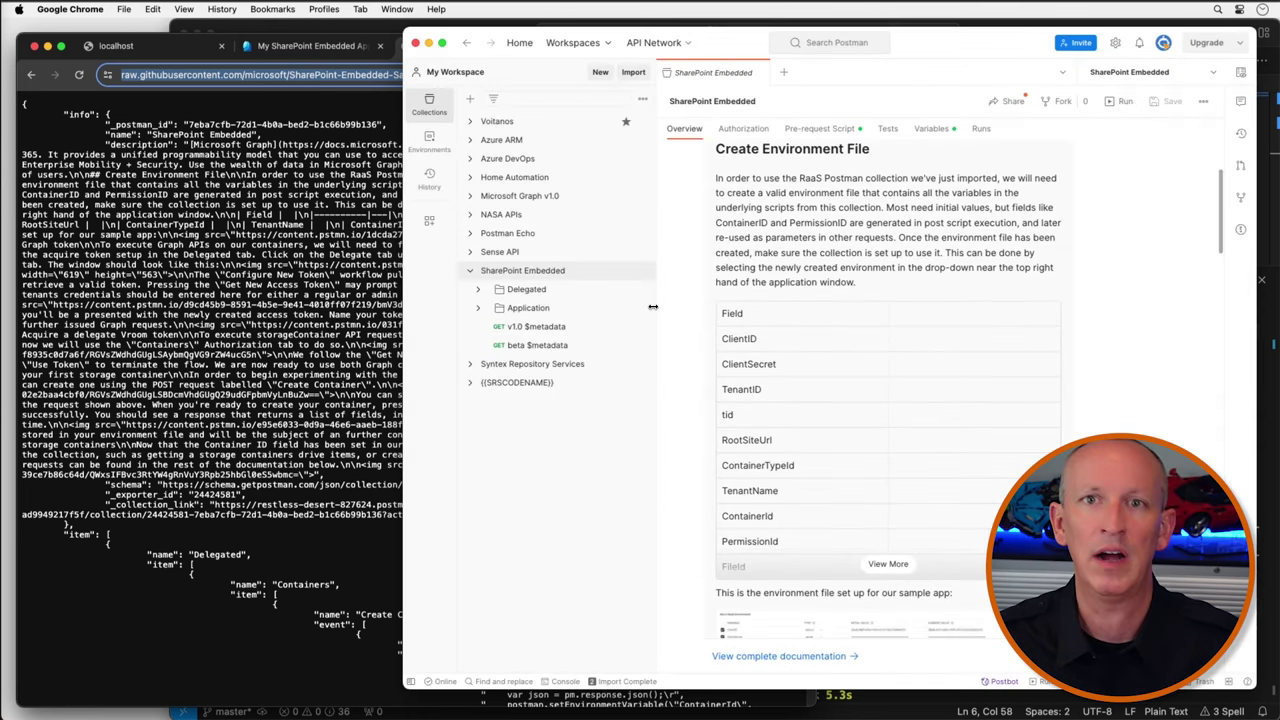
# Open the SharePoint Embedded environment's variables from the Environments list
pyautogui.click(427, 142)
pyautogui.click(497, 248)
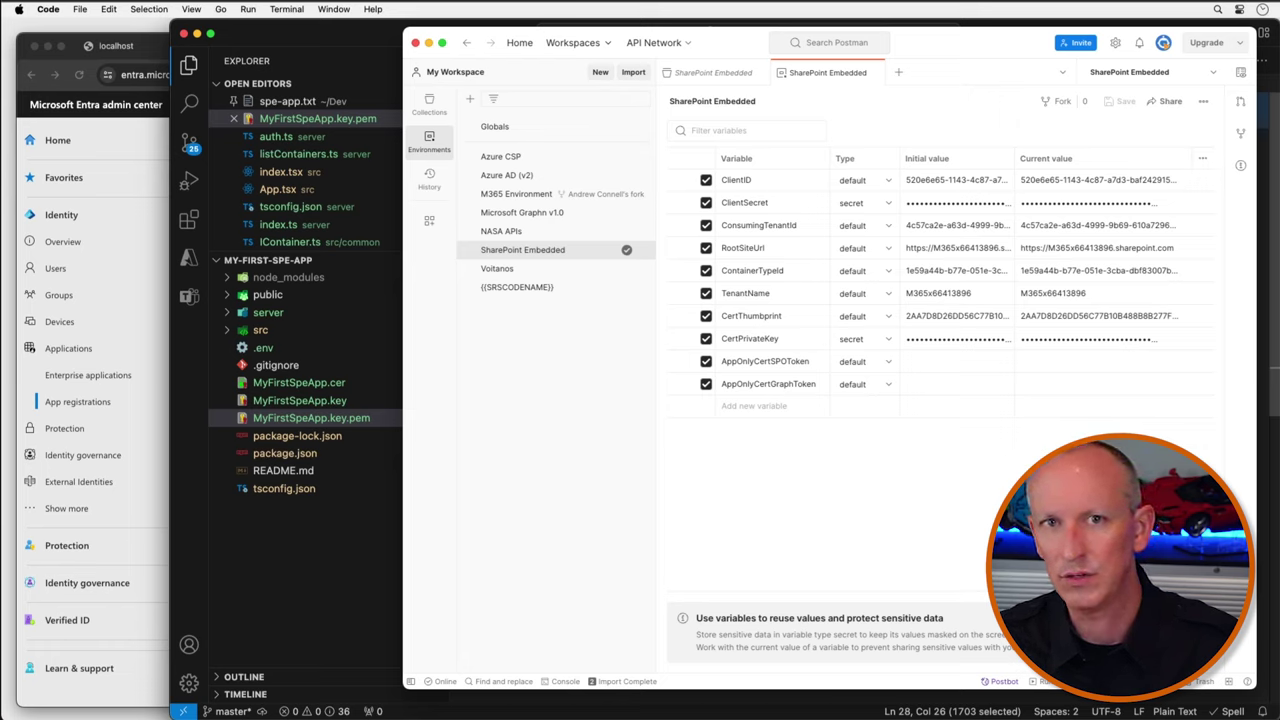
# Open the Register ContainerType request under the collection's Application > Containers folders
pyautogui.click(429, 104)
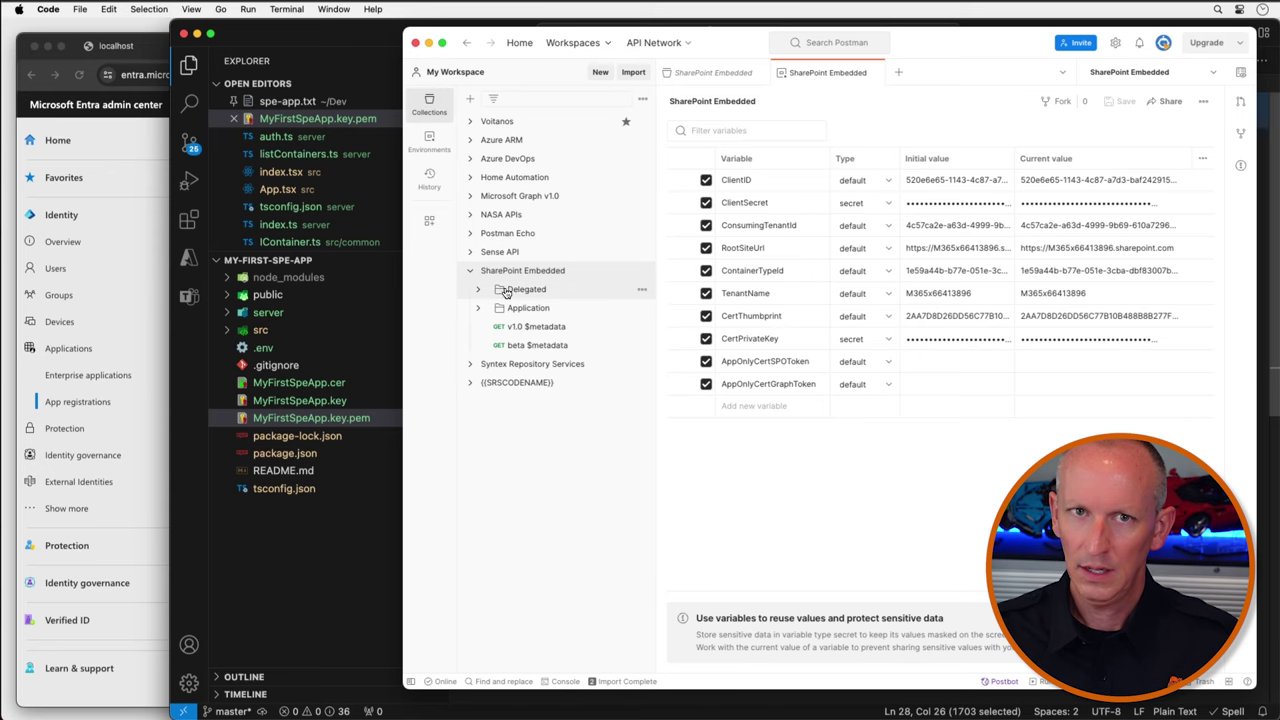
pyautogui.click(478, 309)
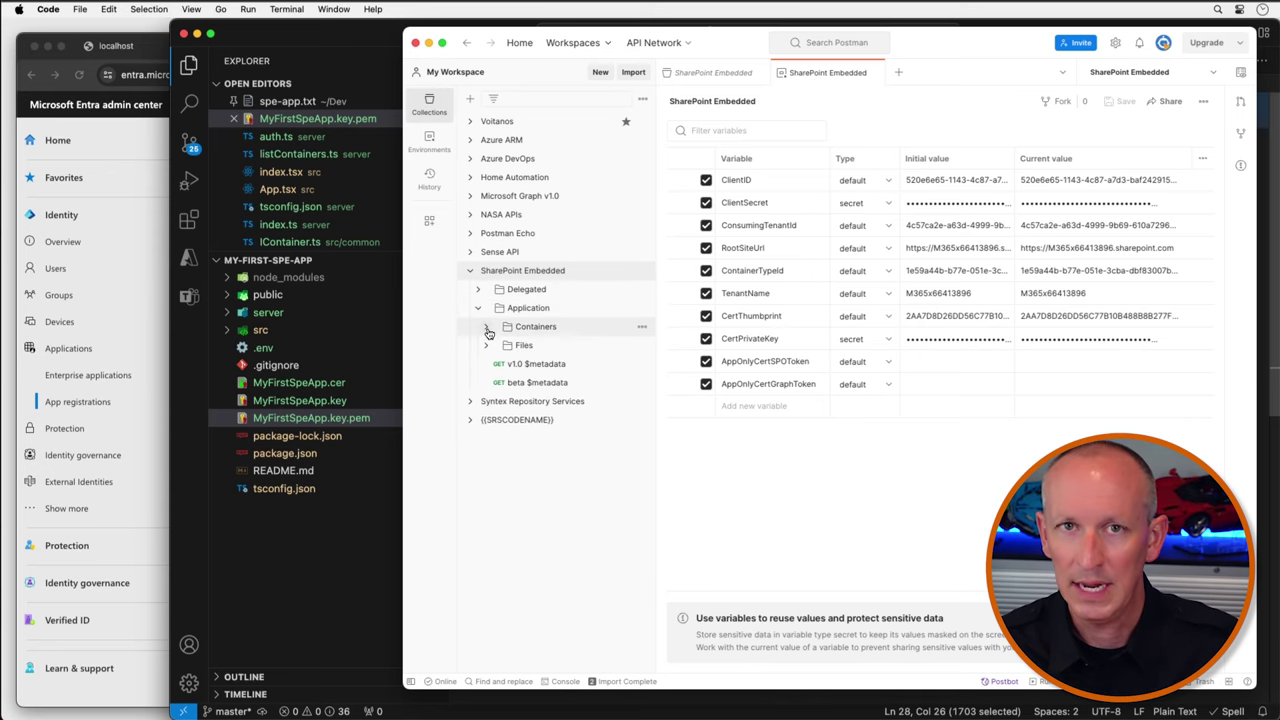
pyautogui.click(487, 329)
pyautogui.click(560, 345)
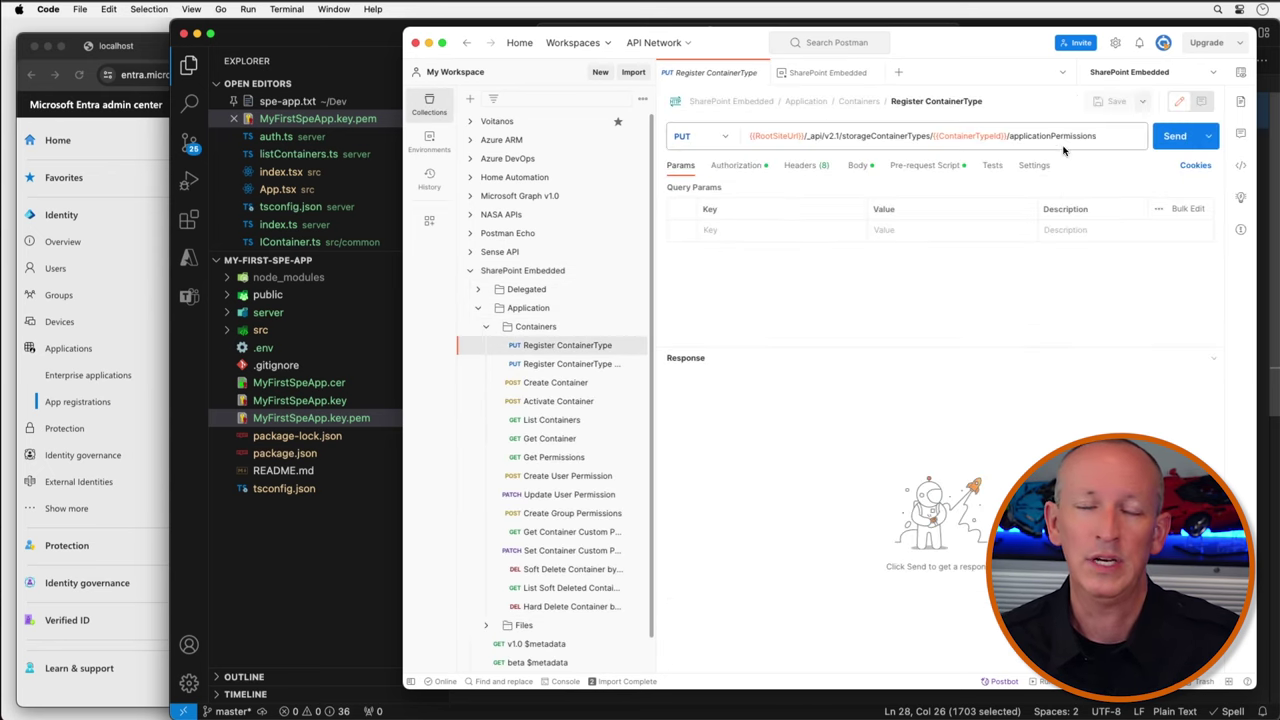
# Keep SharePoint Embedded as the active environment and send Register ContainerType
pyautogui.click(1205, 72)
pyautogui.click(1134, 238)
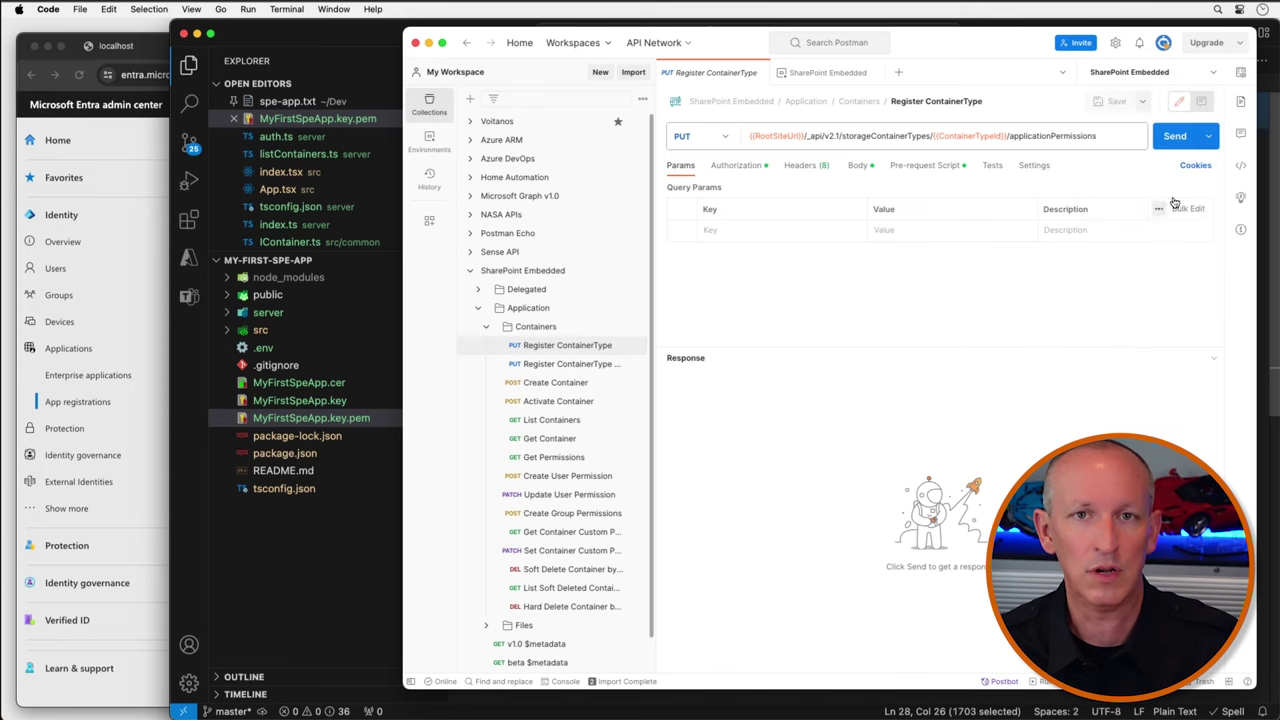
pyautogui.click(1172, 136)
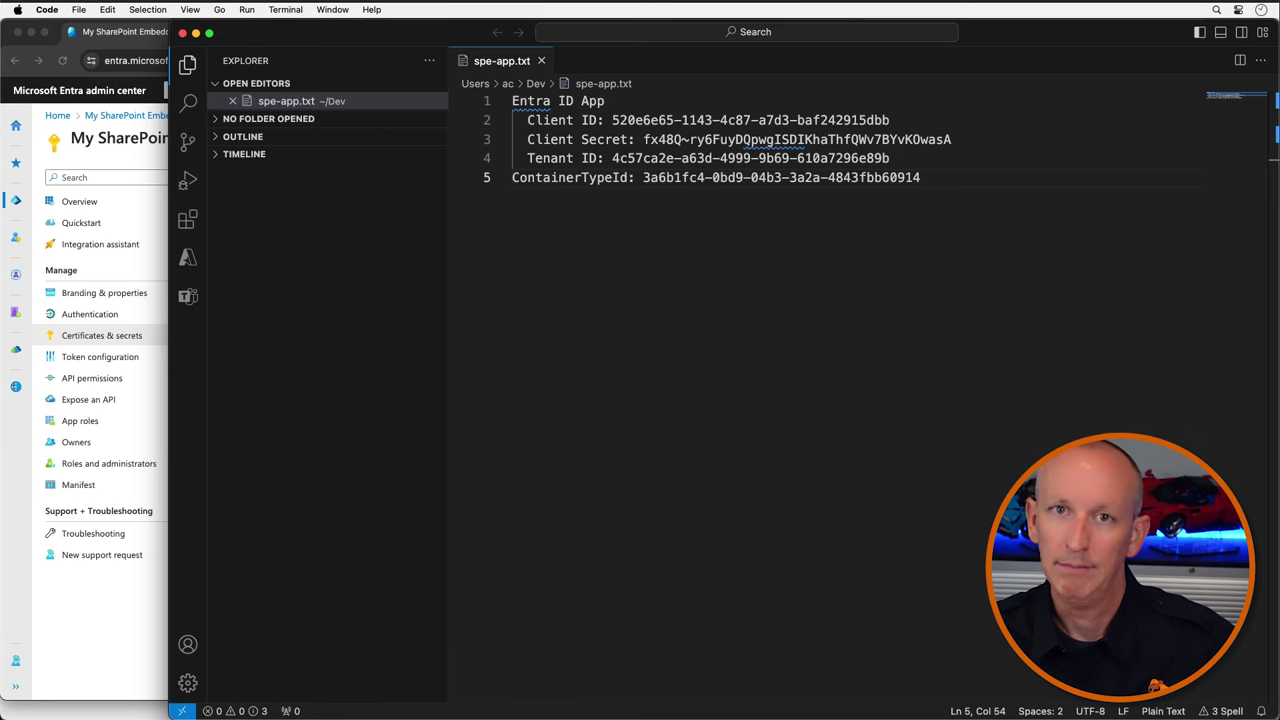